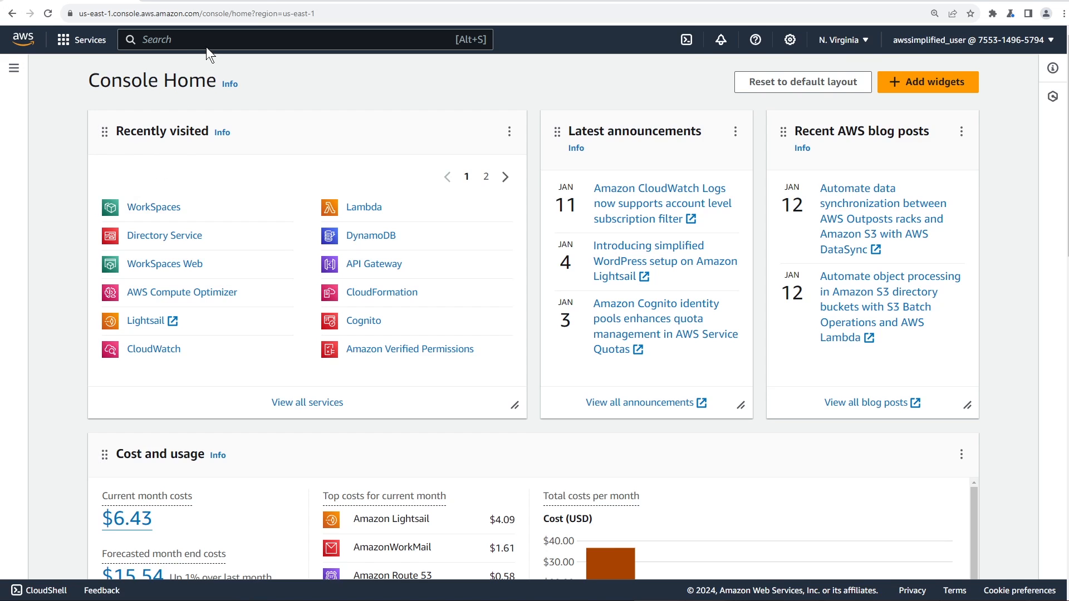
# Search the console for 'workspaces' and open the WorkSpaces service
pyautogui.write('workspaces')
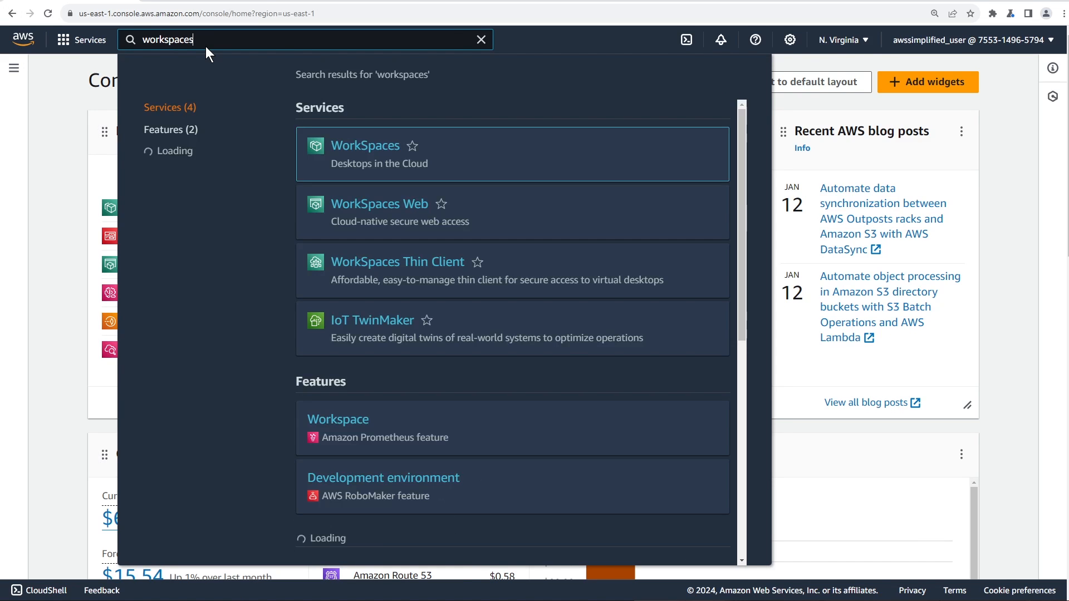
pyautogui.click(346, 146)
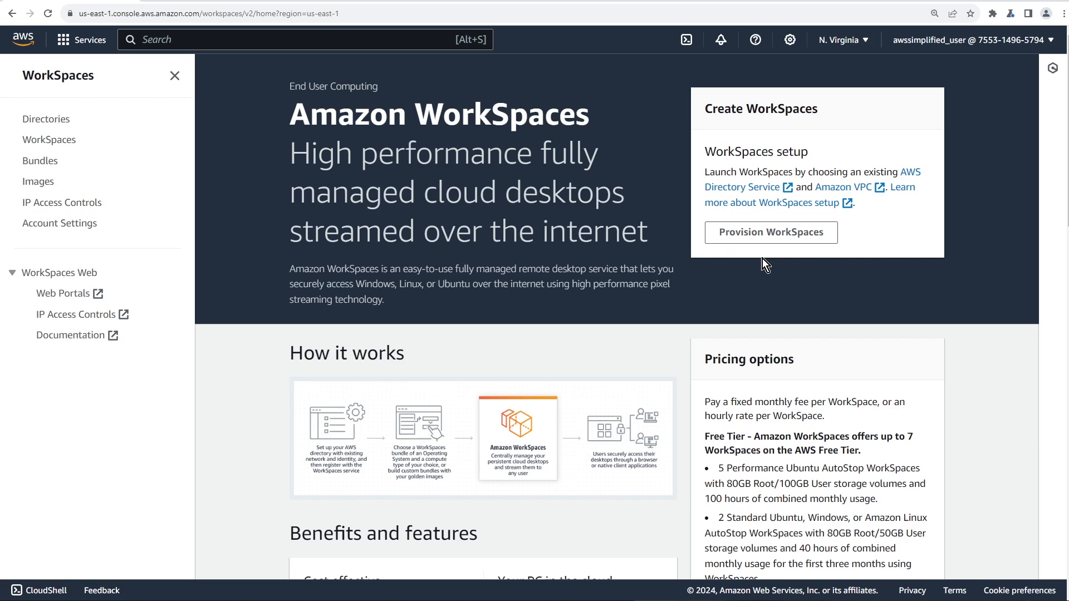
# Go to the WorkSpaces Directories list, which shows zero directories
pyautogui.click(52, 124)
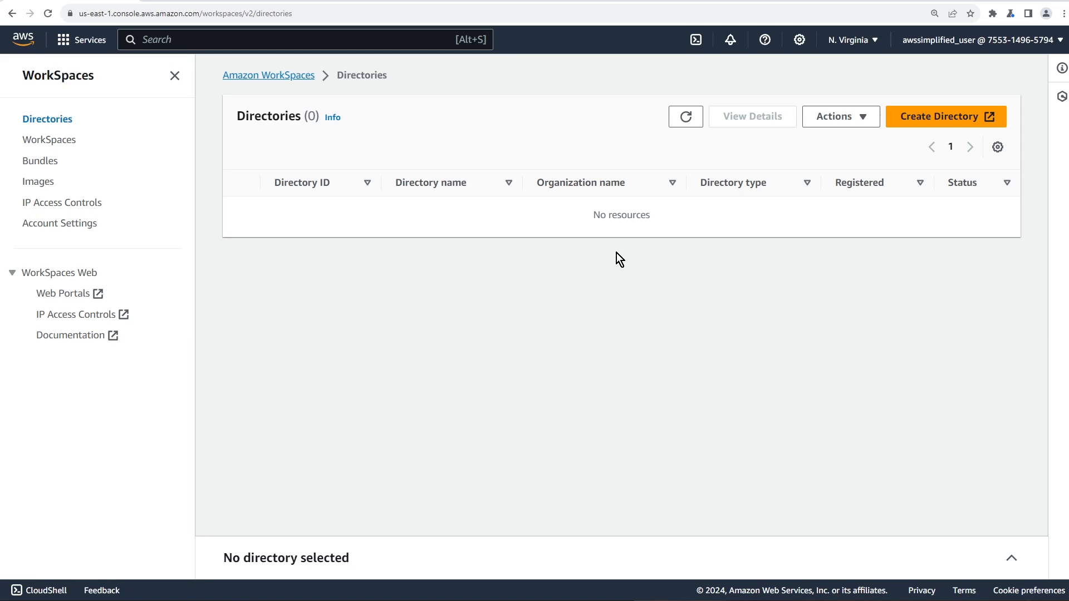
# Start a new directory with Simple AD as its type and advance to directory information
pyautogui.click(935, 121)
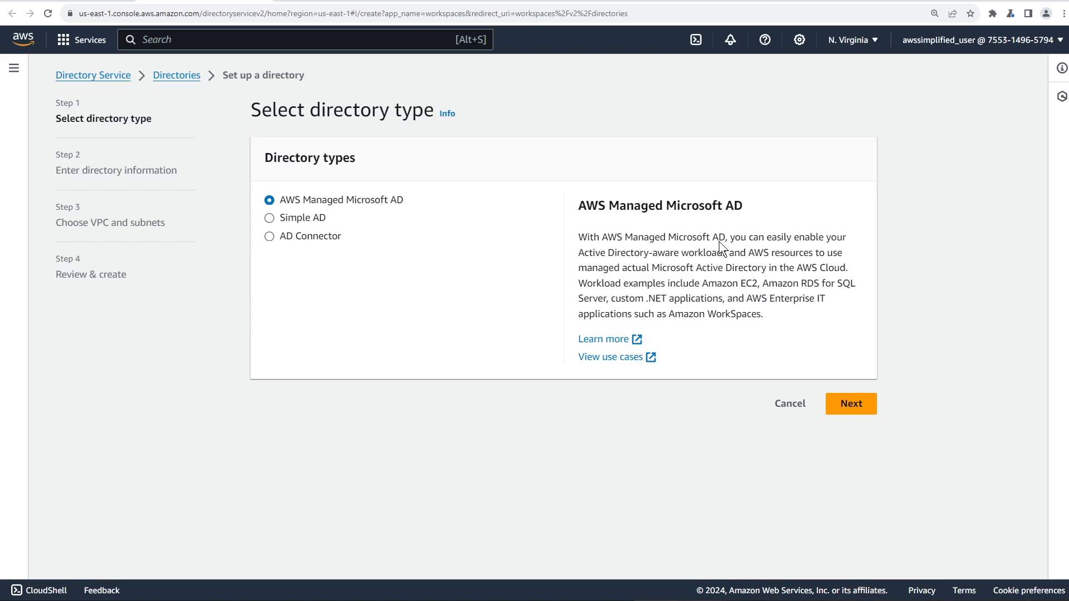
pyautogui.click(272, 221)
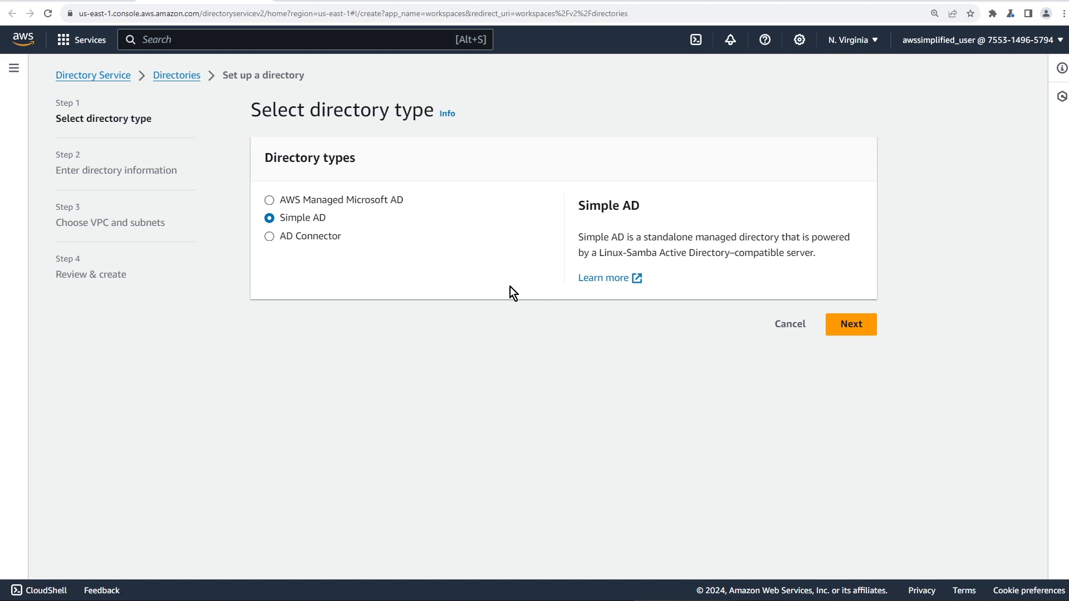
pyautogui.click(851, 330)
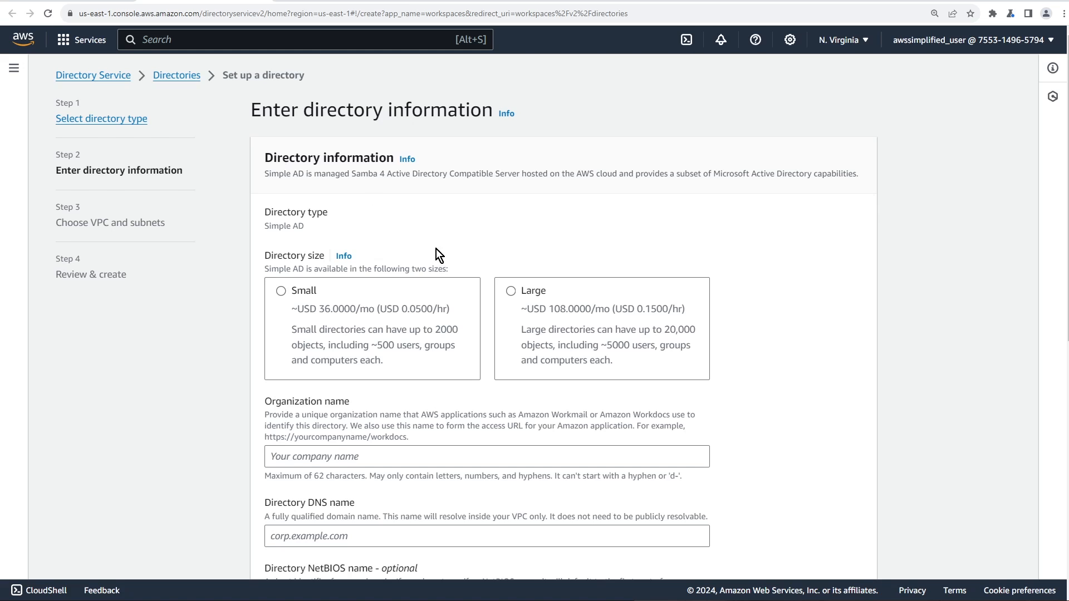
# Choose Small size, organization name 'Be a Better Dev', and DNS name beabetterdev.example.com
pyautogui.scroll(-1, 483, 234)
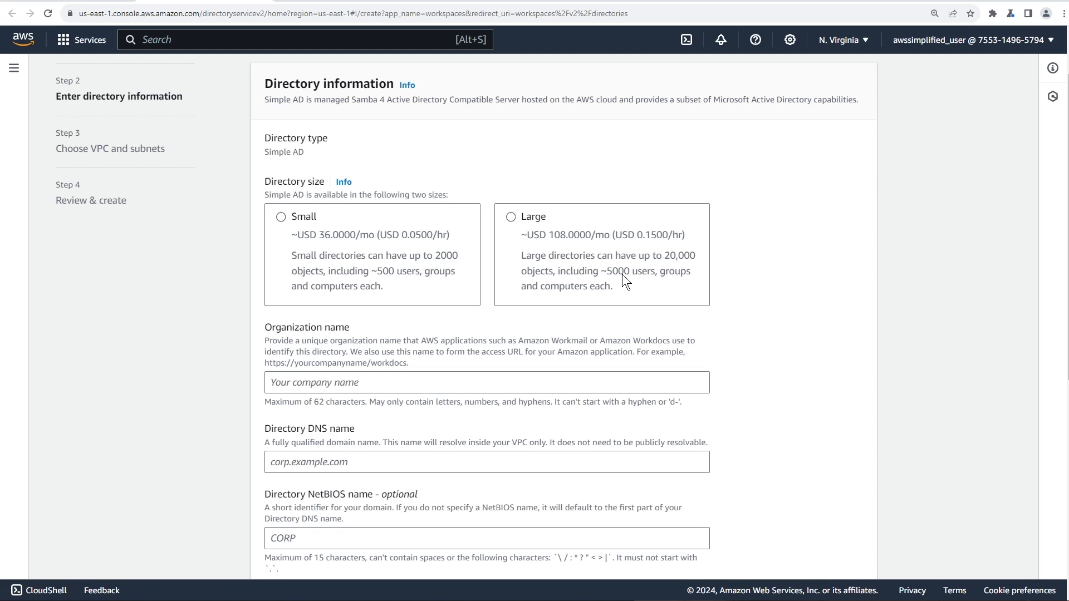
pyautogui.click(283, 221)
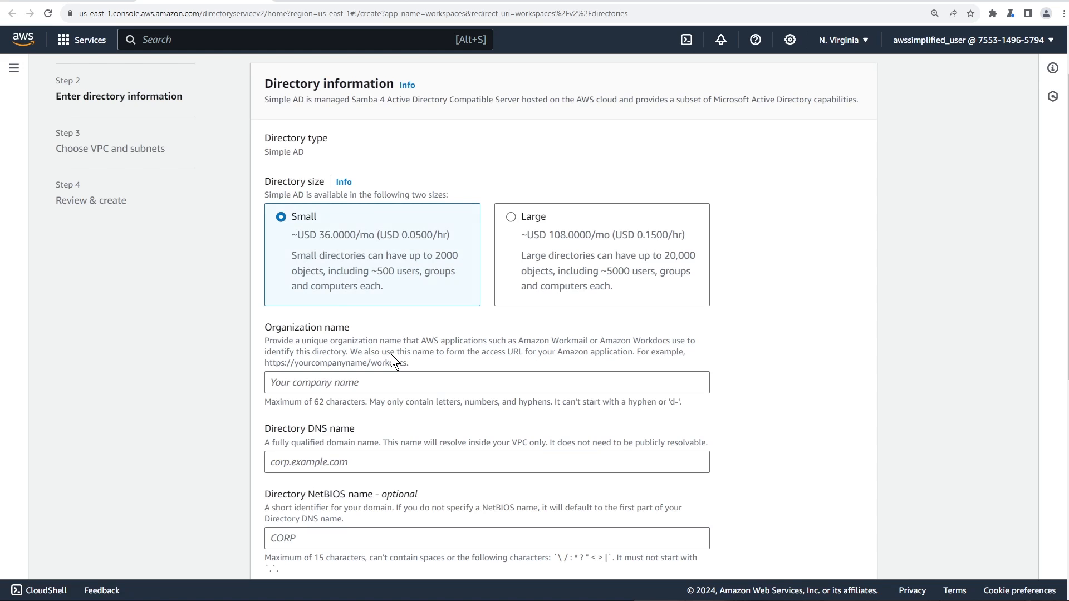
pyautogui.scroll(-1, 392, 360)
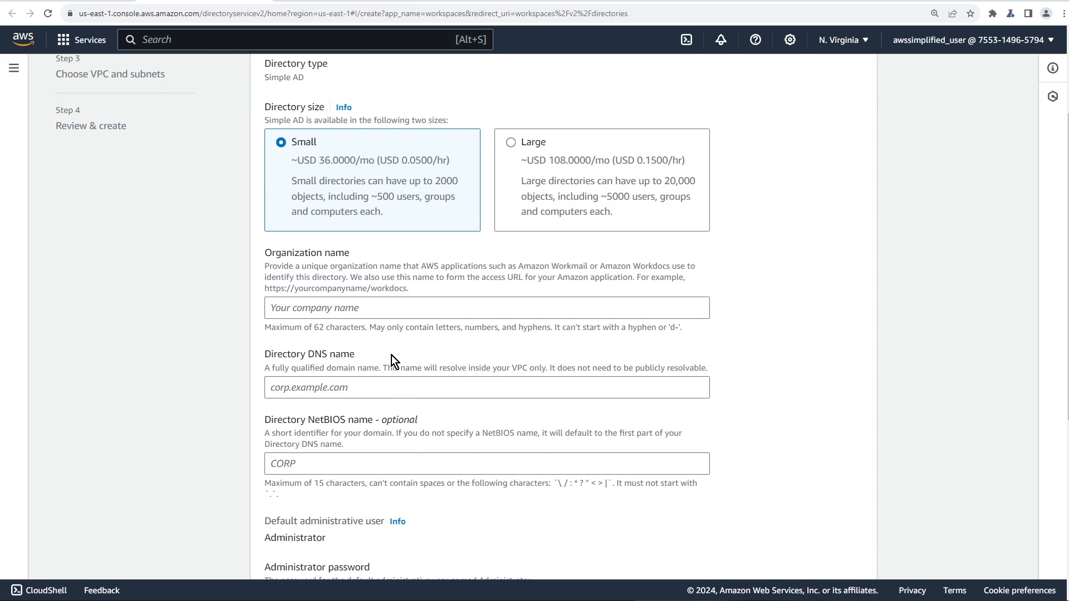
pyautogui.scroll(-1, 464, 283)
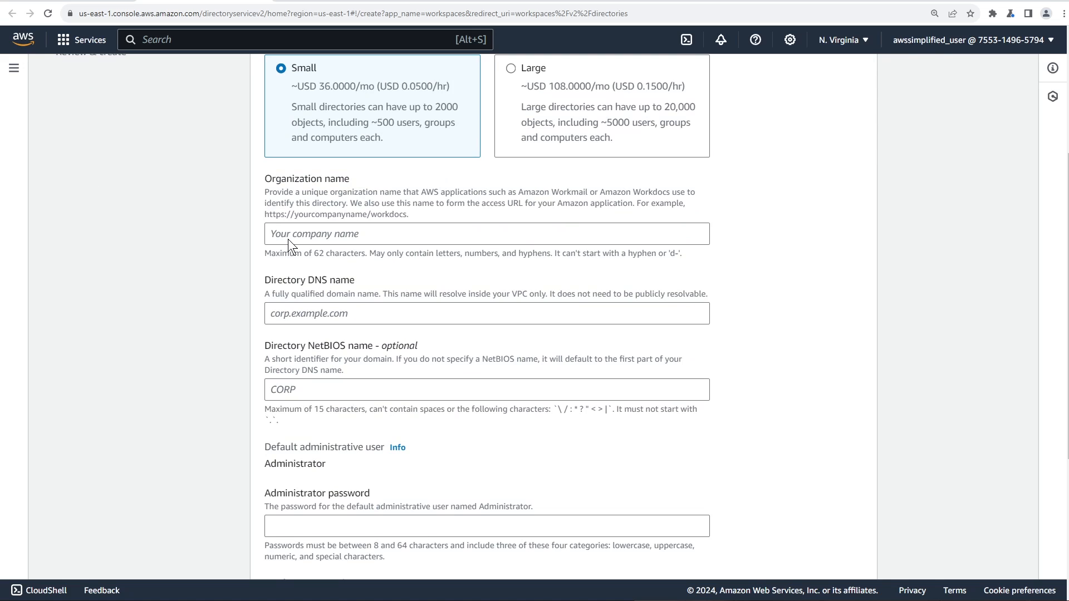
pyautogui.click(288, 238)
pyautogui.write('Be')
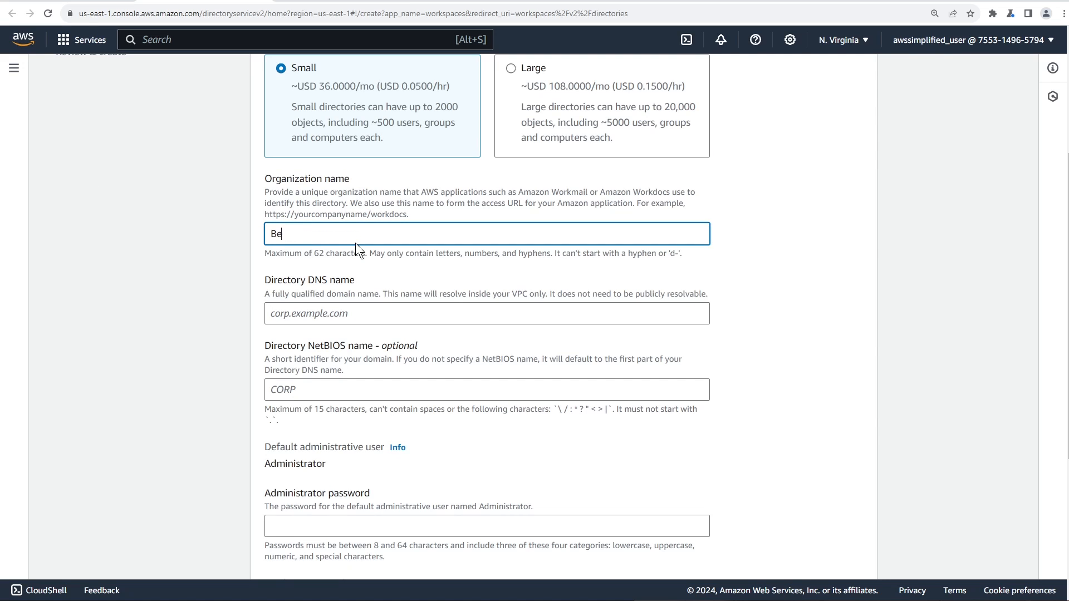
pyautogui.write(' a Better Dev')
pyautogui.click(353, 316)
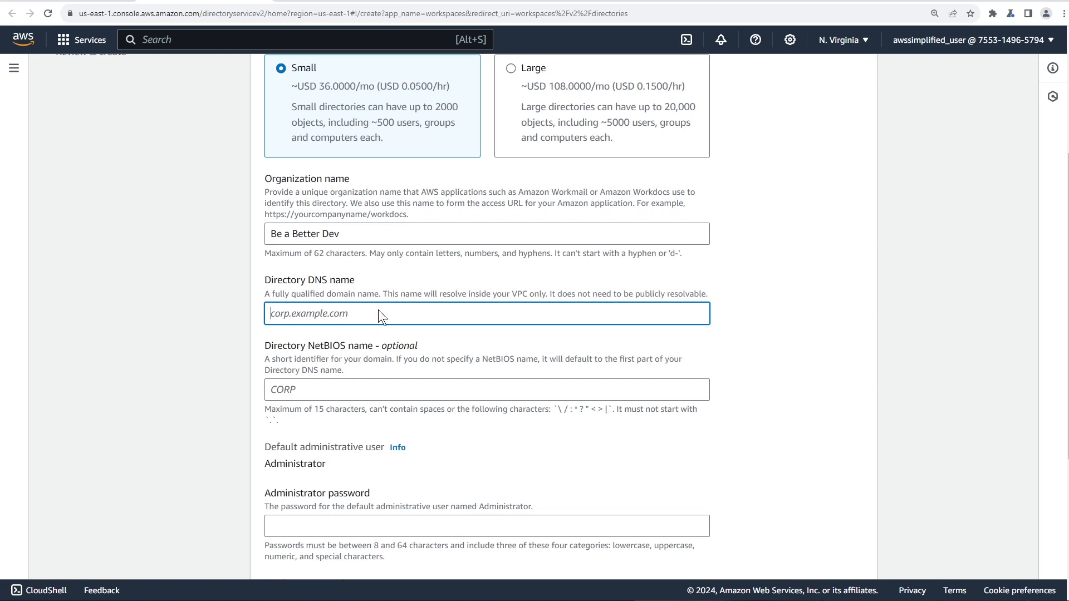
pyautogui.write('beabetterdev.example.com')
# Enter the administrator password and confirm it
pyautogui.scroll(-1, 365, 404)
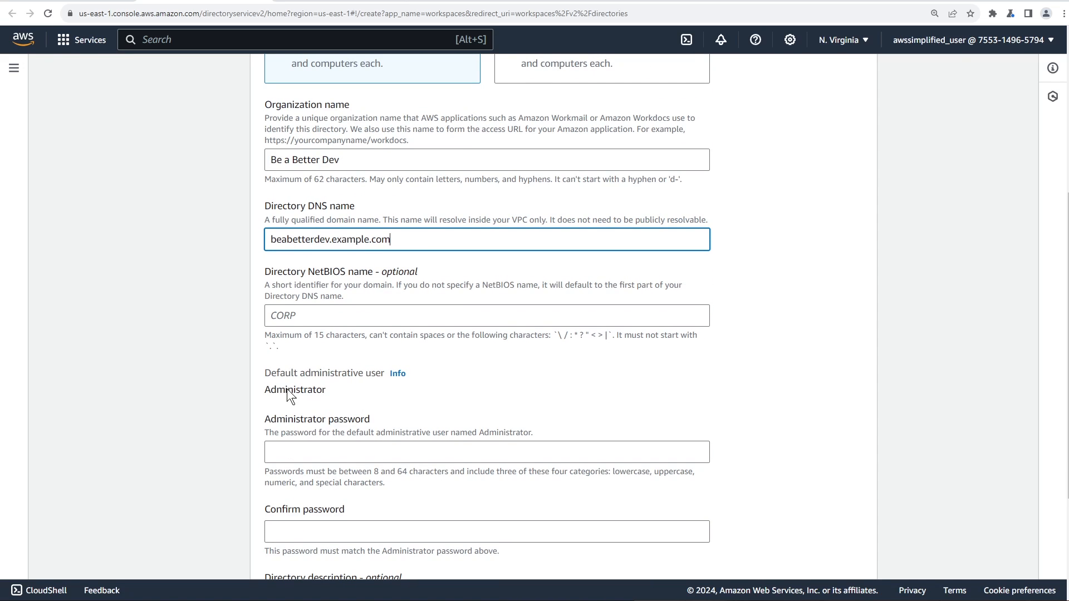
pyautogui.scroll(-1, 285, 389)
pyautogui.click(332, 380)
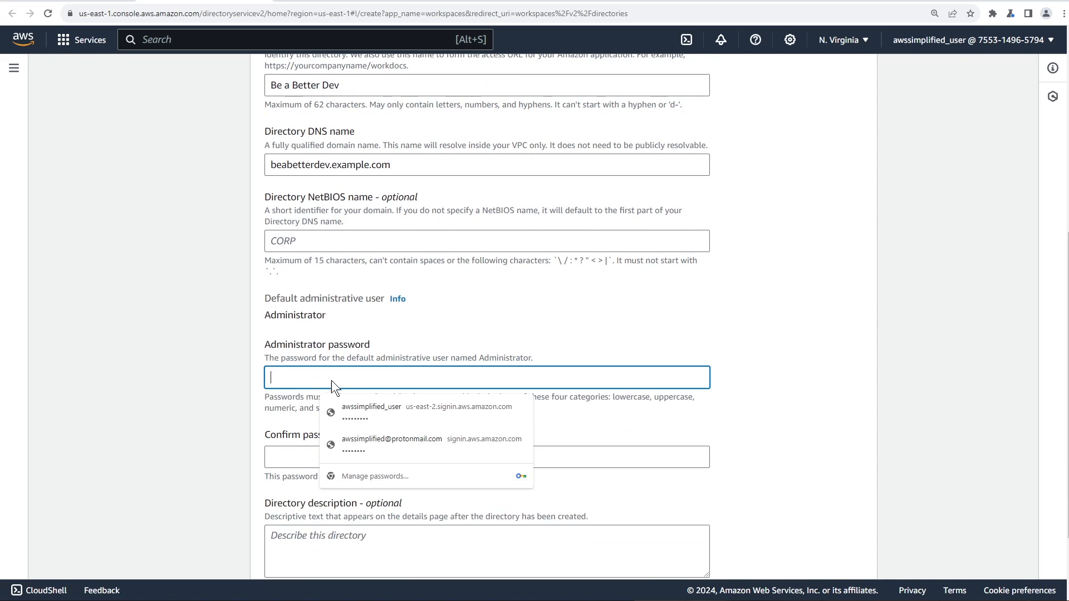
pyautogui.write('••••••')
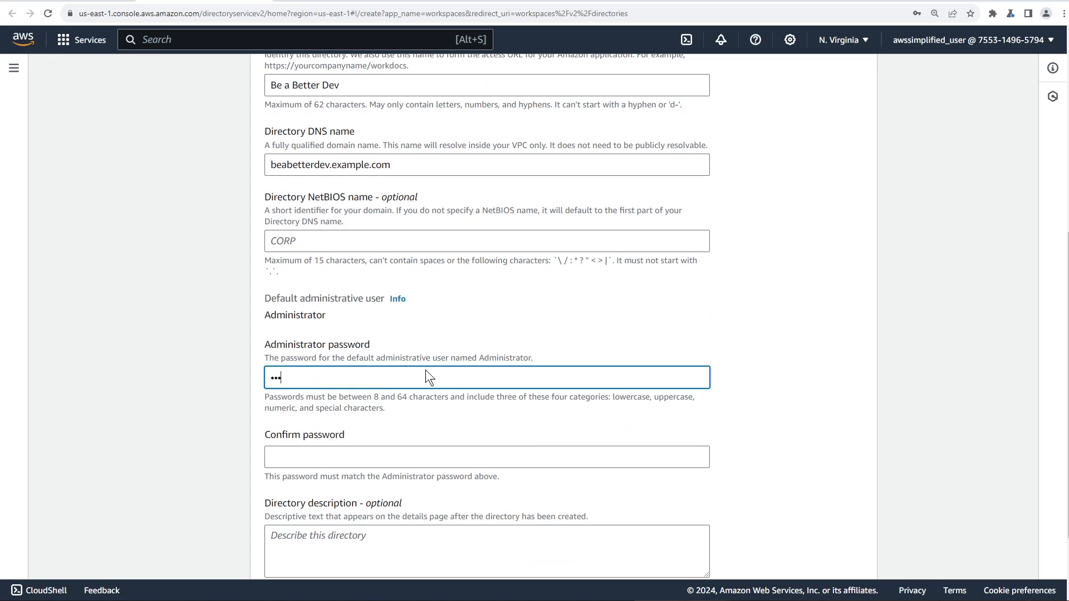
pyautogui.write('•••')
pyautogui.press('Tab')
pyautogui.write('••••')
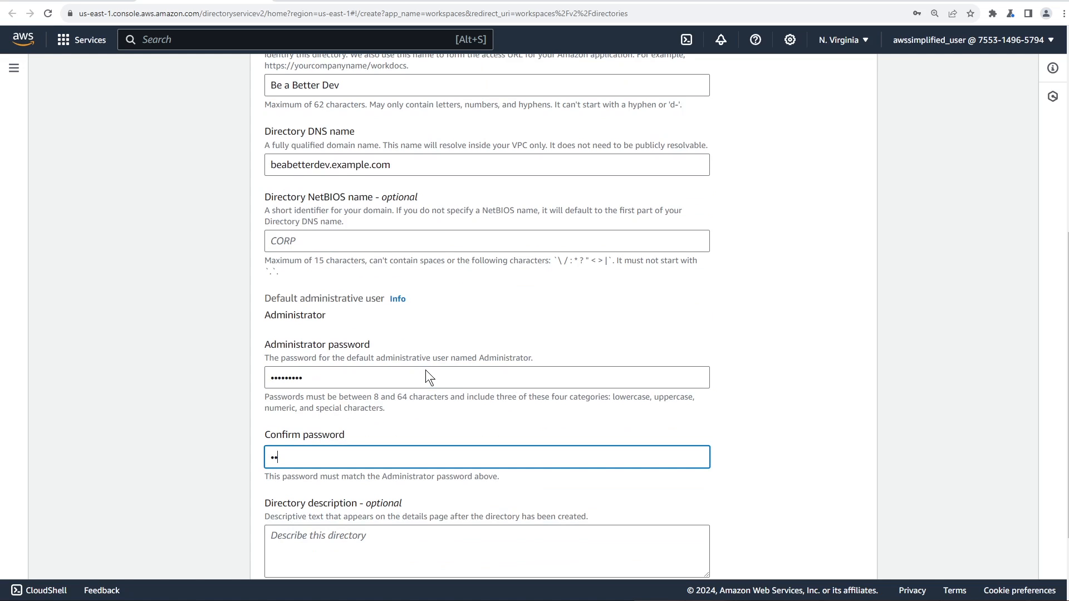
pyautogui.write('•••••')
pyautogui.hotkey('ctrl', 'a')
pyautogui.write('•••••••••')
pyautogui.scroll(-2, 409, 390)
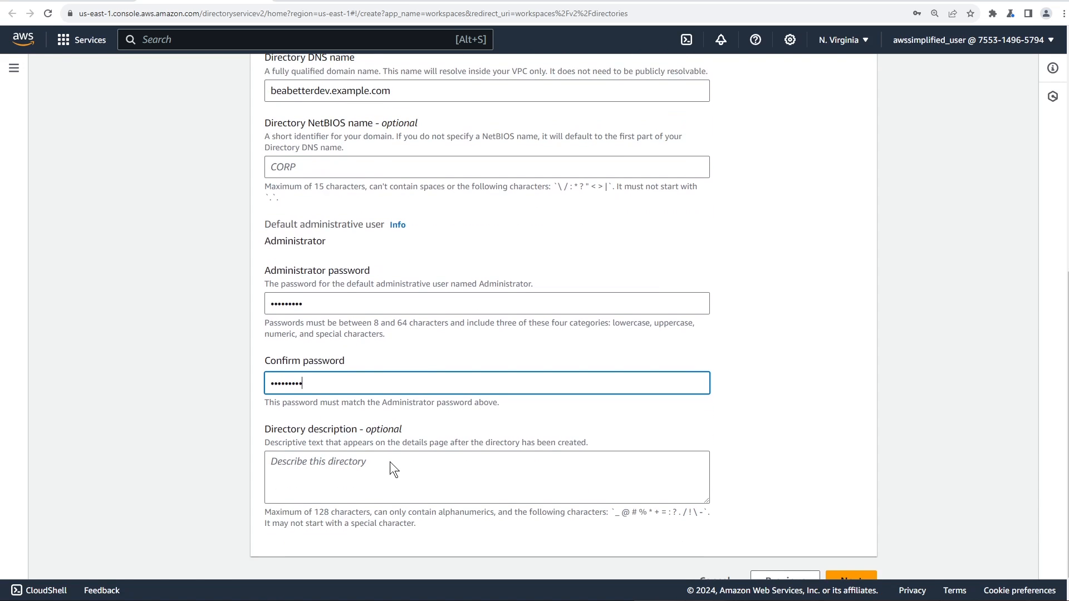
pyautogui.scroll(-1, 390, 462)
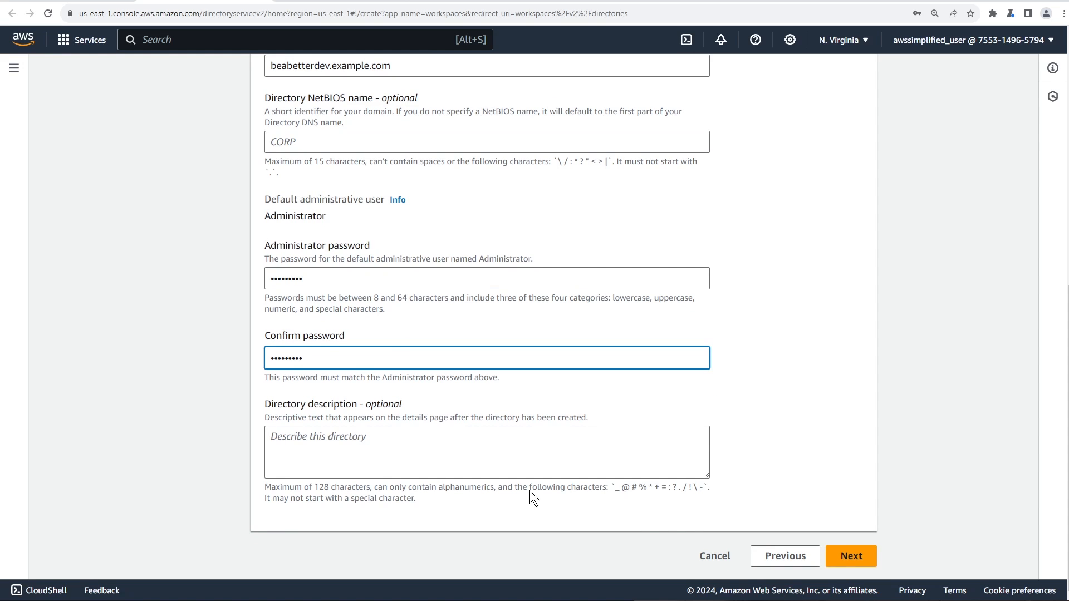
# Correct the rejected organization name to 'BeABetterDev' and retry continuing
pyautogui.click(829, 554)
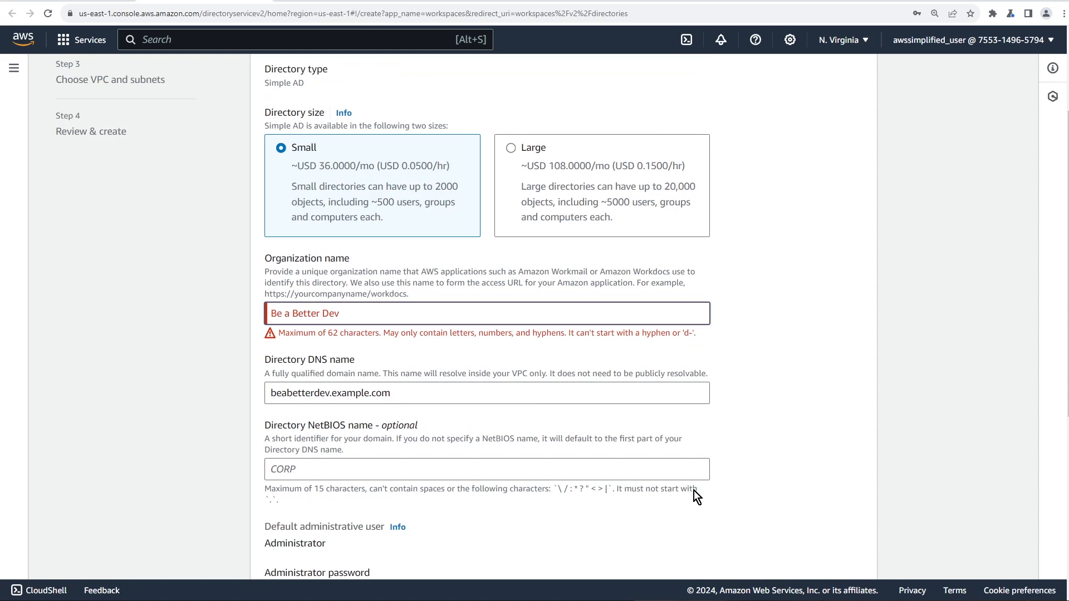
pyautogui.click(315, 315)
pyautogui.press('BackSpace')
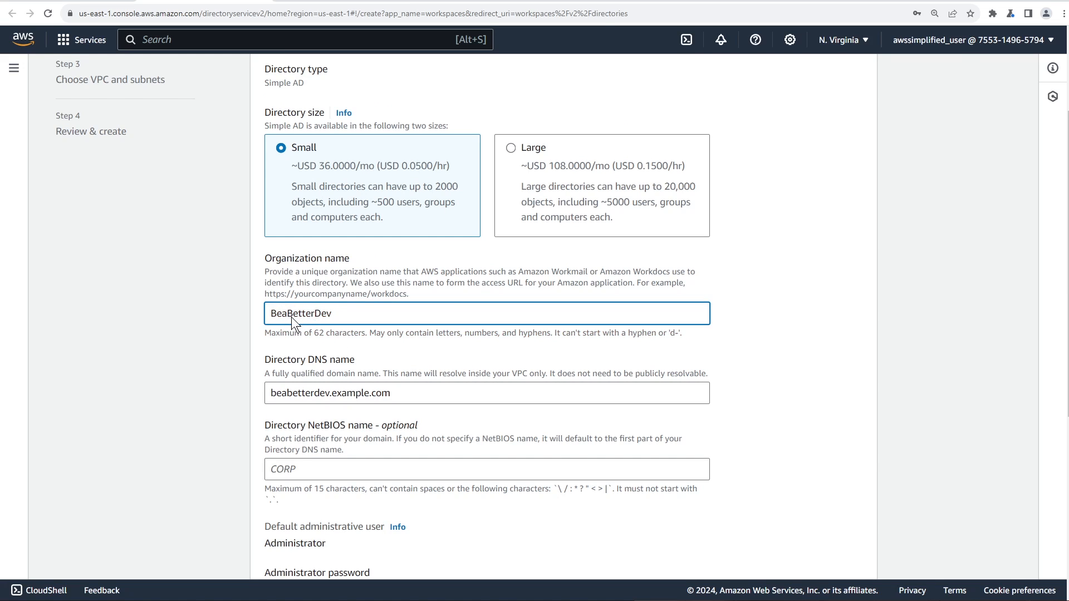
pyautogui.press('BackSpace')
pyautogui.write('A')
pyautogui.scroll(-1, 581, 431)
pyautogui.scroll(-6, 839, 543)
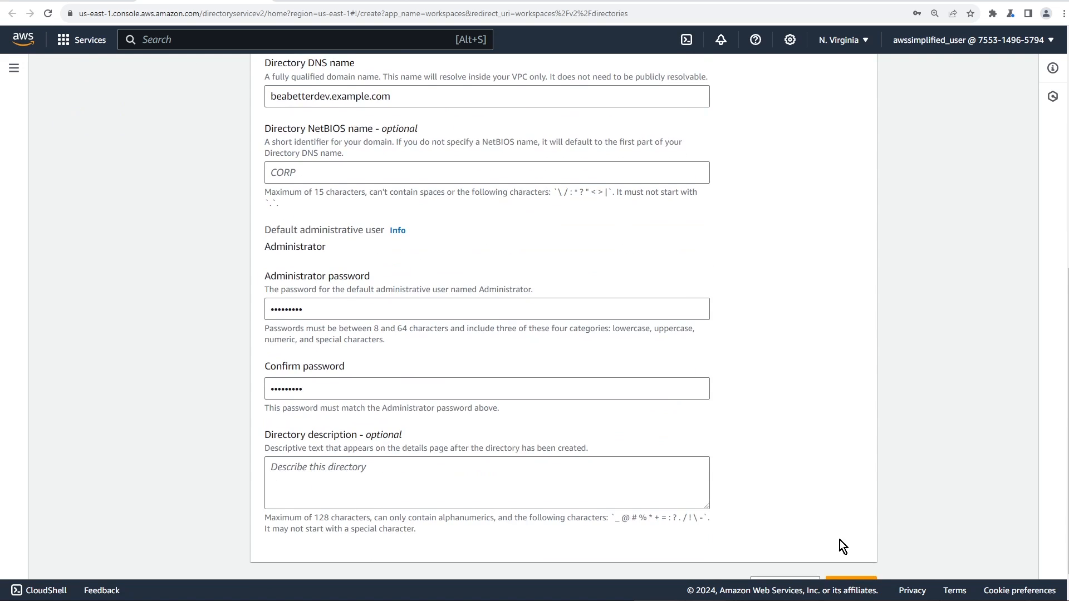
pyautogui.click(864, 544)
# Append 'v' to the taken organization name, making it 'BeABetterDevv'
pyautogui.scroll(-1, 866, 508)
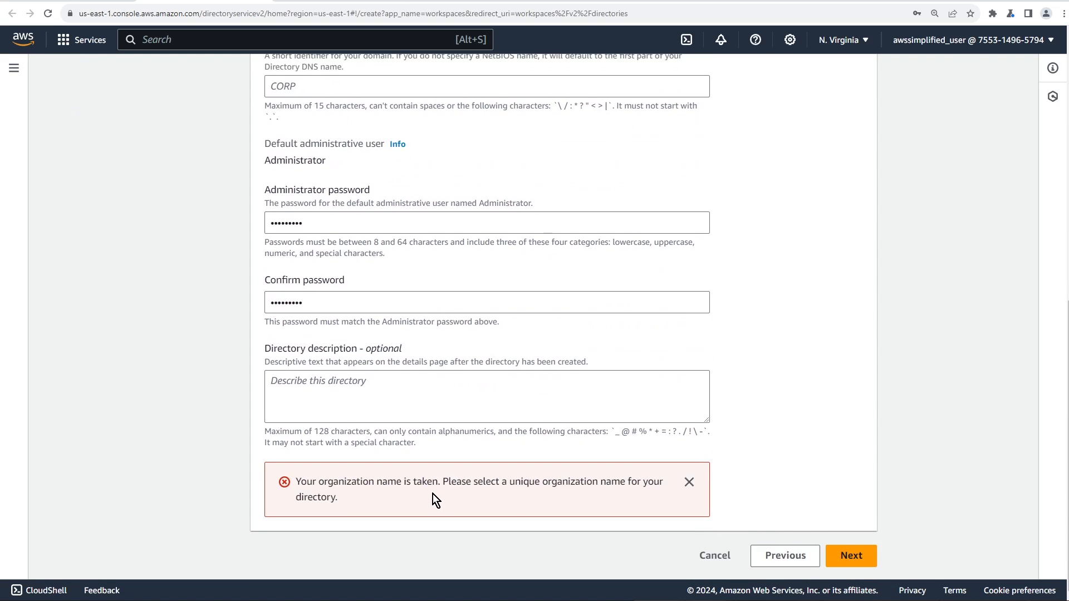
pyautogui.scroll(4, 424, 494)
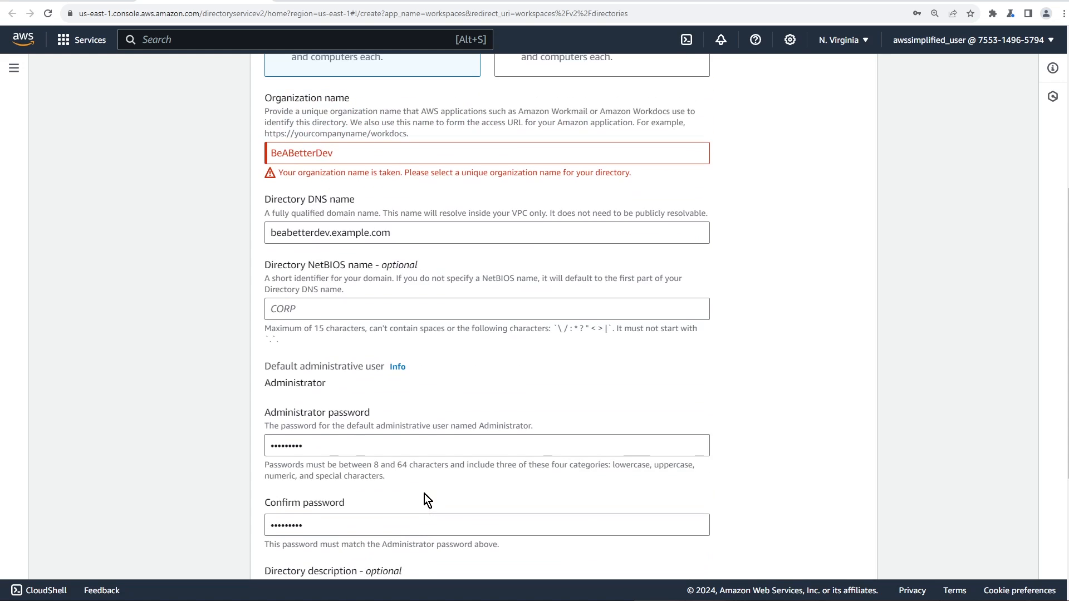
pyautogui.click(362, 151)
pyautogui.write('v')
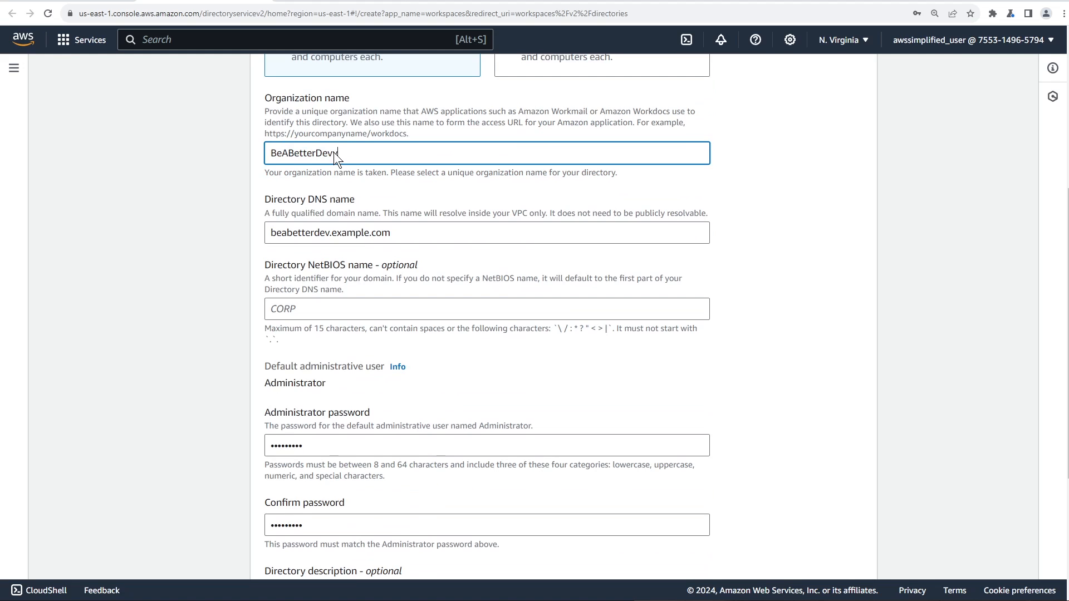
pyautogui.scroll(-4, 607, 372)
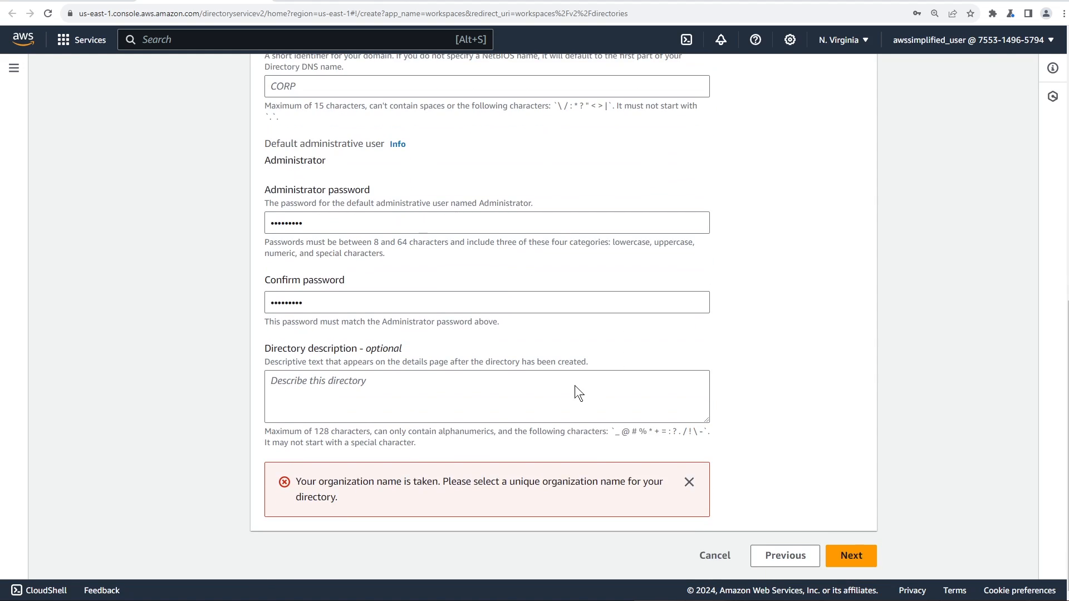
# Keep the default VPC and choose subnets subnet-da99e997 (us-east-1a) and subnet-ed7fd2b2 (us-east-1b)
pyautogui.click(838, 556)
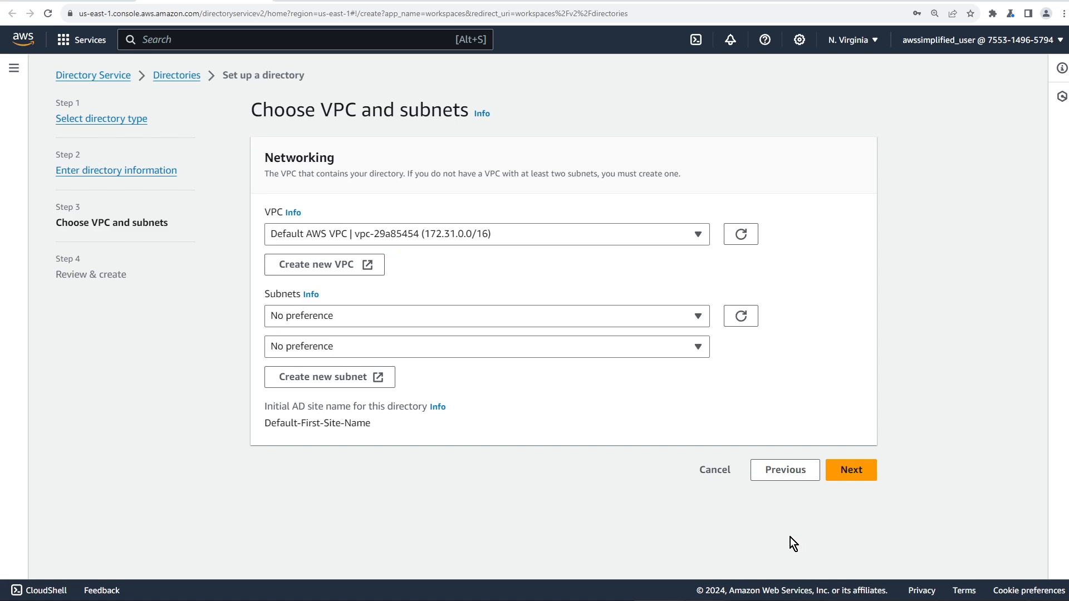
pyautogui.click(362, 240)
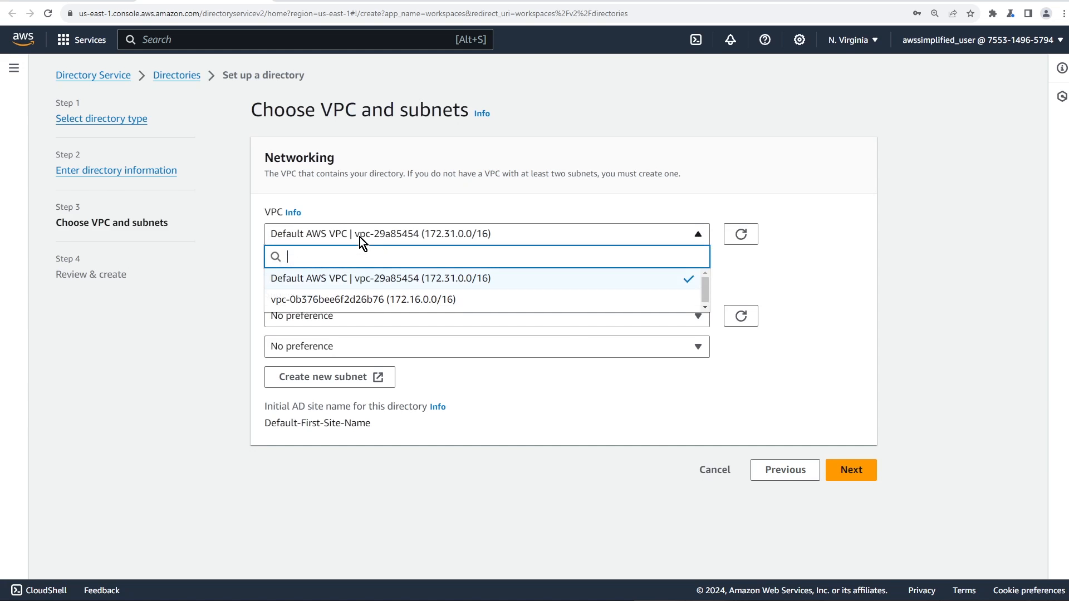
pyautogui.click(318, 279)
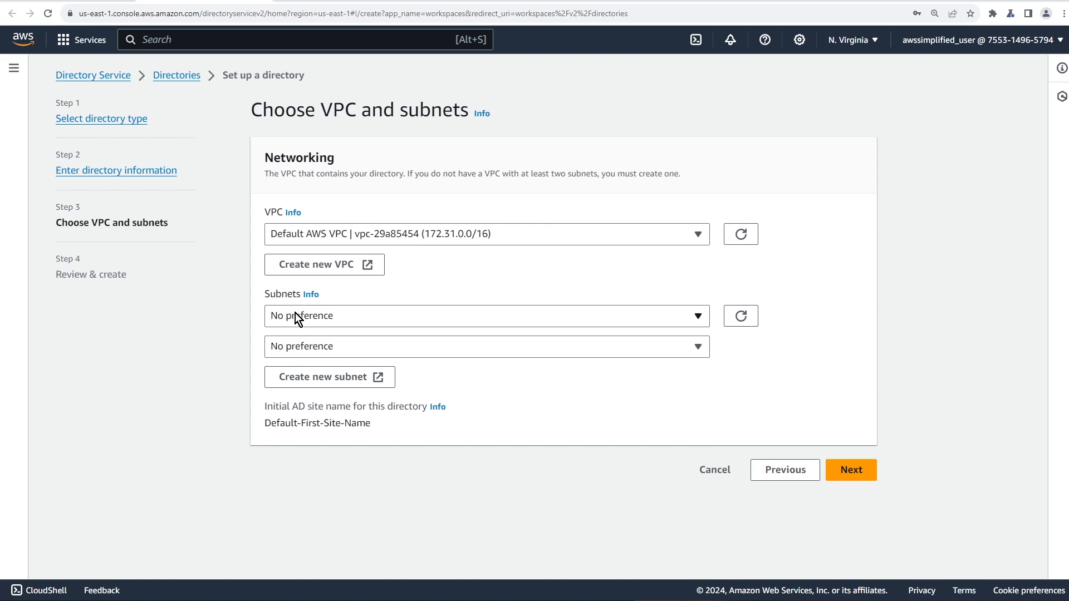
pyautogui.click(295, 319)
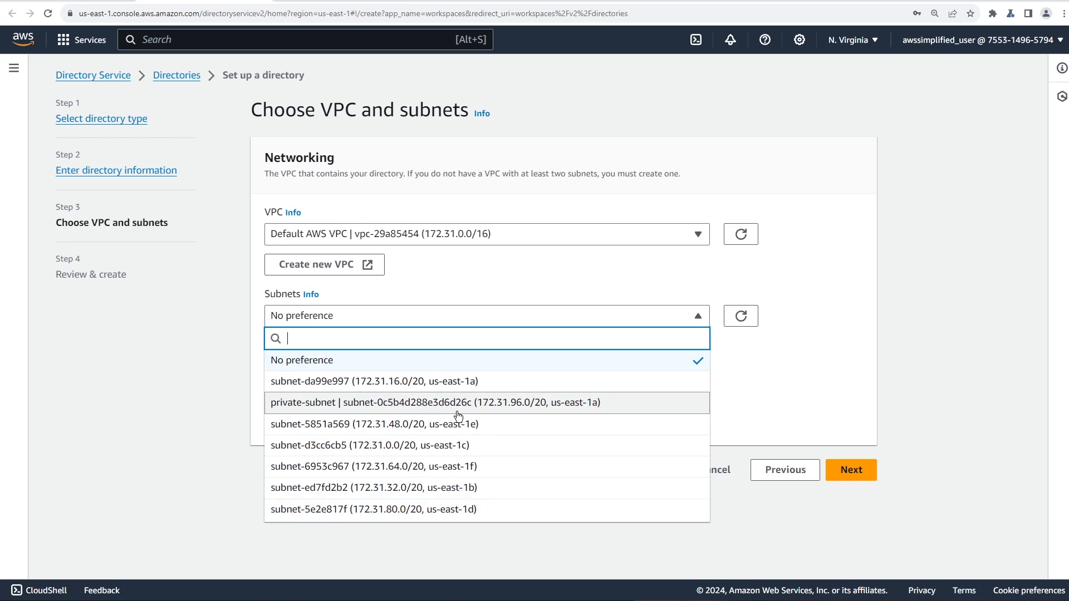
pyautogui.click(489, 389)
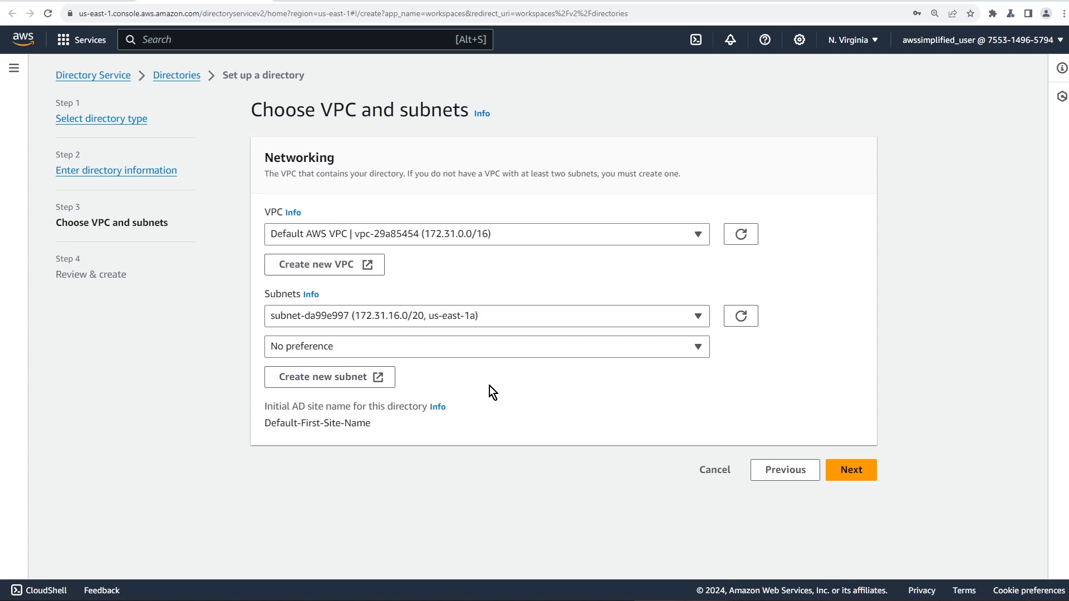
pyautogui.click(500, 350)
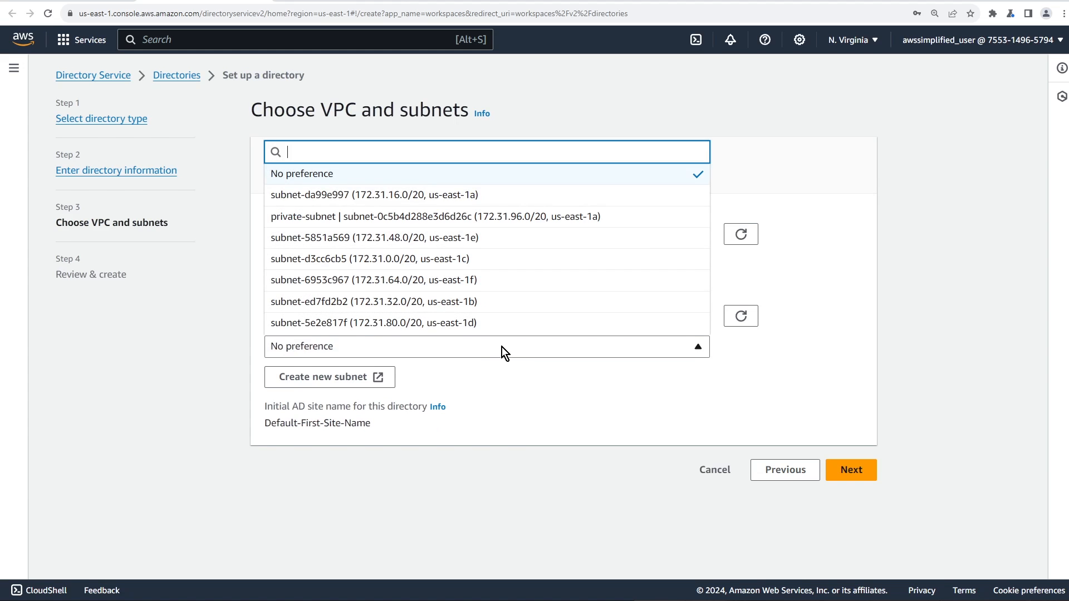
pyautogui.click(495, 305)
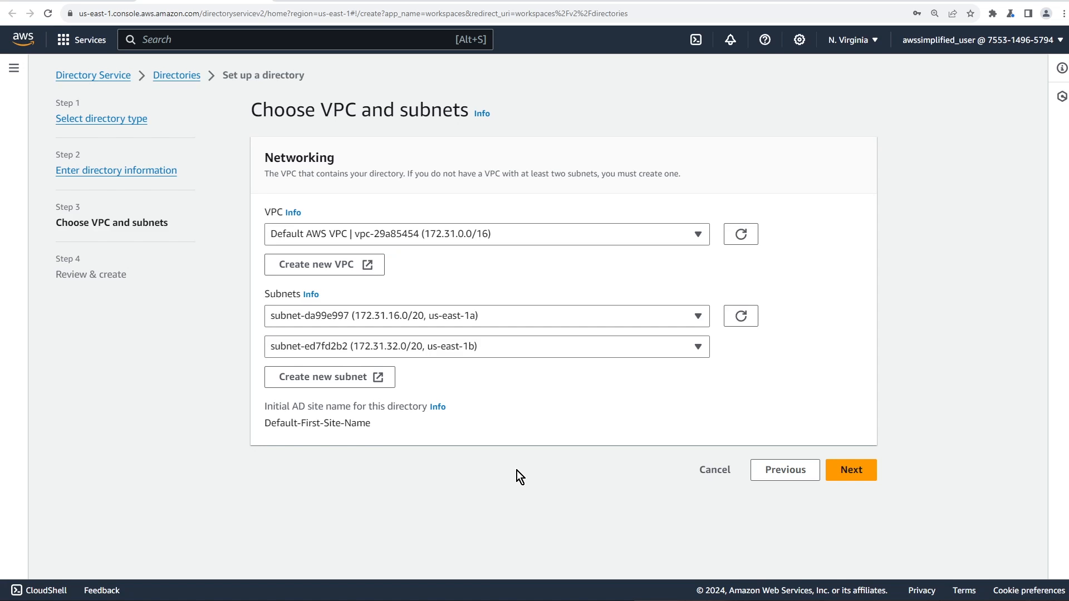
# Review the Simple AD settings and the ~USD 36.0000/mo Small size price
pyautogui.click(849, 472)
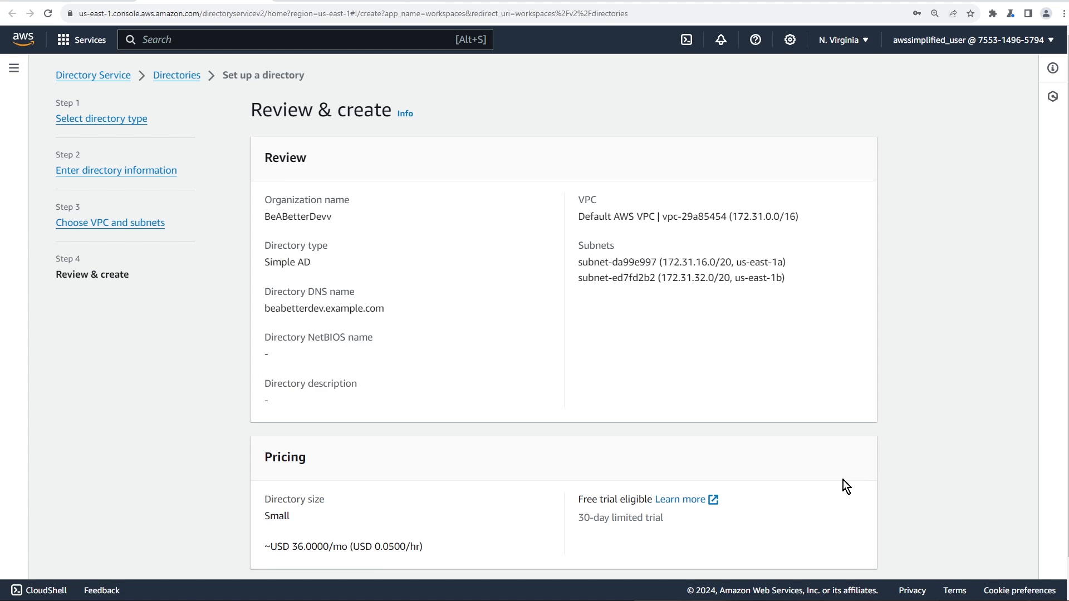
pyautogui.scroll(-1, 818, 496)
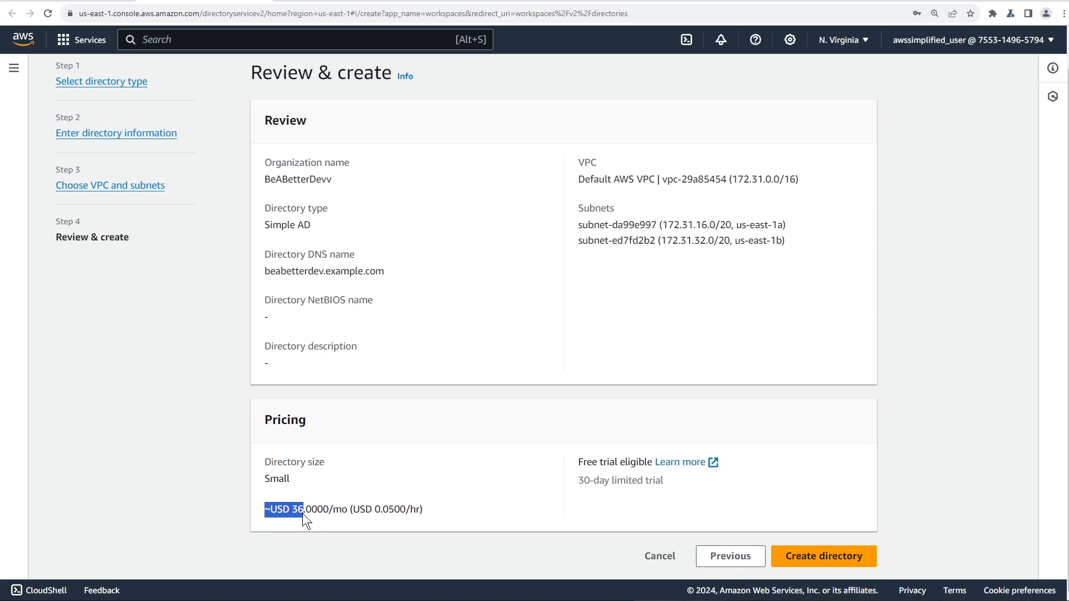
pyautogui.click(353, 525)
pyautogui.click(458, 529)
# Create the directory, refresh until beabetterdev.example.com shows Active, and select it
pyautogui.click(808, 559)
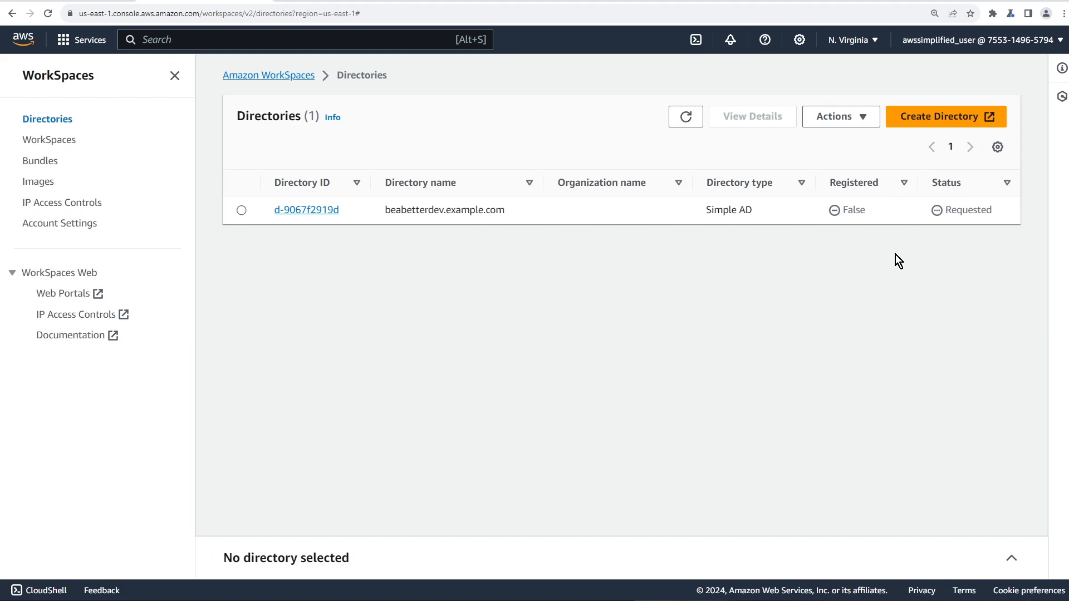
pyautogui.click(686, 117)
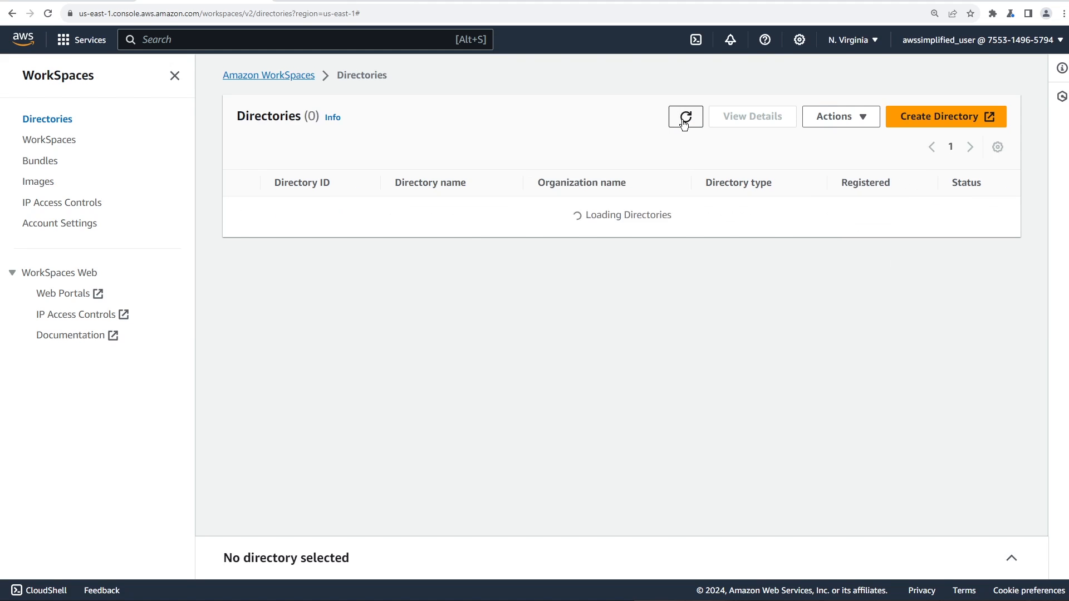
pyautogui.moveTo(947, 214); pyautogui.dragTo(995, 217)
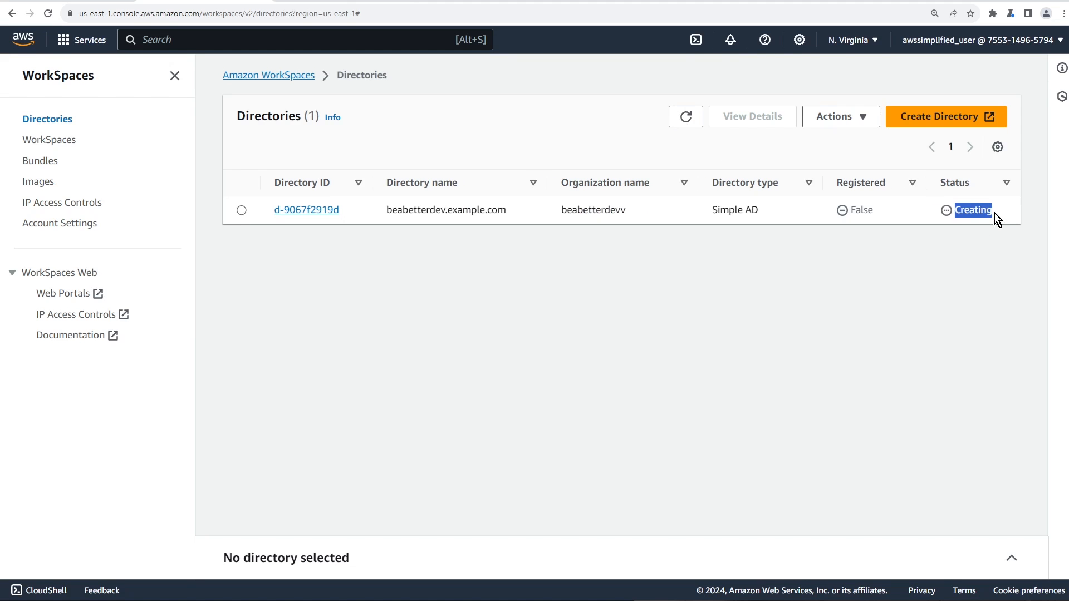
pyautogui.click(900, 246)
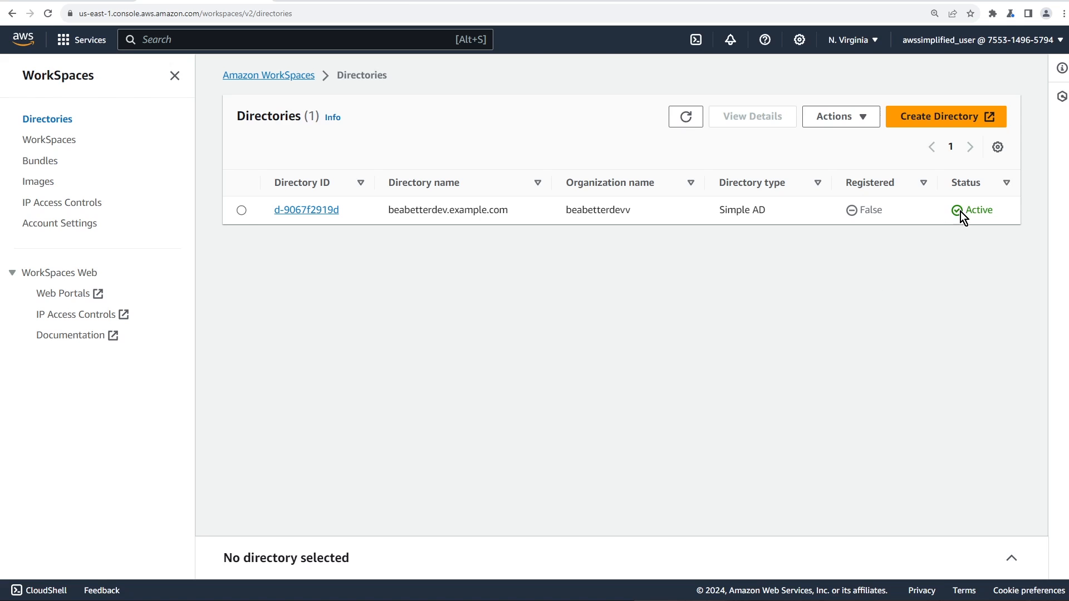
pyautogui.click(873, 268)
pyautogui.click(855, 257)
pyautogui.click(243, 211)
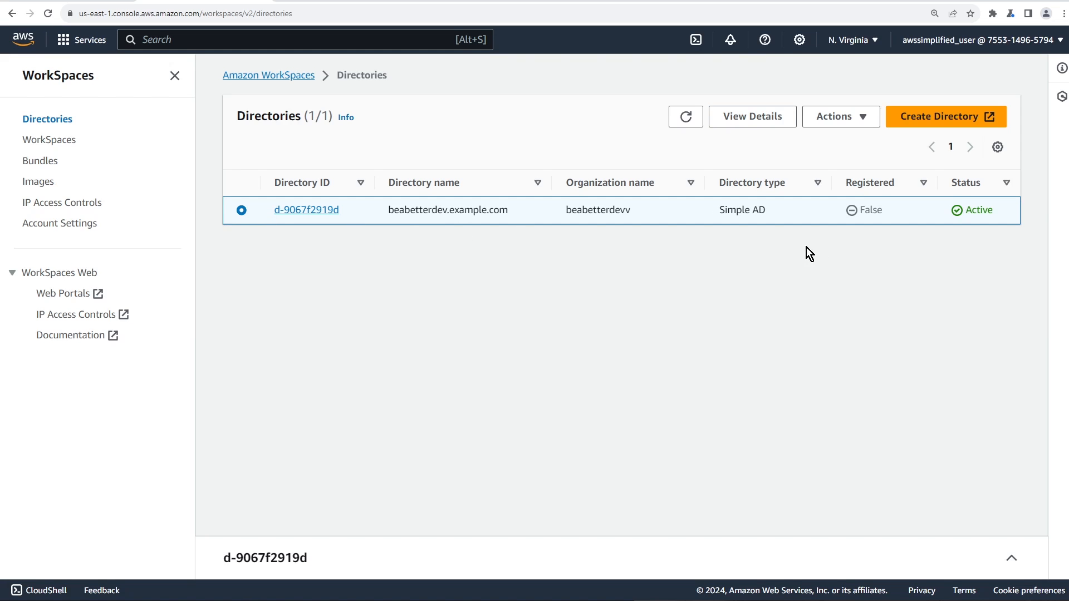
# Start registering the directory with subnets subnet-da99e997 and subnet-ed7fd2b2
pyautogui.click(845, 121)
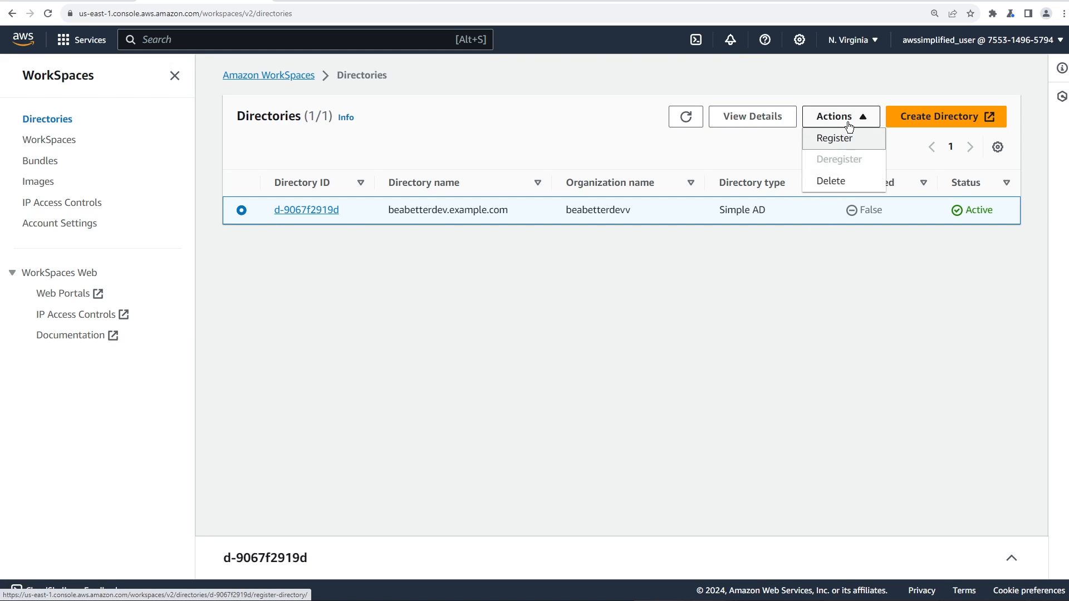
pyautogui.click(843, 147)
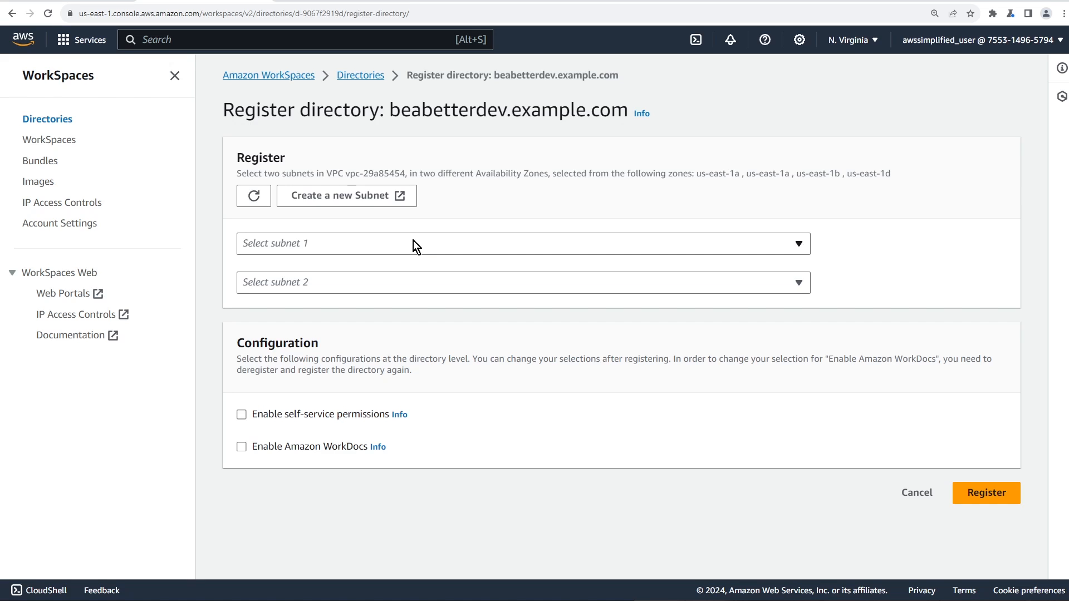
pyautogui.click(289, 244)
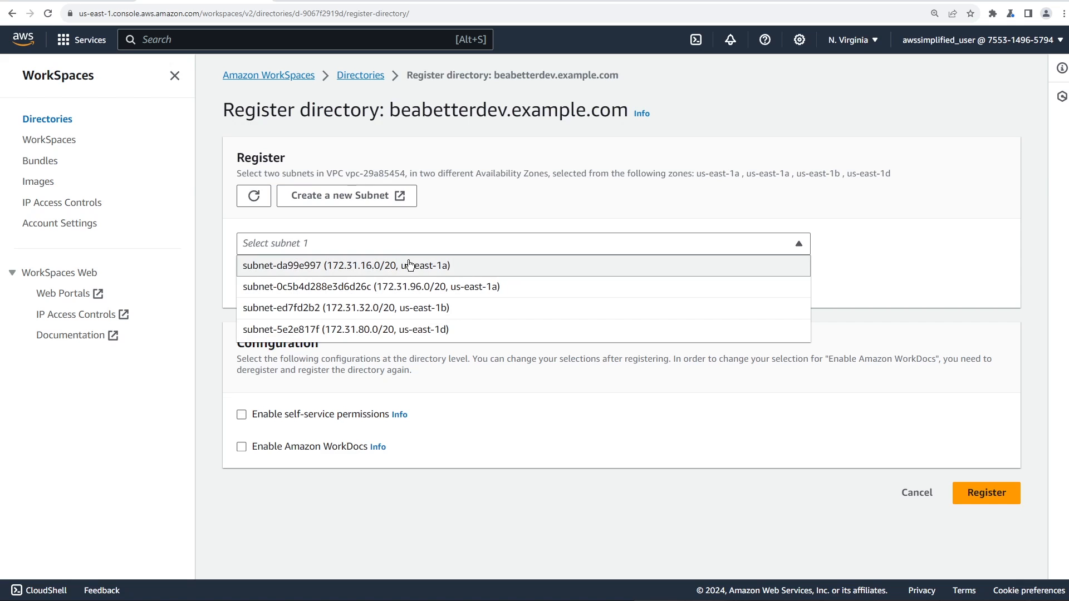
pyautogui.click(434, 269)
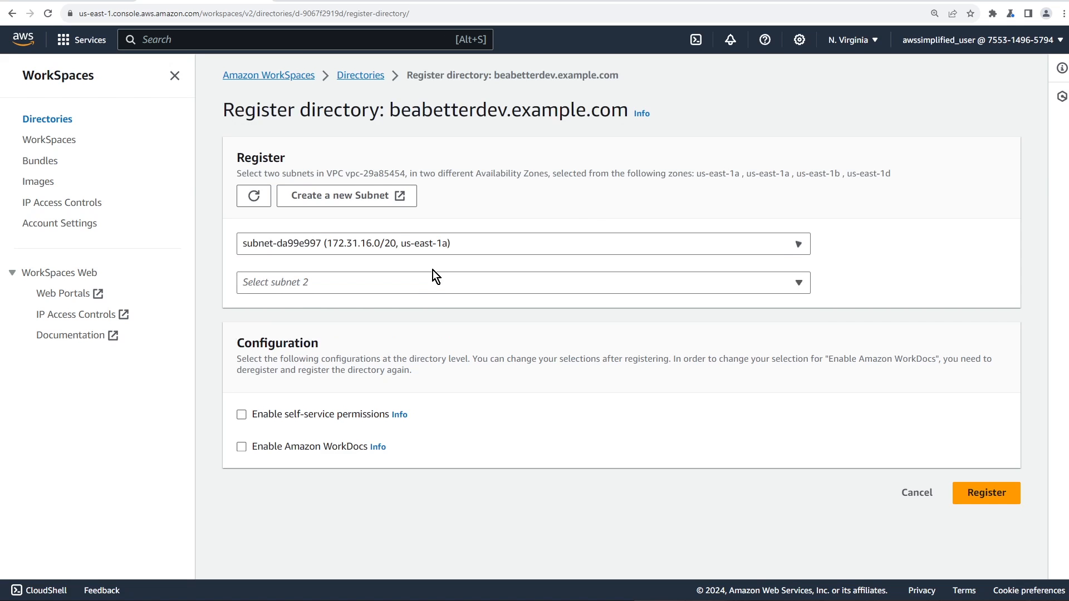
pyautogui.click(429, 290)
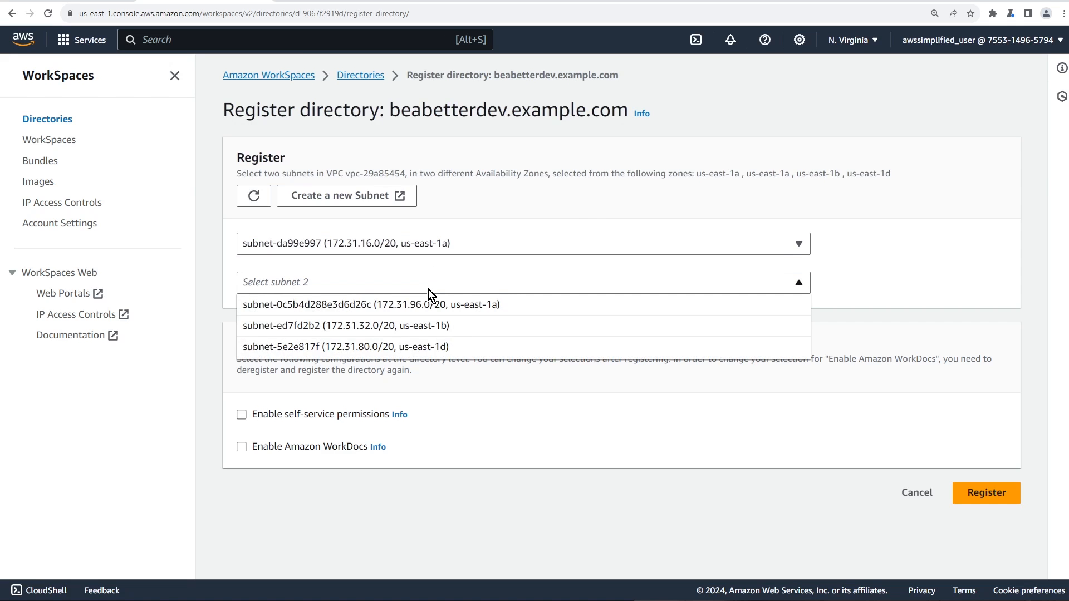
pyautogui.click(445, 325)
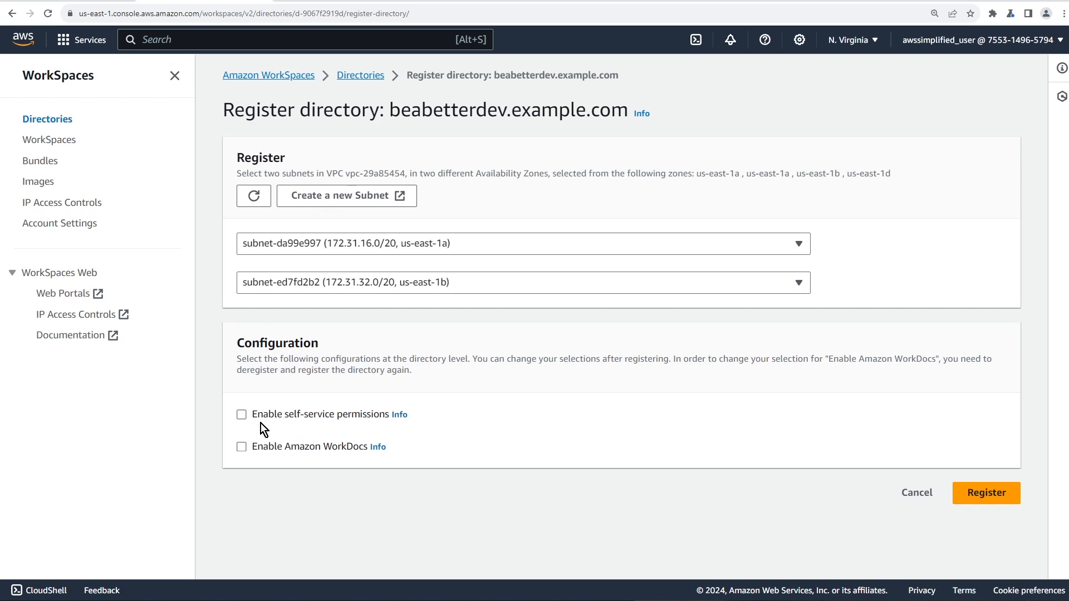
# Enable self-service permissions and register directory d-9067f2919d with WorkSpaces
pyautogui.click(401, 415)
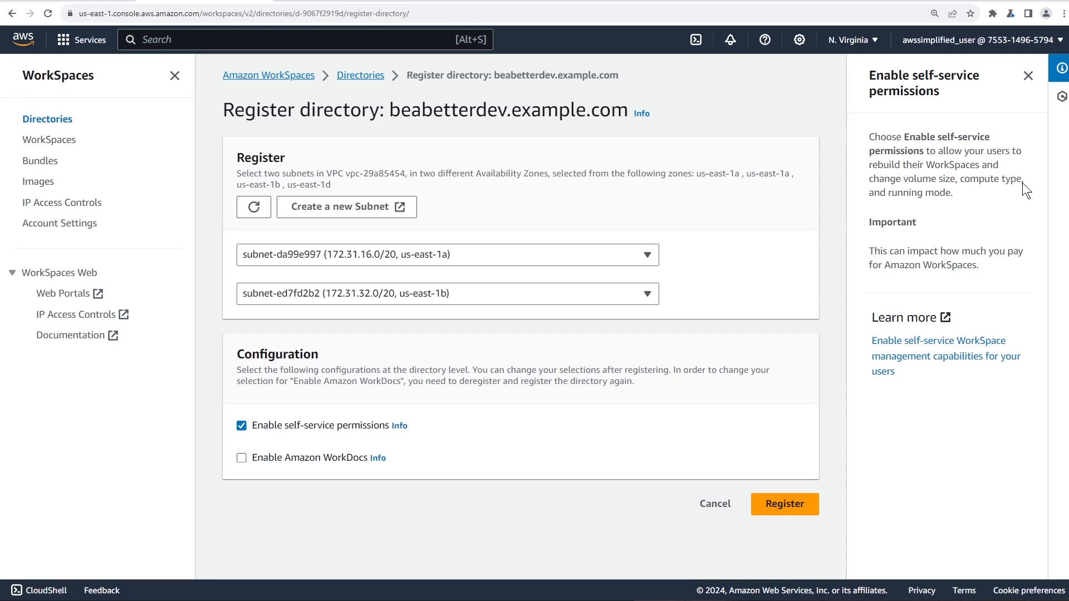
pyautogui.click(1028, 76)
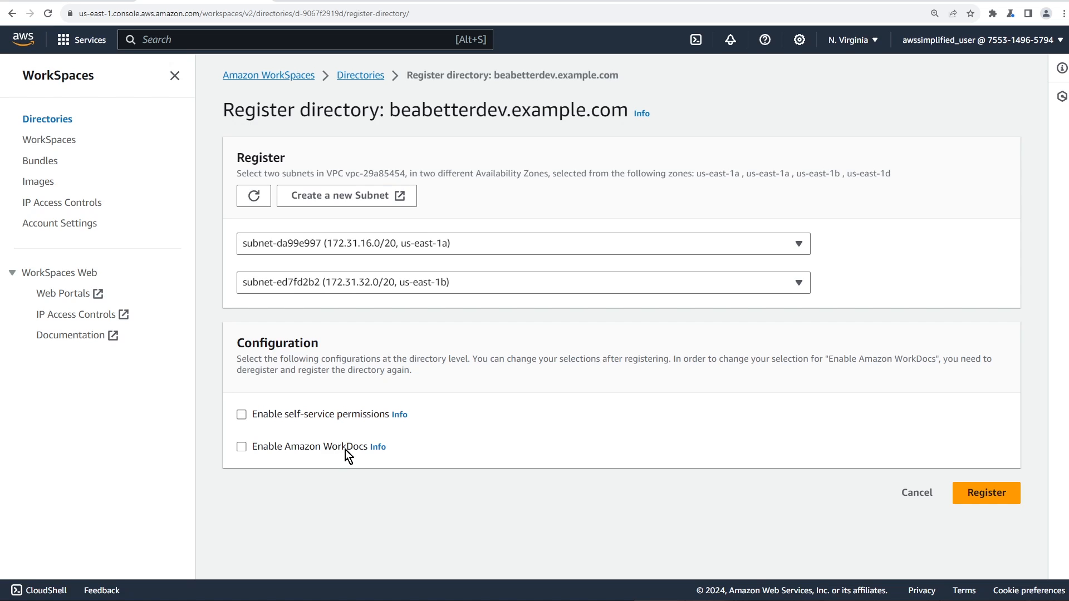
pyautogui.click(995, 499)
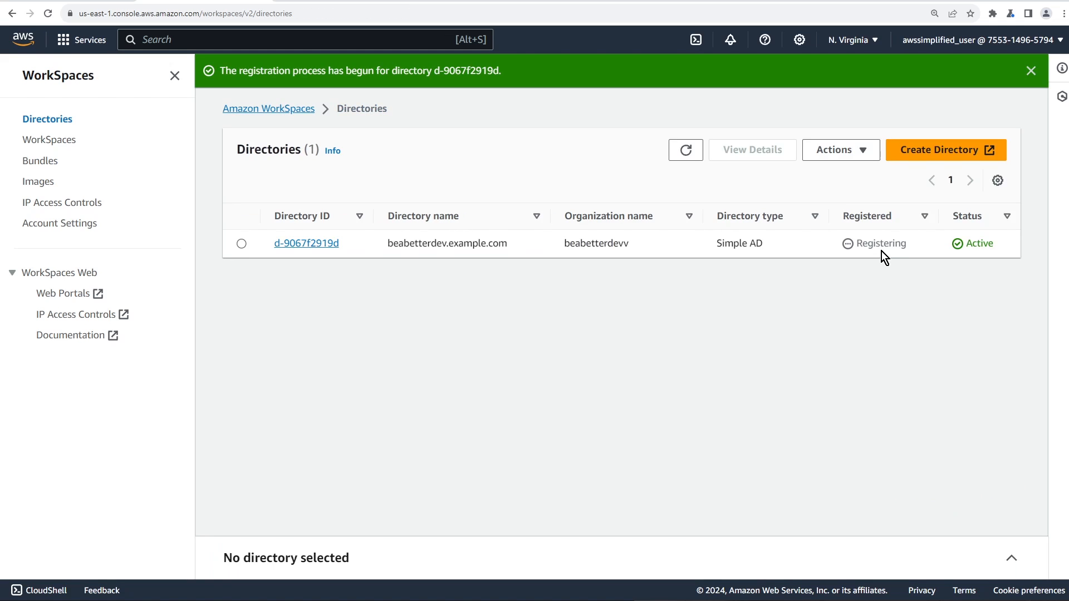
# Refresh the Directories table until beabetterdev.example.com shows Registered True, then view the WorkSpaces list
pyautogui.click(688, 146)
pyautogui.click(685, 153)
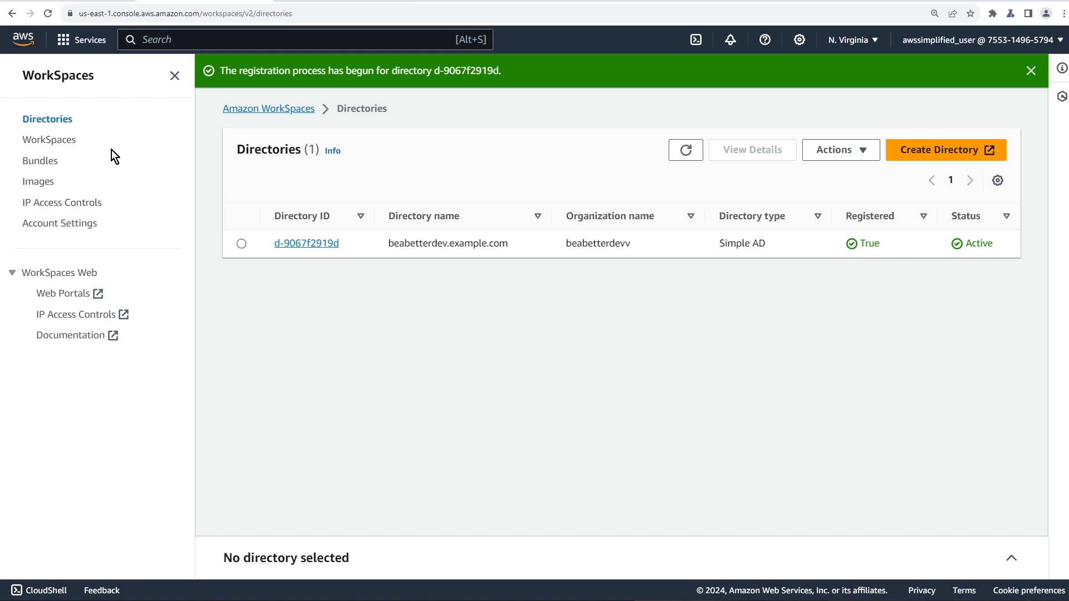
pyautogui.click(53, 147)
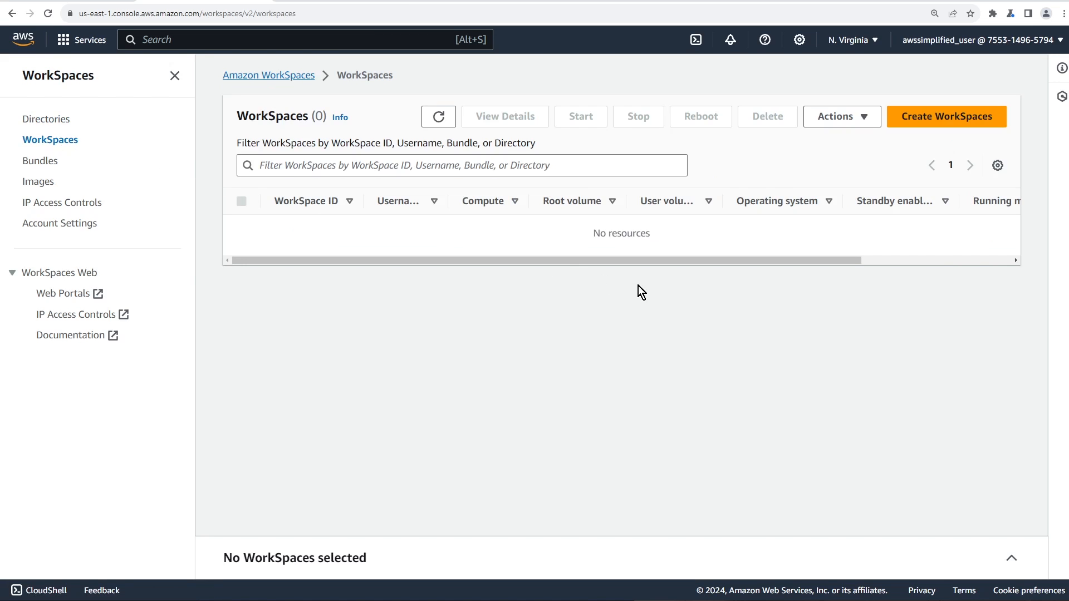
# Start a new WorkSpace with the beabetterdev.example.com directory and advance to Create Users
pyautogui.click(946, 128)
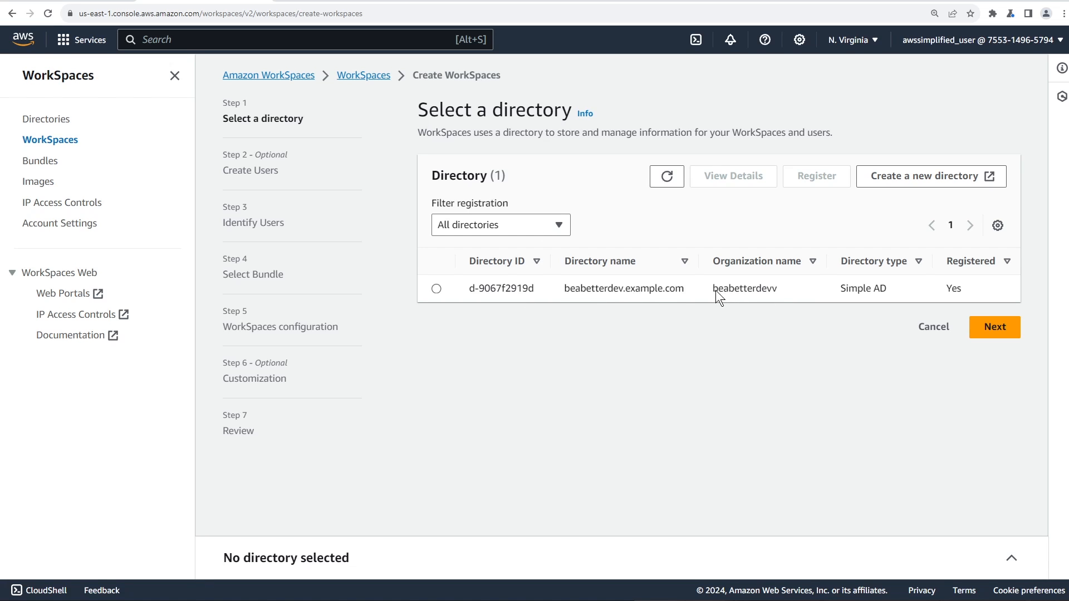
pyautogui.click(766, 323)
pyautogui.click(439, 289)
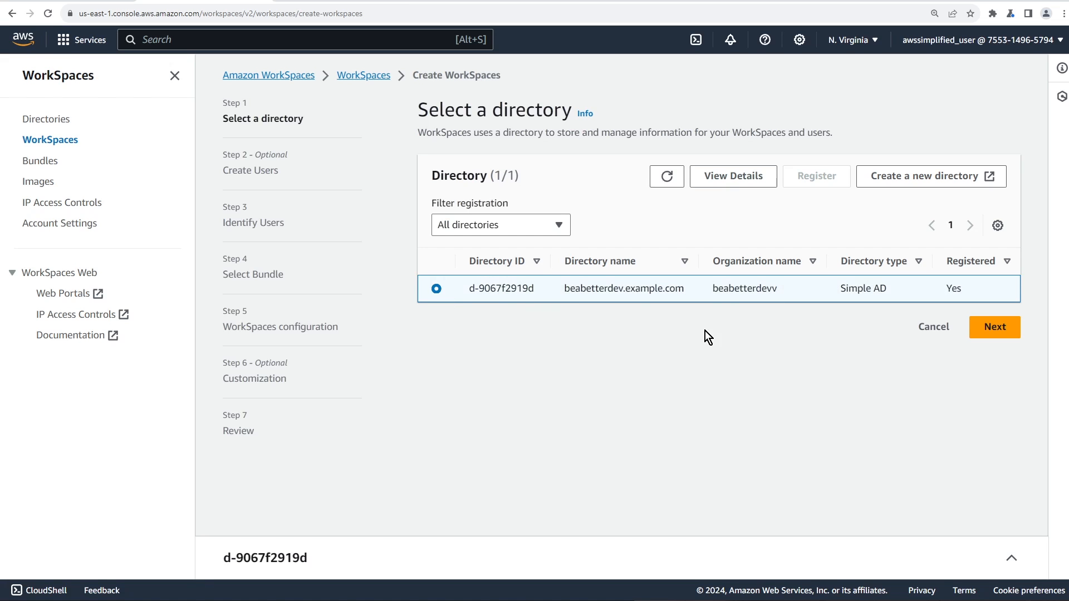
pyautogui.click(999, 328)
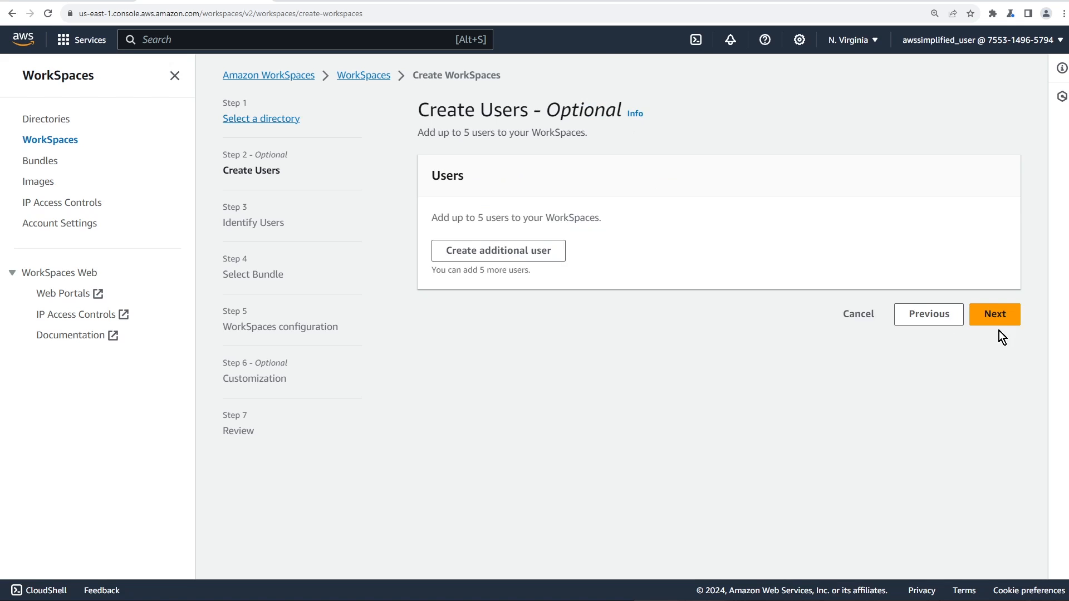
# Create a new directory user with their username, first name, last name and e-mail address
pyautogui.click(488, 257)
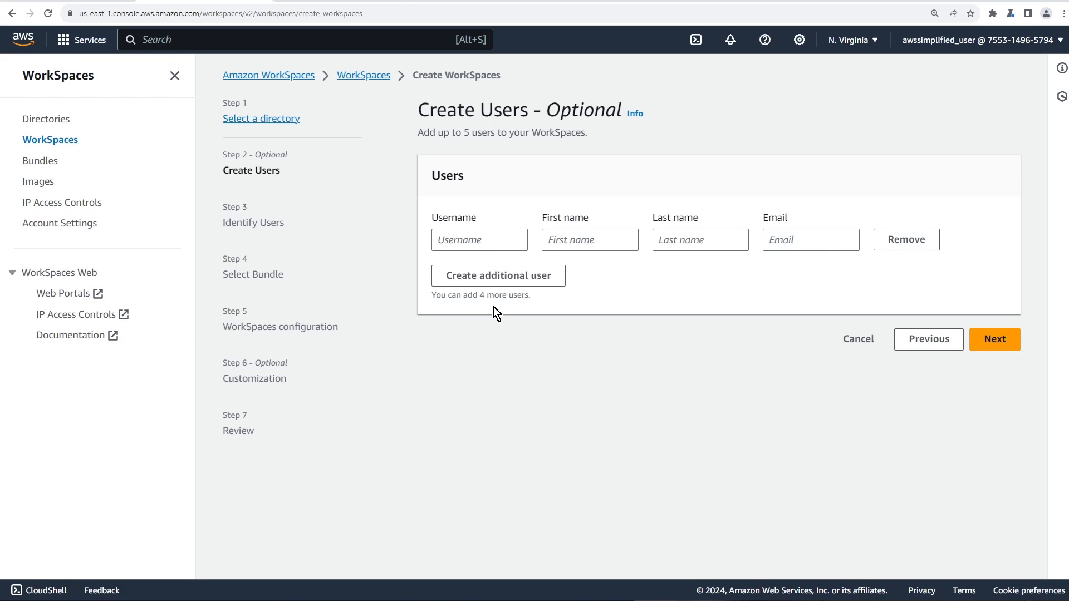
pyautogui.click(488, 246)
pyautogui.write('daniel')
pyautogui.press('Tab')
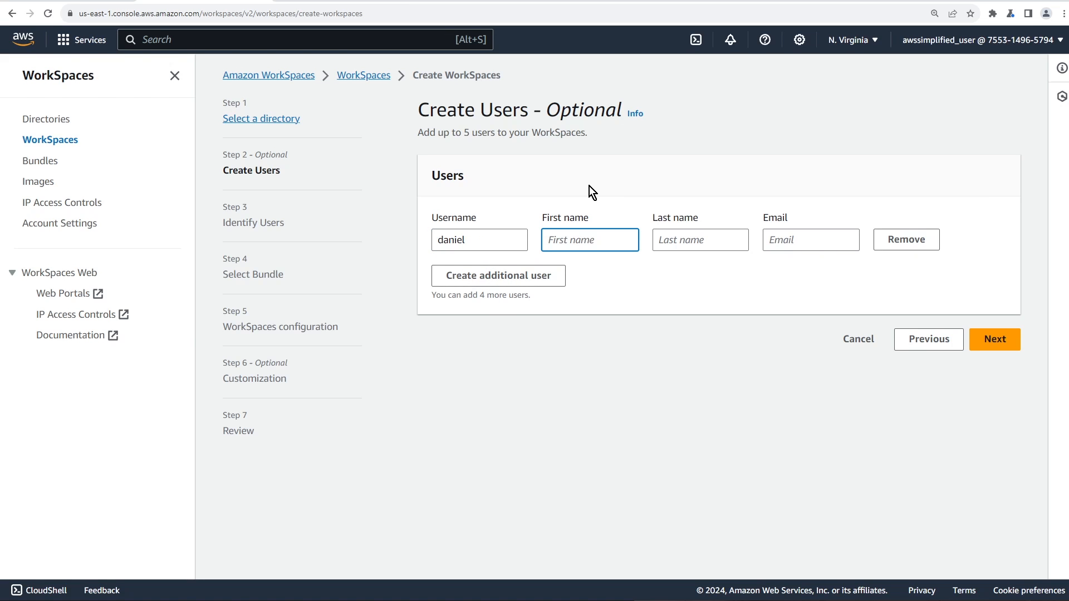
pyautogui.write('Daniel')
pyautogui.press('Tab')
pyautogui.write('G')
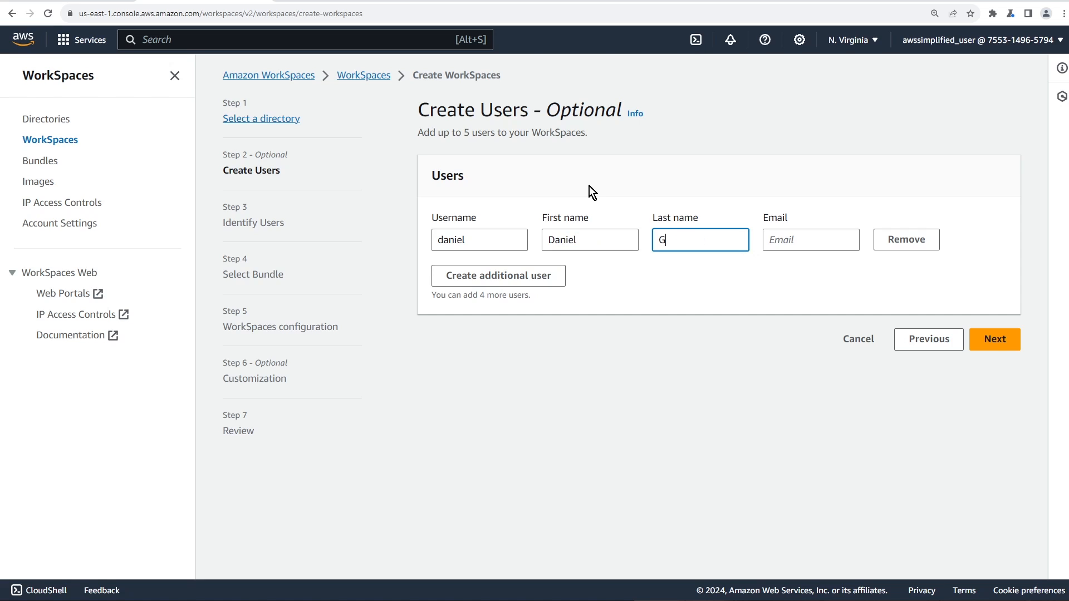
pyautogui.write('alati')
pyautogui.press('Tab')
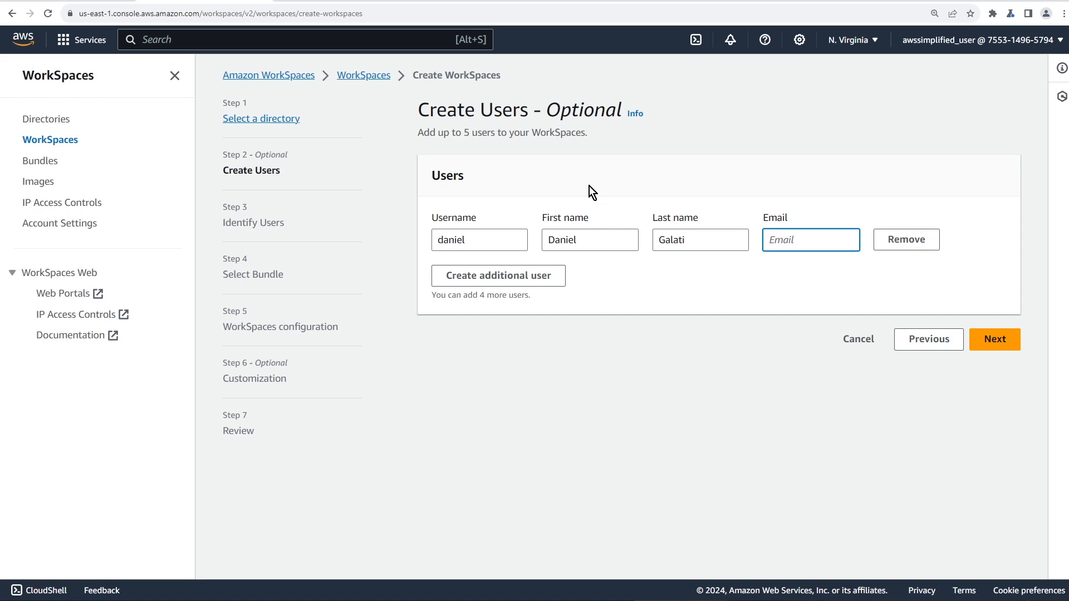
pyautogui.click(621, 322)
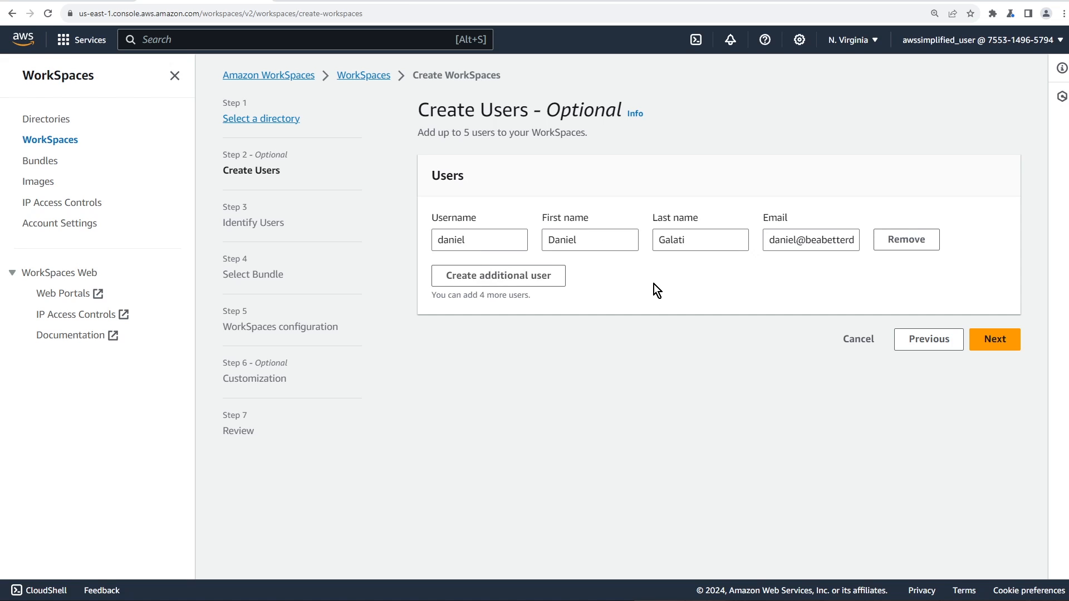
pyautogui.click(992, 350)
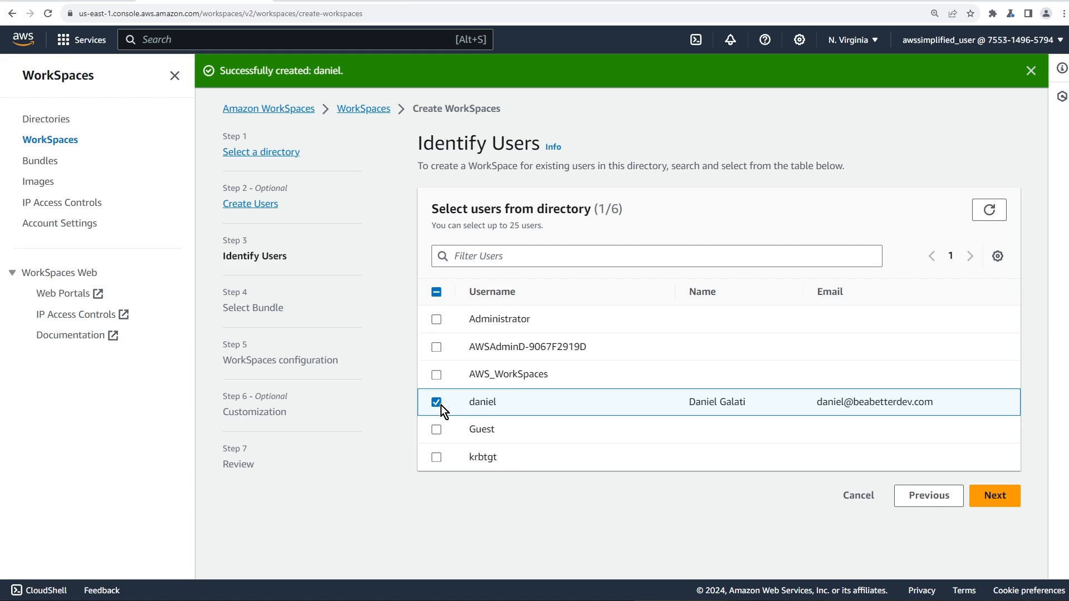
# Advance from Identify Users to the Select Bundle step
pyautogui.click(1002, 497)
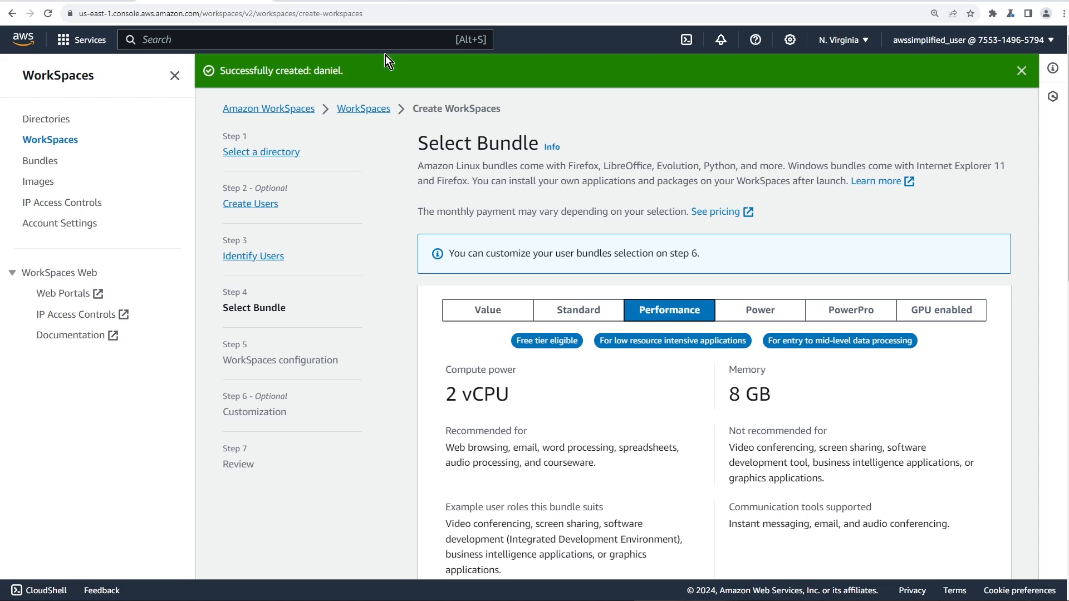
# Check the US East Windows Value bundle prices: $25.00/month, or $7.25/month plus $0.22/hour
pyautogui.click(338, 1)
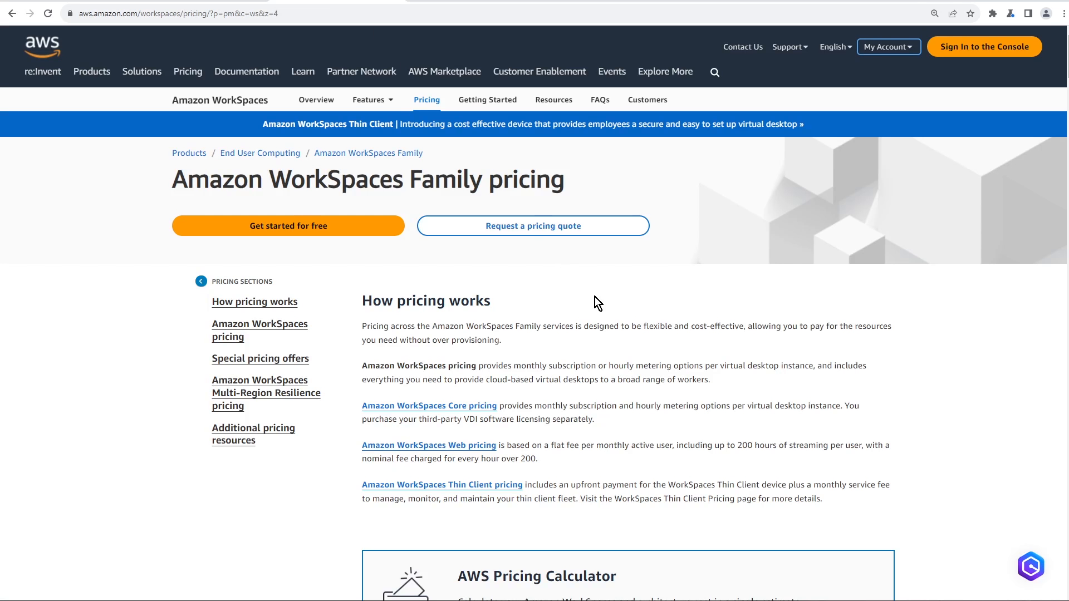
pyautogui.scroll(-4, 595, 301)
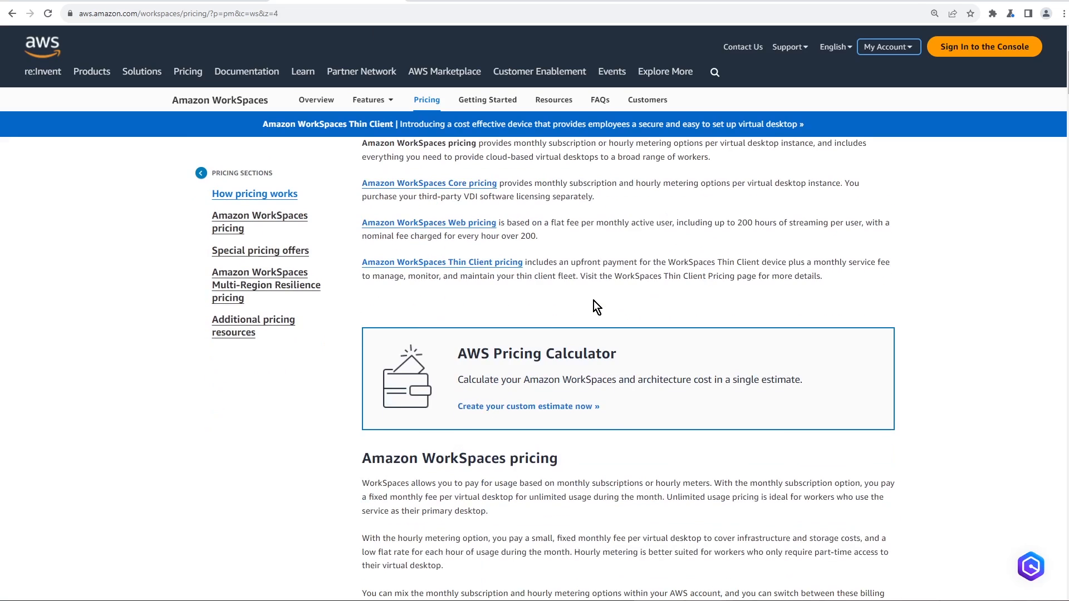
pyautogui.scroll(-7, 593, 302)
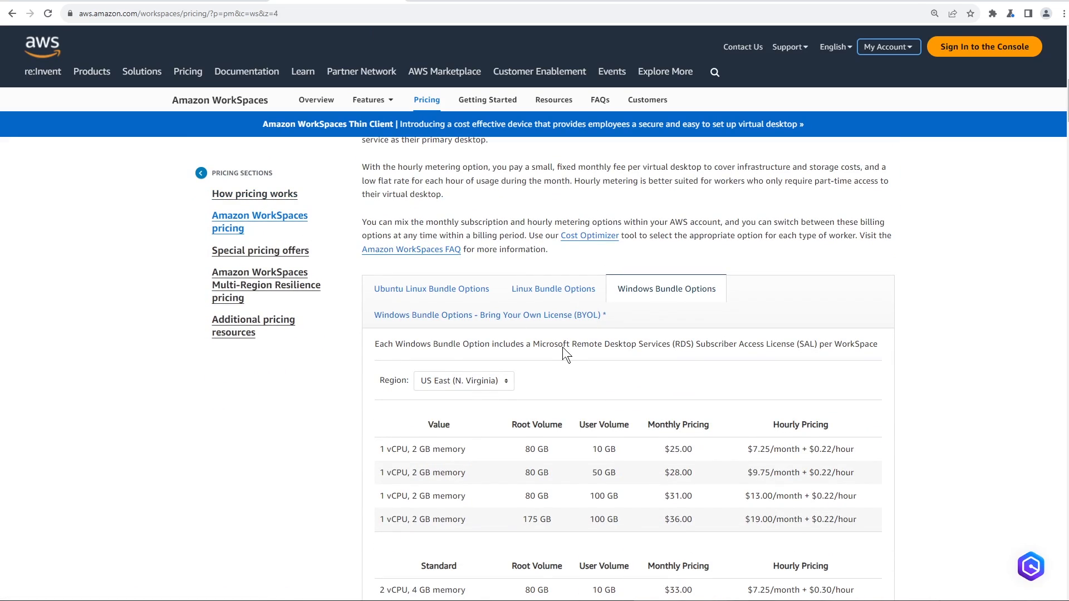
pyautogui.scroll(-3, 647, 430)
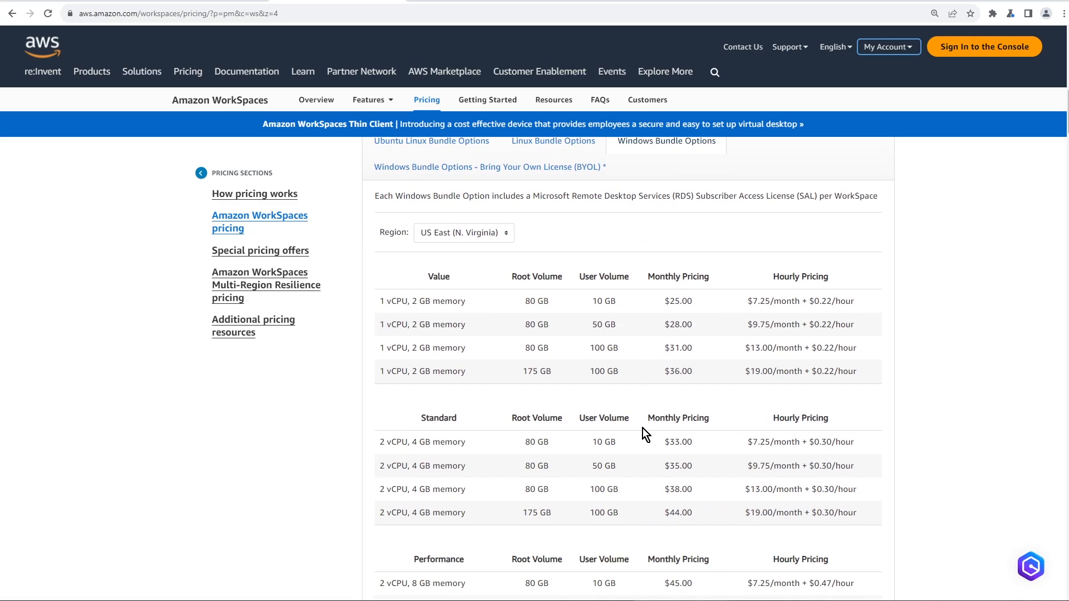
pyautogui.scroll(2, 643, 429)
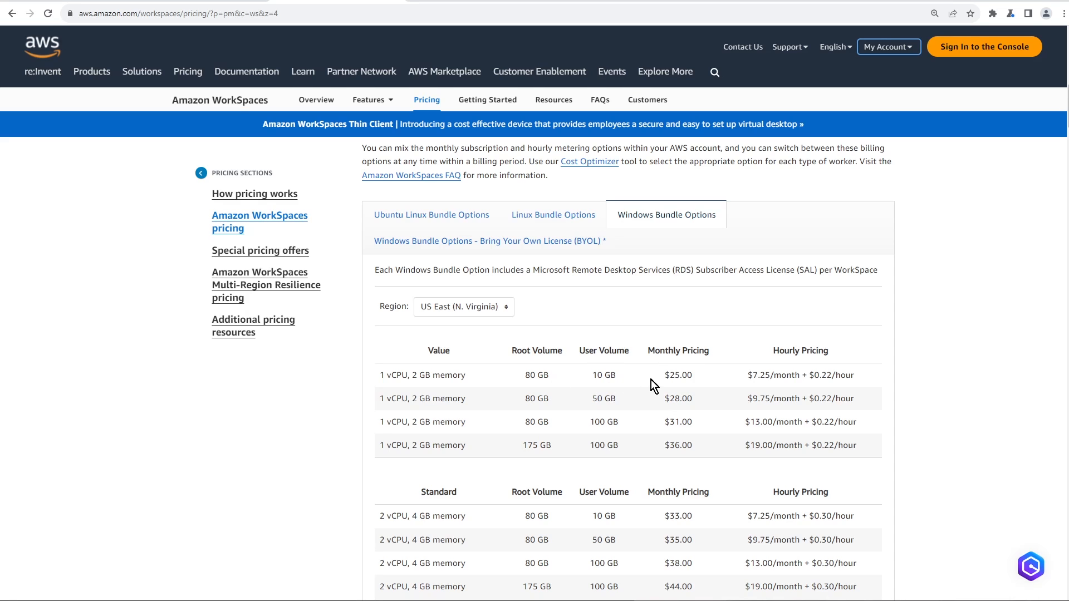
pyautogui.click(665, 376)
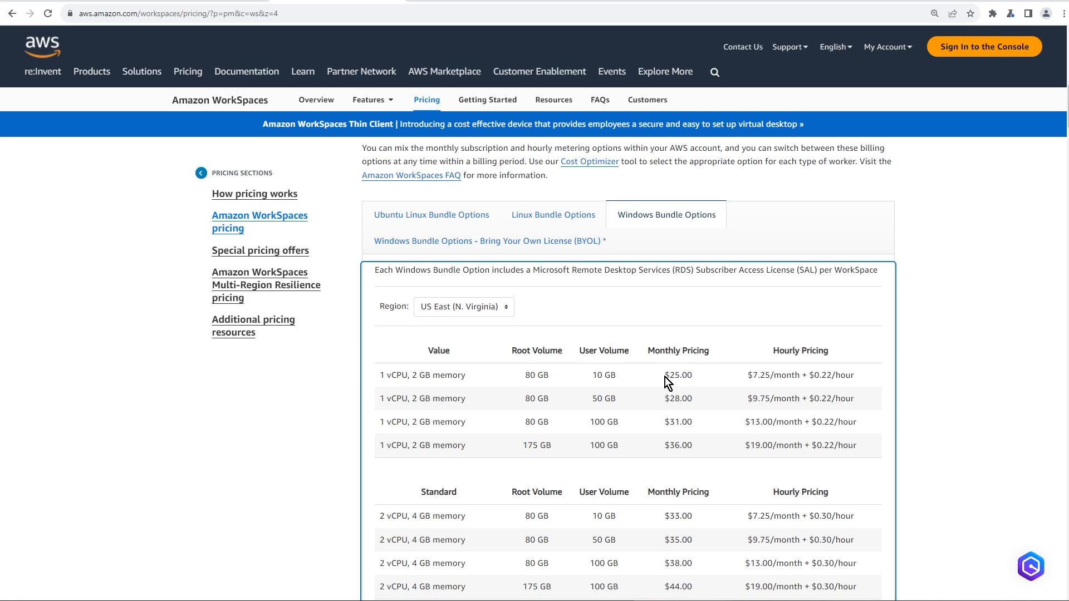
pyautogui.click(706, 377)
pyautogui.click(826, 382)
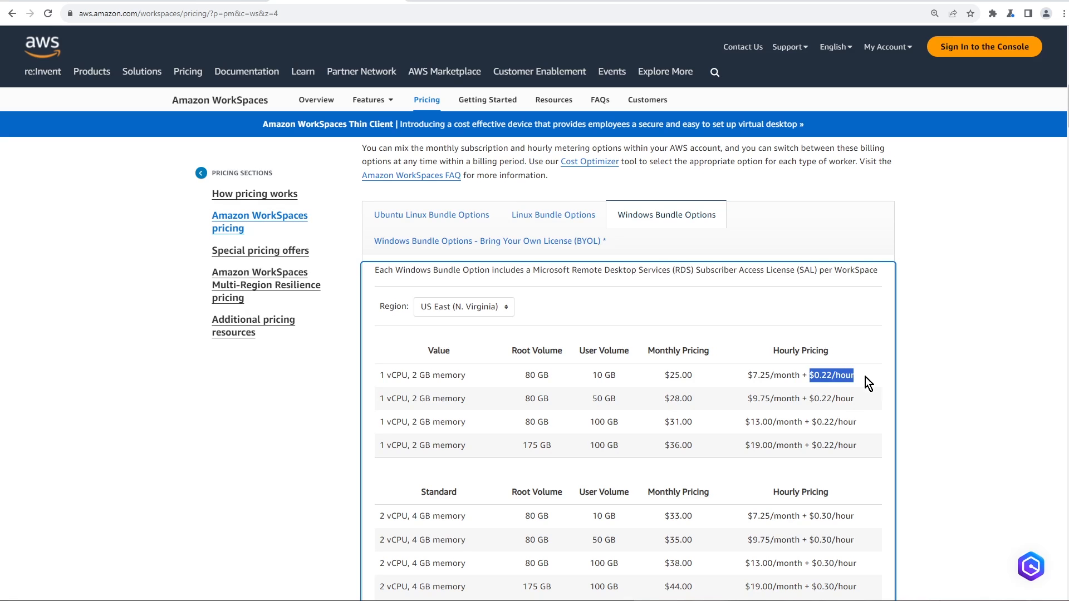
# Back in the wizard, view the Value bundle type details (1 vCPU) at 110% zoom
pyautogui.click(394, 2)
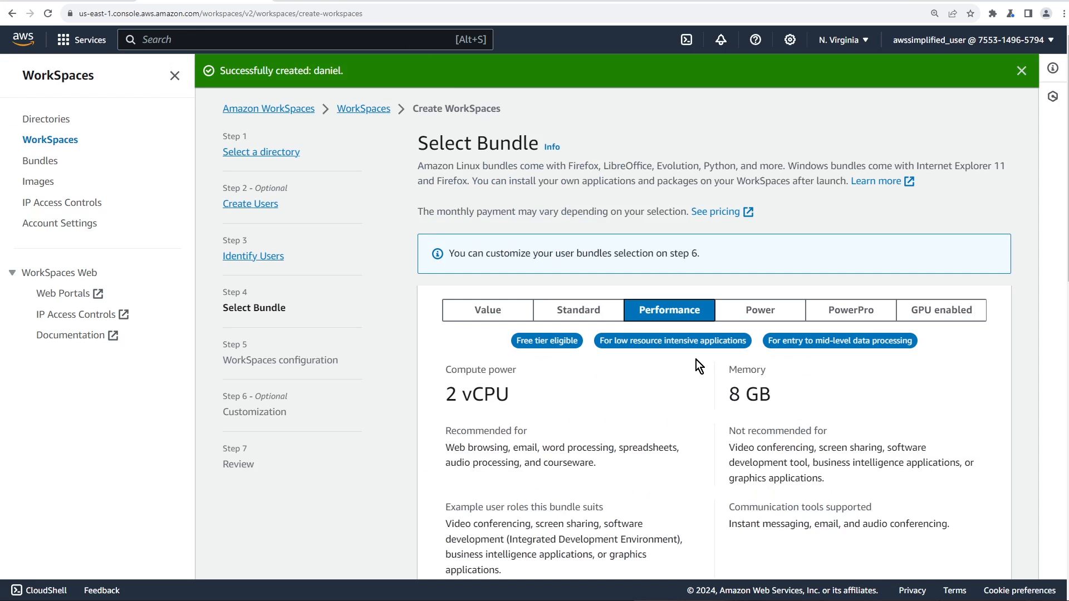
pyautogui.scroll(-1, 707, 454)
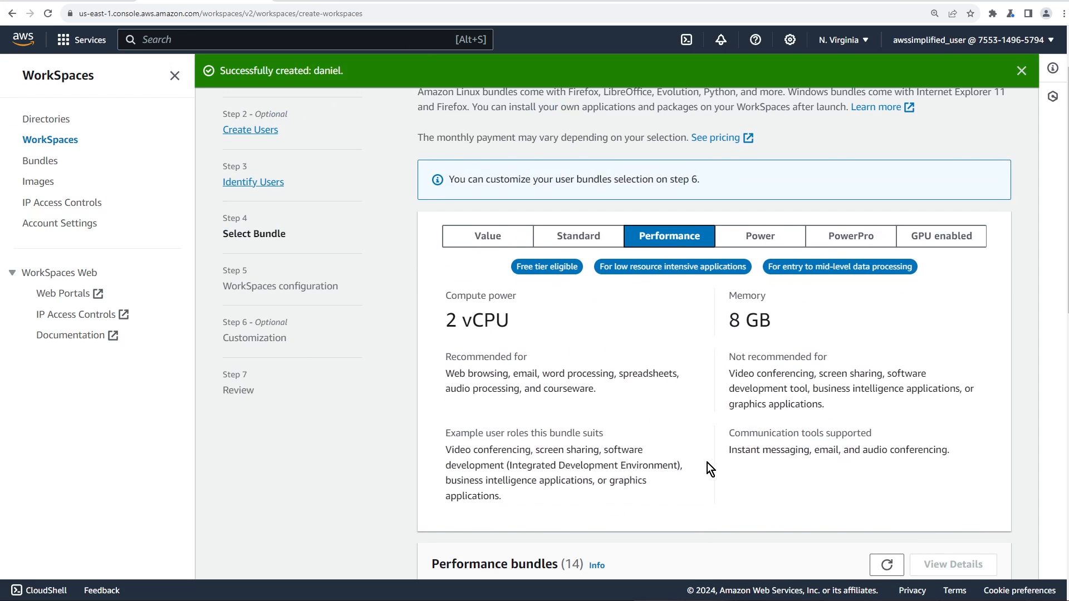
pyautogui.click(510, 245)
pyautogui.scroll(-2, 685, 422)
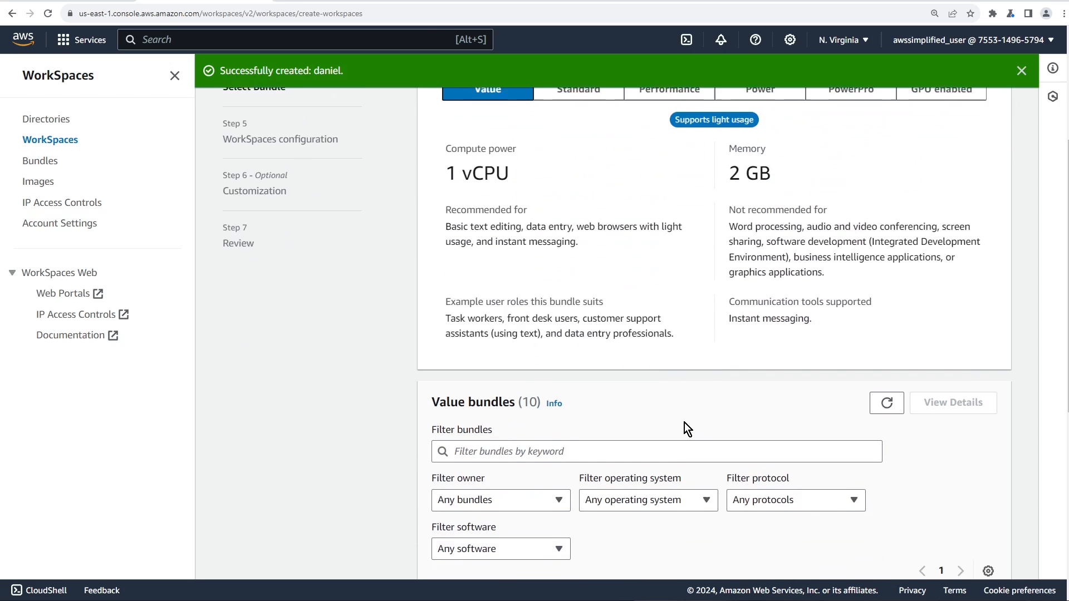
pyautogui.scroll(1, 683, 422)
pyautogui.hotkey('ctrl', '-')
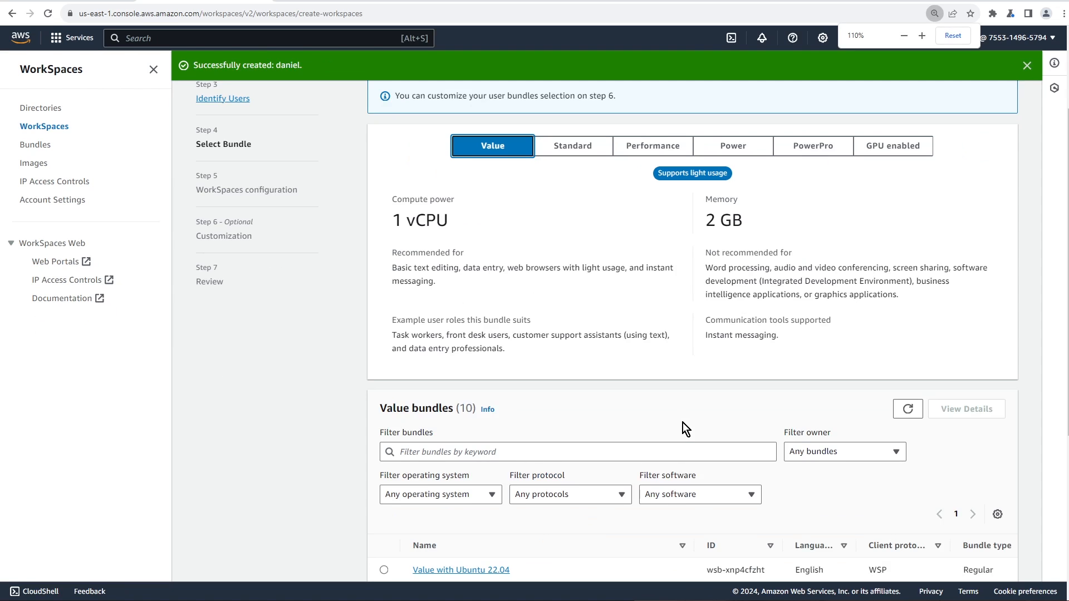
pyautogui.scroll(1, 682, 422)
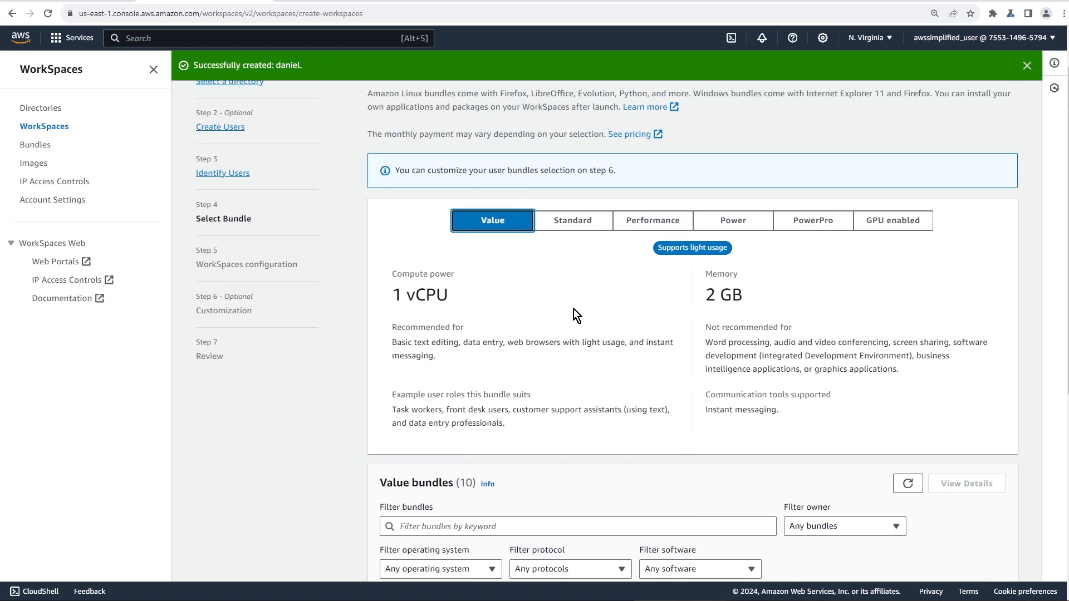
pyautogui.moveTo(398, 296); pyautogui.dragTo(480, 299)
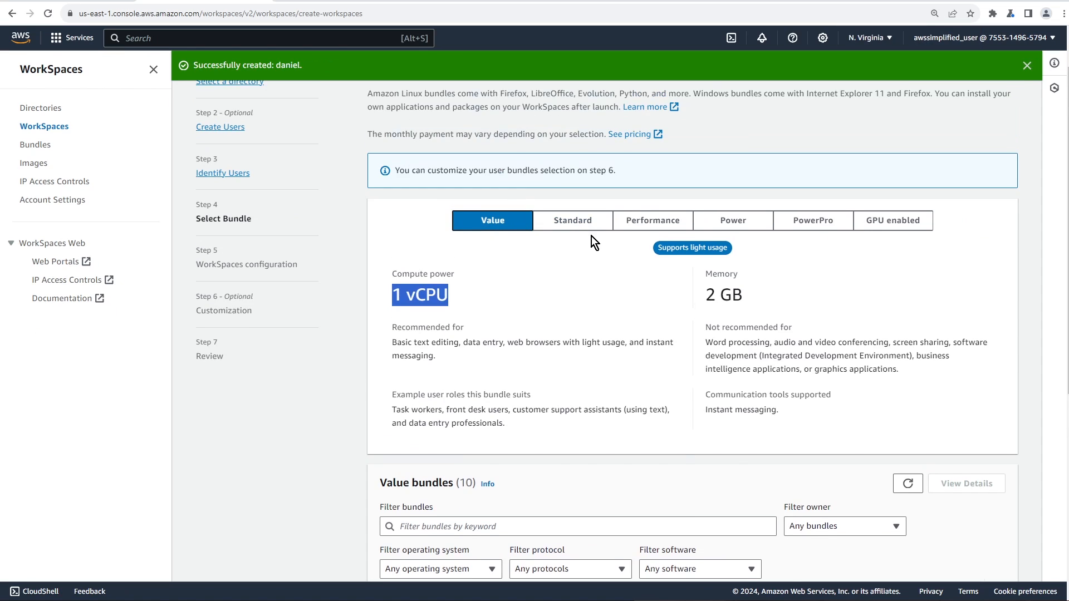
# Compare the Standard, Performance, Power and PowerPro bundle types, ending on PowerPro (8 vCPU, 32 GB)
pyautogui.click(584, 223)
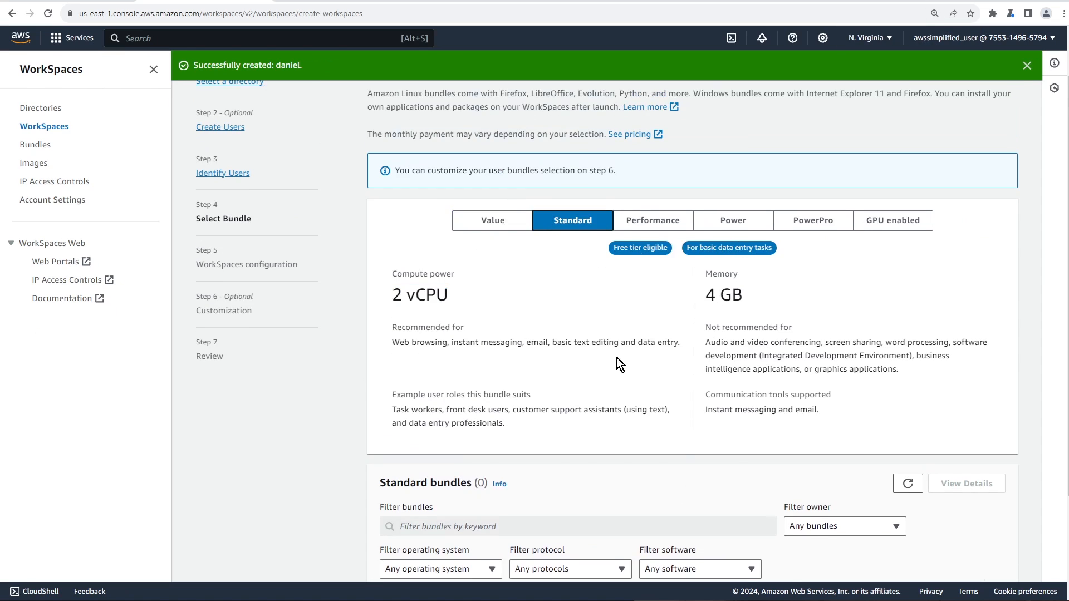
pyautogui.click(686, 221)
pyautogui.click(737, 225)
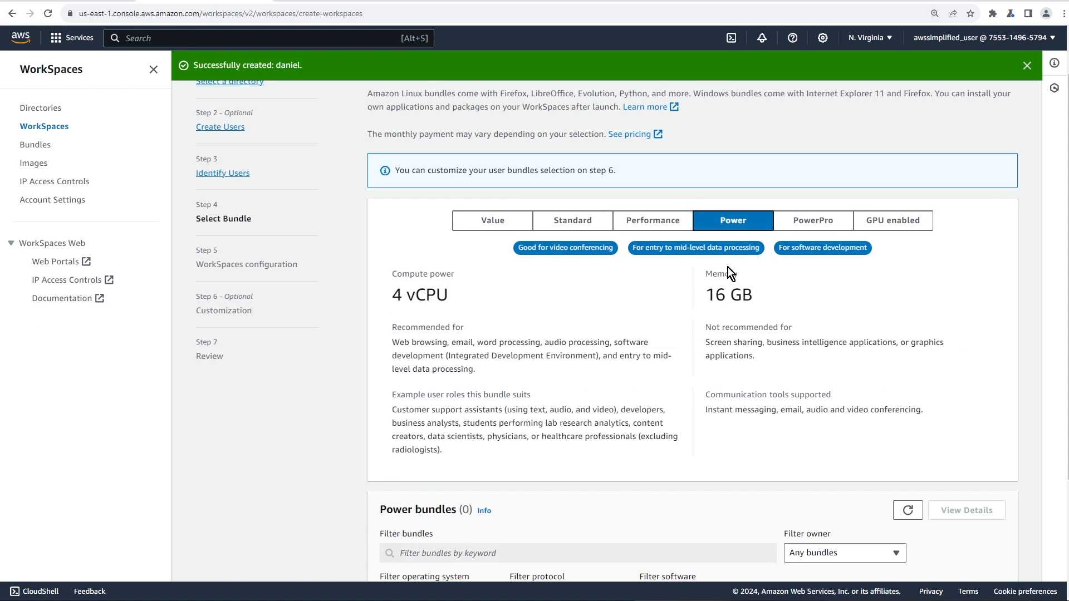
pyautogui.click(818, 220)
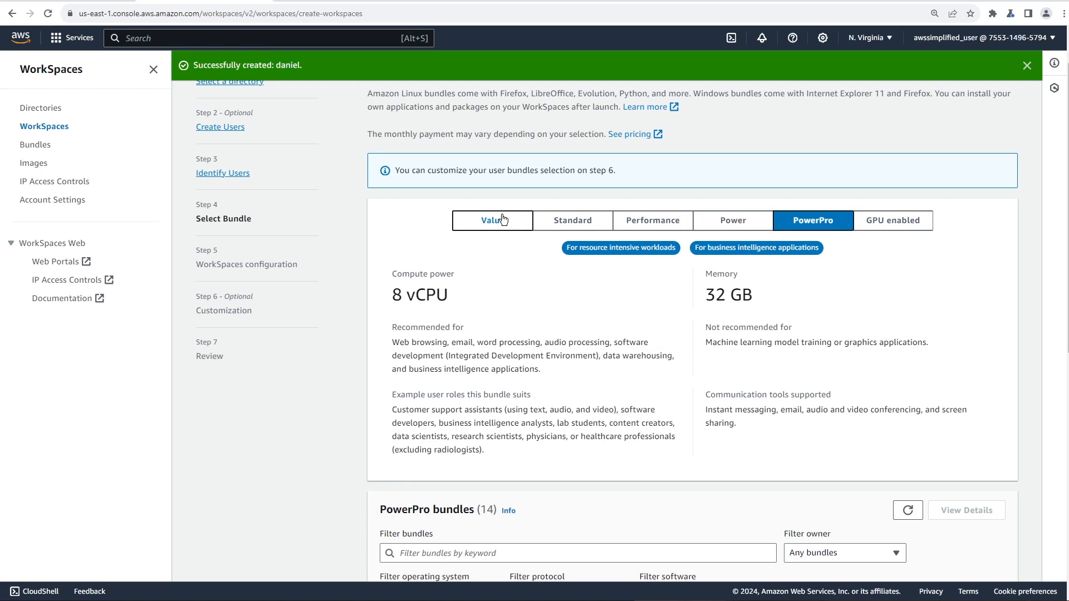
pyautogui.click(645, 222)
pyautogui.scroll(-4, 668, 373)
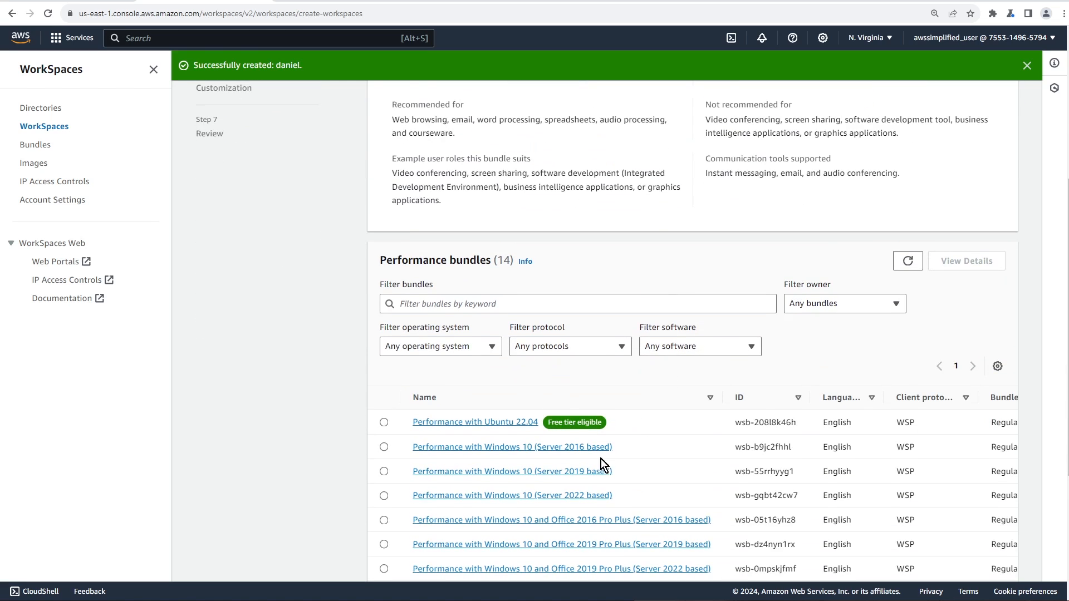
pyautogui.scroll(-2, 561, 443)
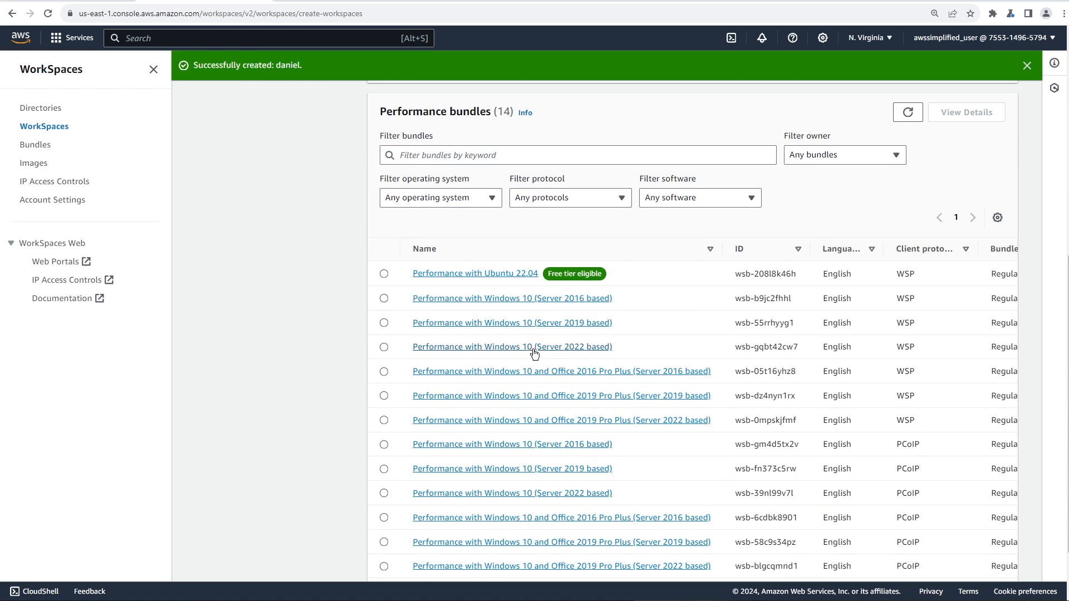
pyautogui.scroll(5, 604, 466)
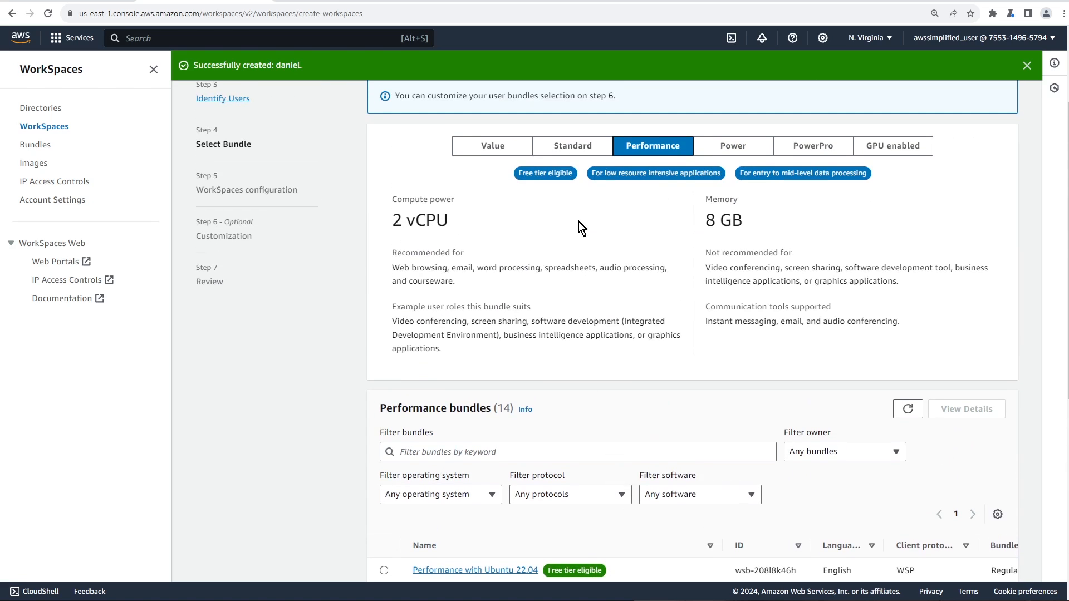
pyautogui.click(537, 146)
pyautogui.scroll(-2, 612, 373)
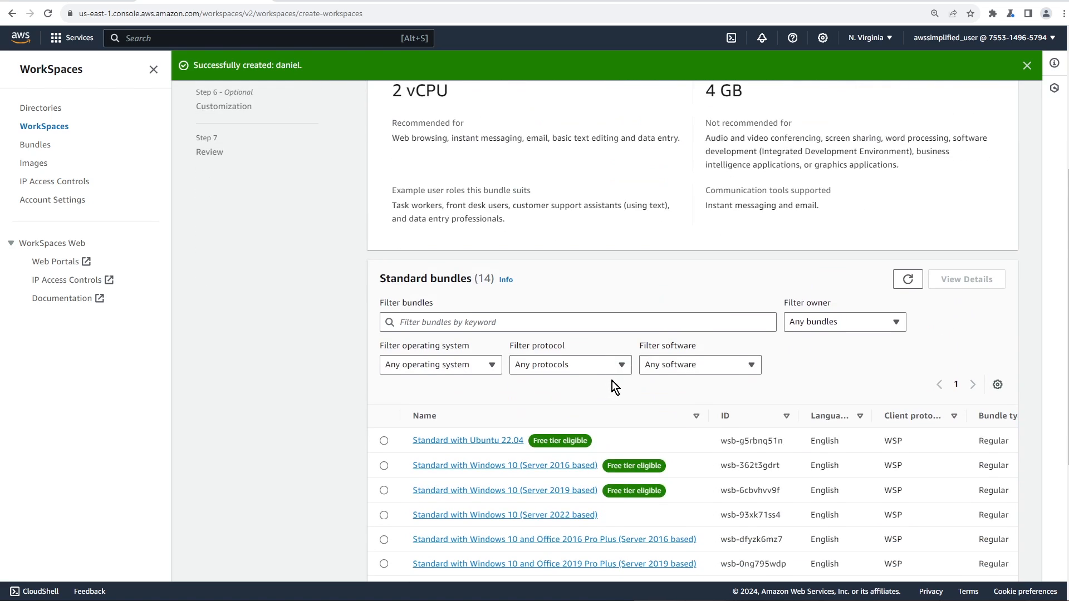
pyautogui.scroll(-1, 613, 382)
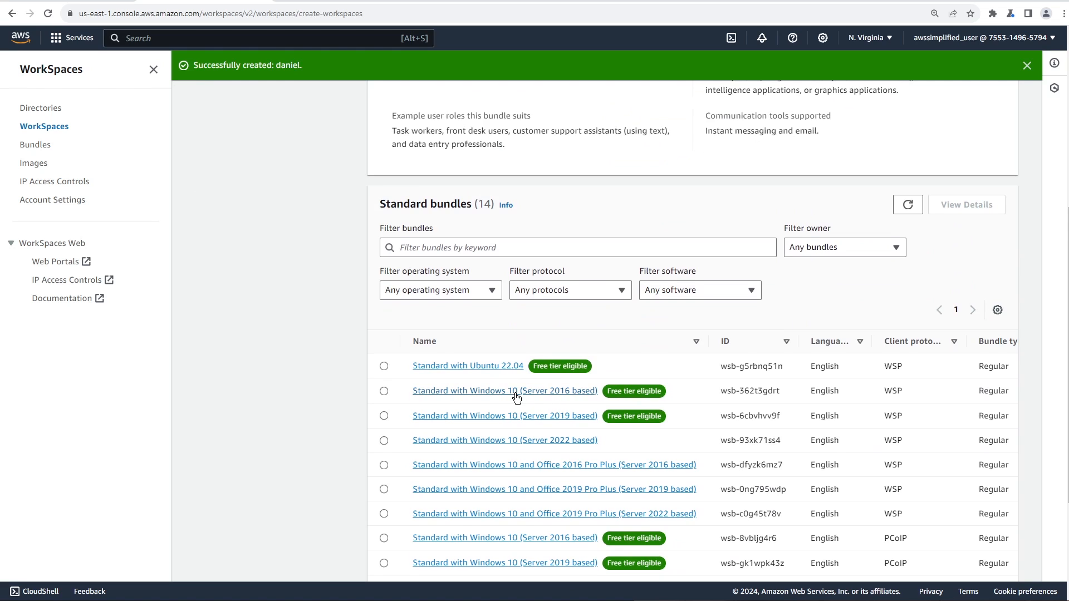
pyautogui.scroll(-1, 528, 406)
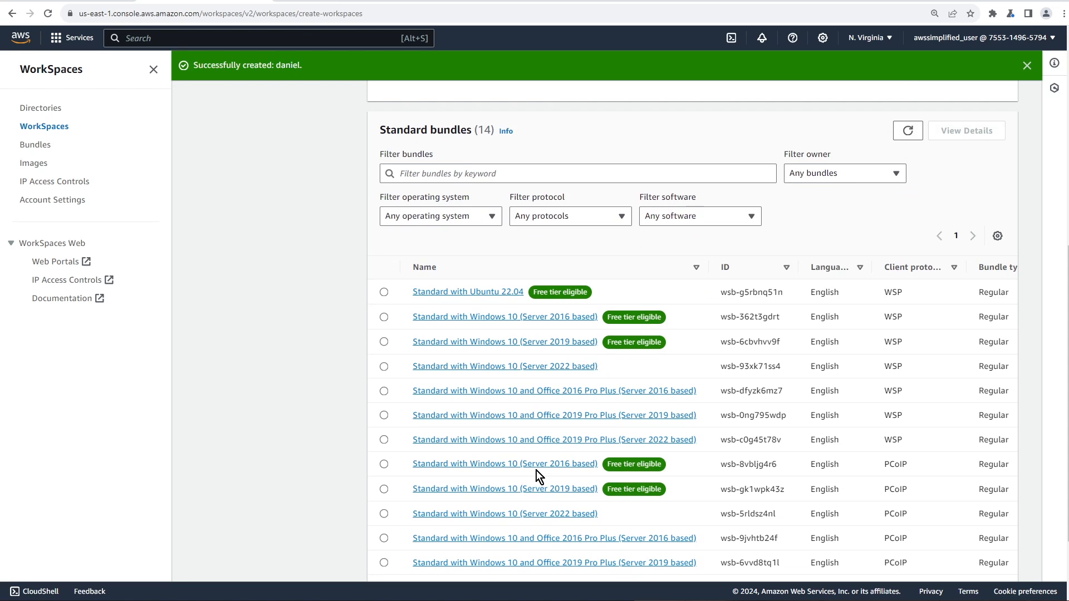
pyautogui.scroll(-1, 825, 495)
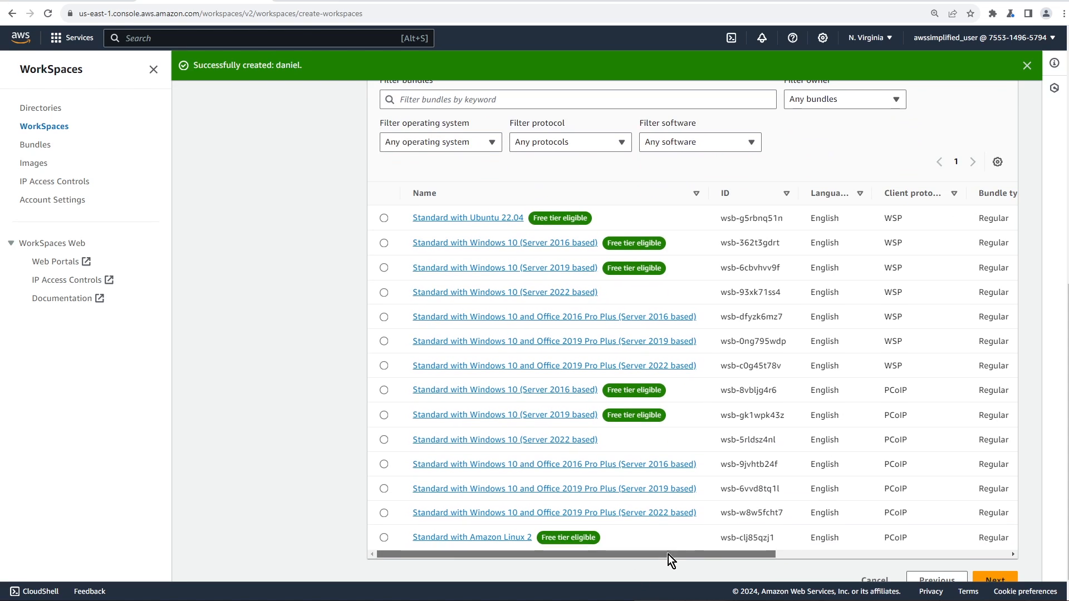
pyautogui.moveTo(668, 555); pyautogui.dragTo(920, 555)
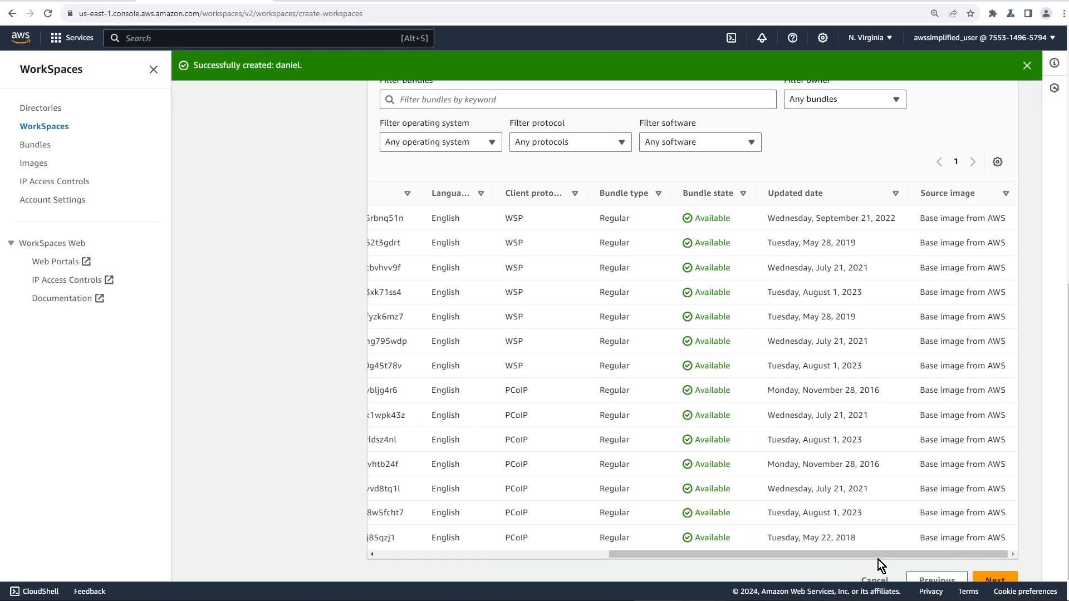
pyautogui.moveTo(882, 556); pyautogui.dragTo(556, 561)
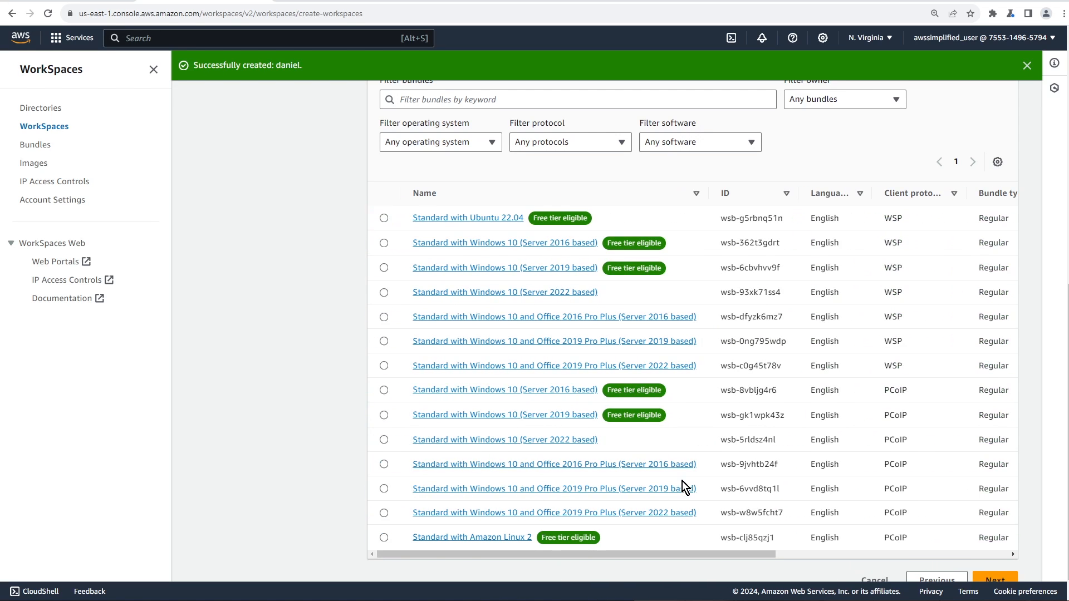
pyautogui.scroll(8, 666, 480)
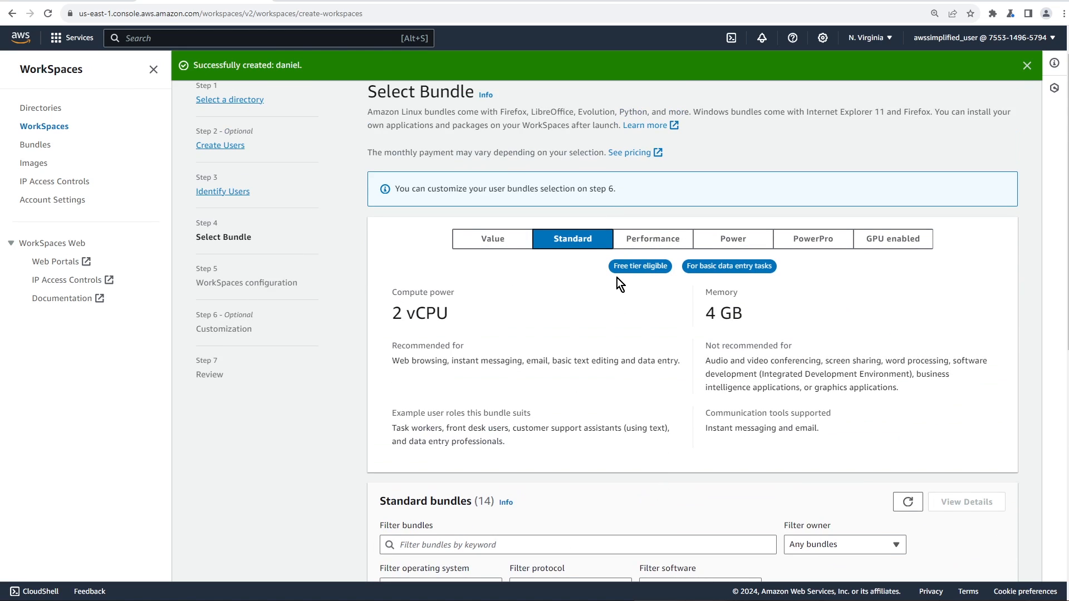
pyautogui.scroll(-4, 613, 345)
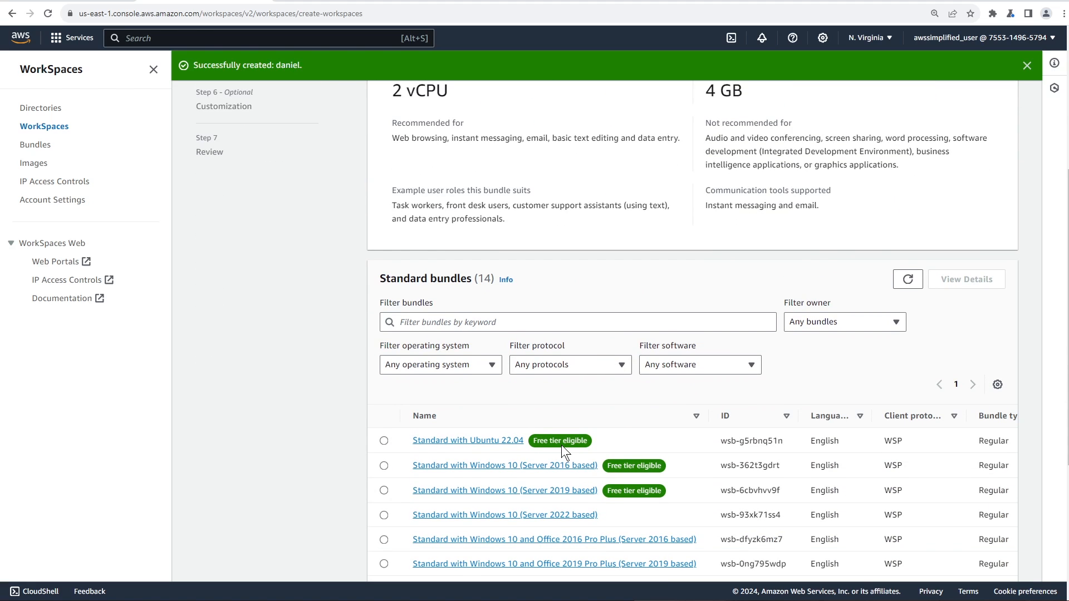
pyautogui.scroll(3, 612, 328)
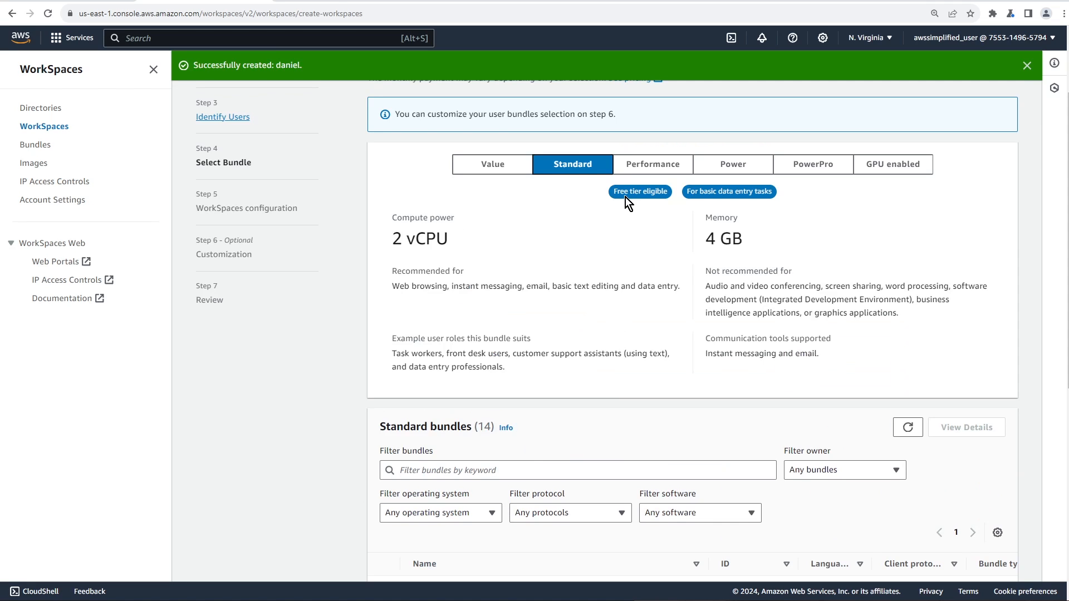
# Select the Performance PCoIP bundle 'Windows 10 and Office 2019 Pro Plus (Server 2022 based)'
pyautogui.click(646, 169)
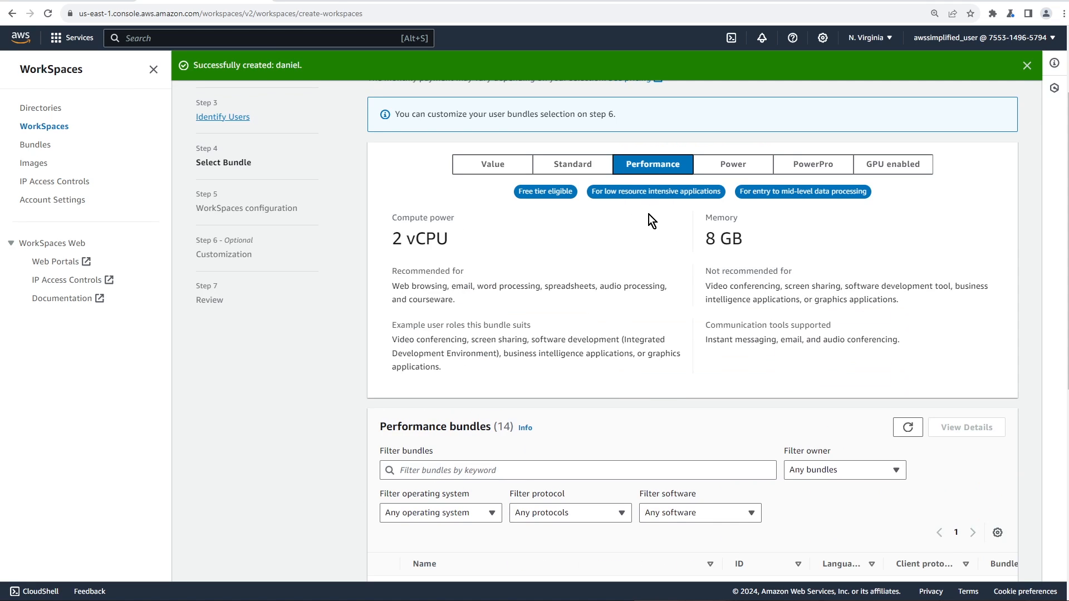
pyautogui.scroll(-5, 651, 393)
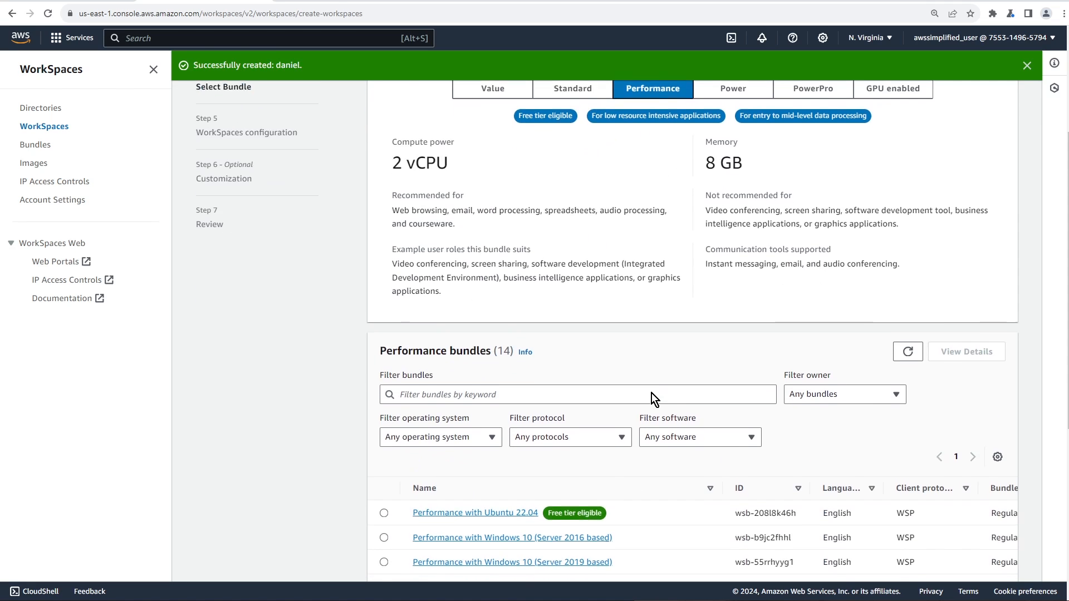
pyautogui.scroll(-2, 652, 395)
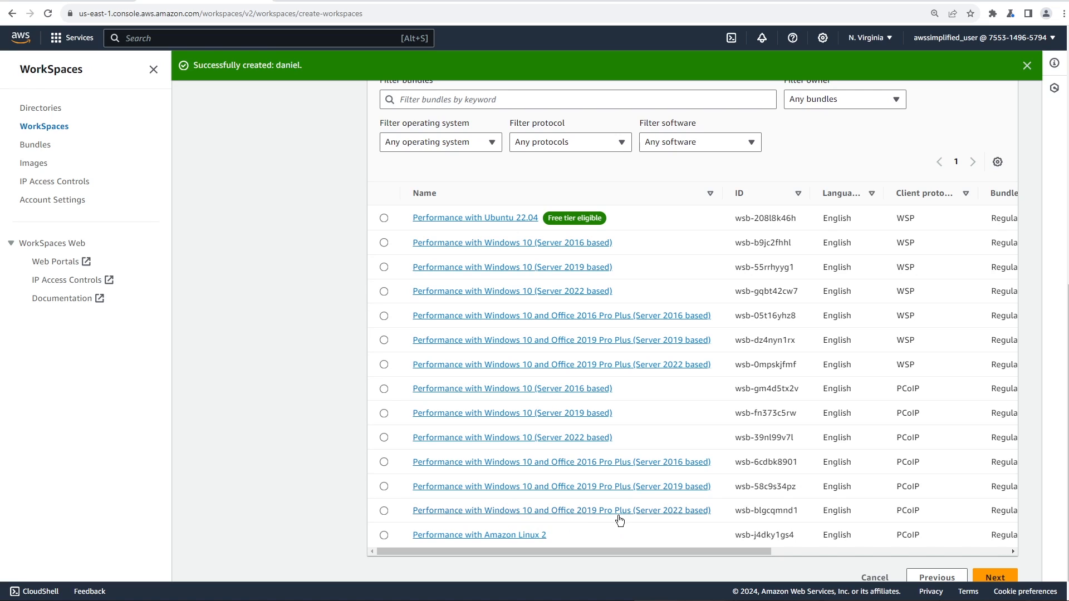
pyautogui.click(384, 510)
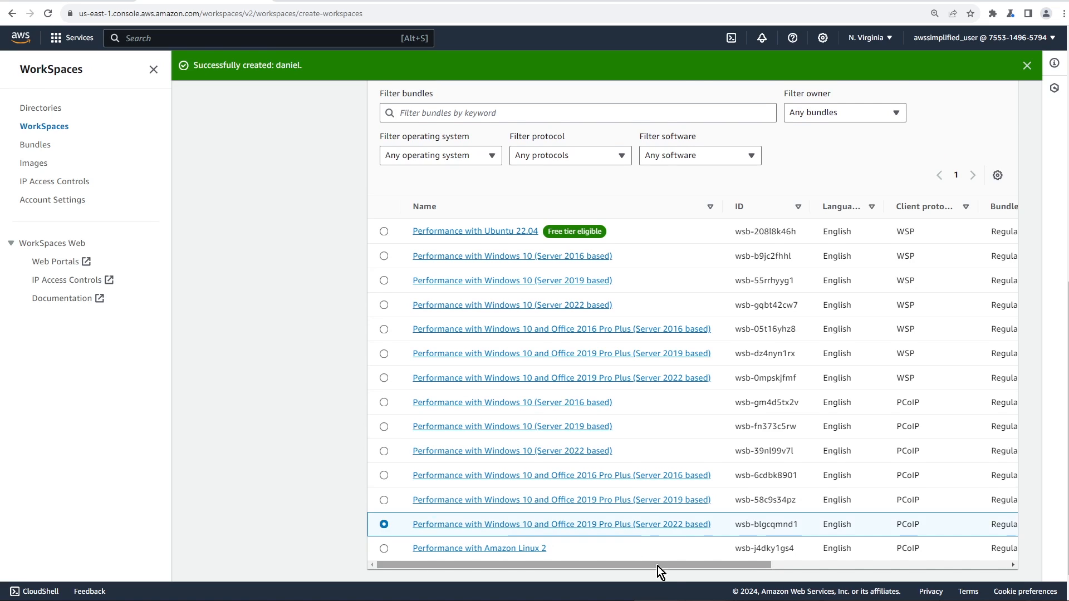
pyautogui.scroll(-1, 670, 563)
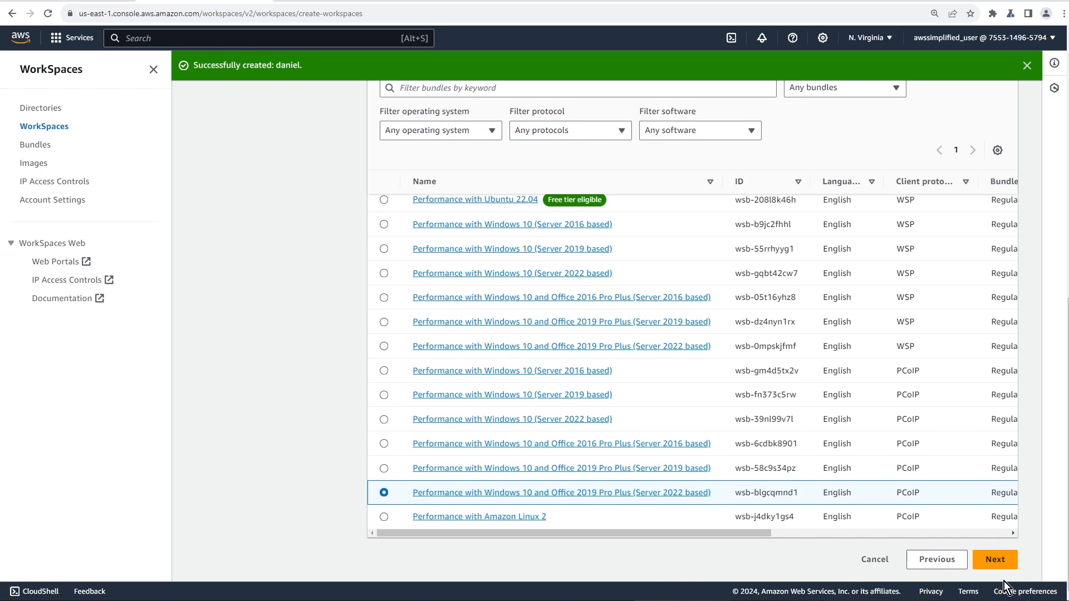
# On WorkSpaces configuration, browse the AutoStop time options and keep it at 1 hour
pyautogui.click(994, 560)
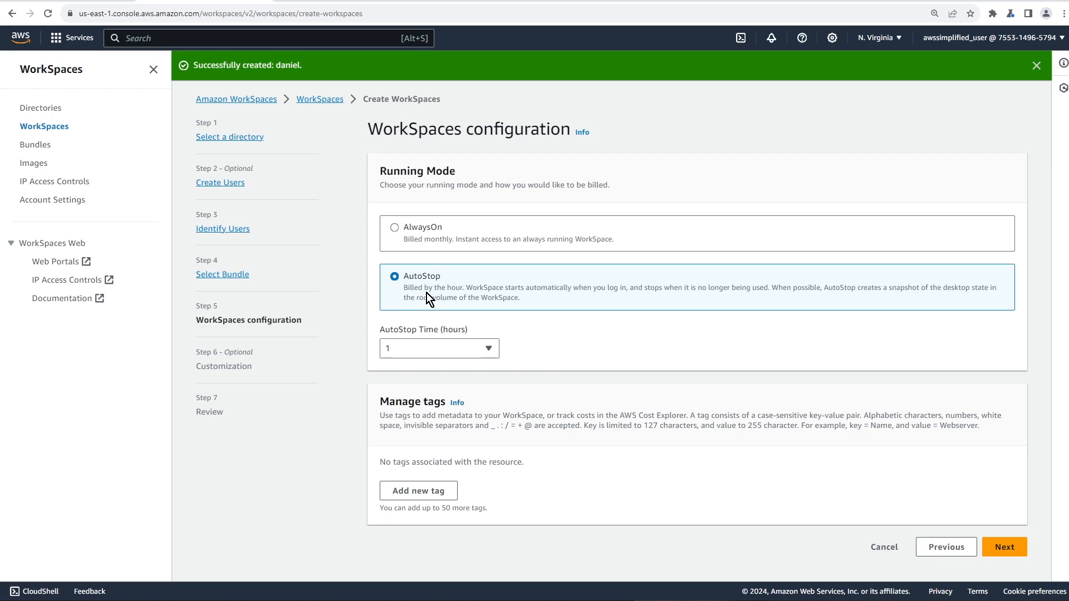
pyautogui.click(396, 348)
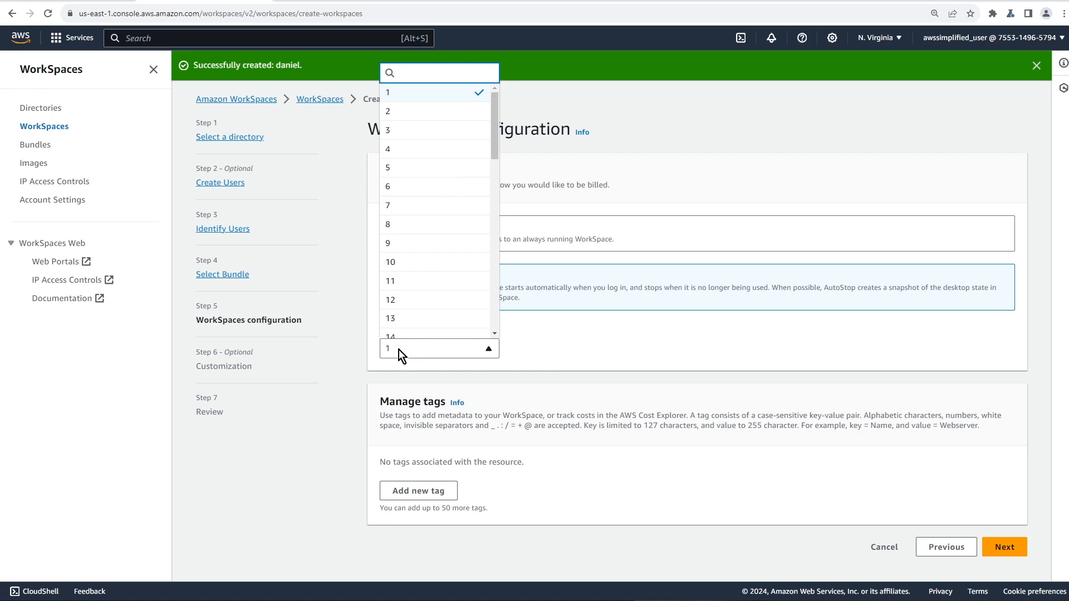
pyautogui.scroll(-4, 431, 267)
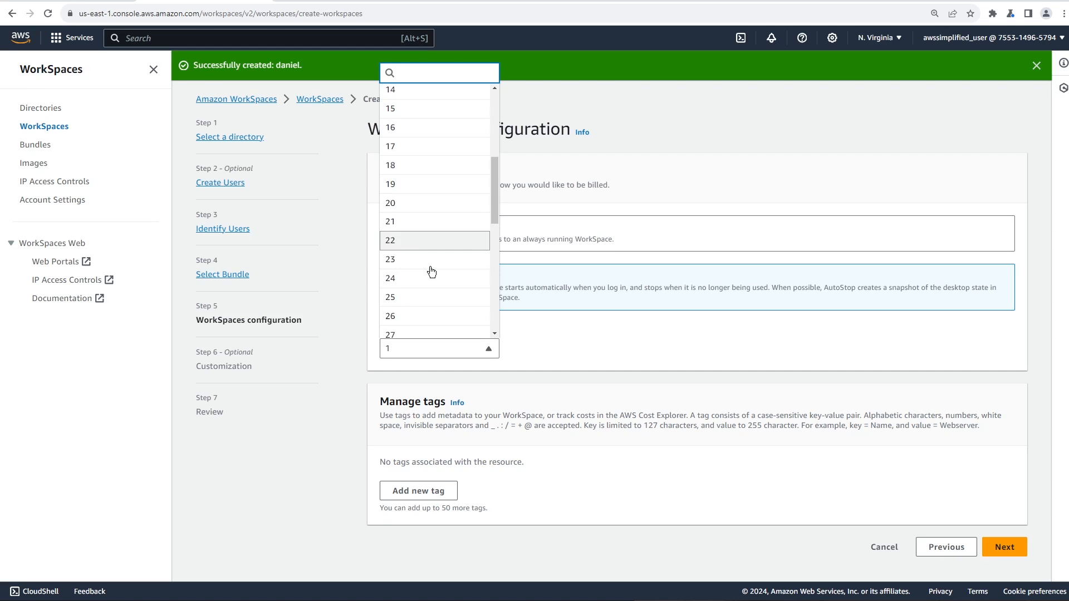
pyautogui.scroll(-8, 440, 309)
pyautogui.click(563, 365)
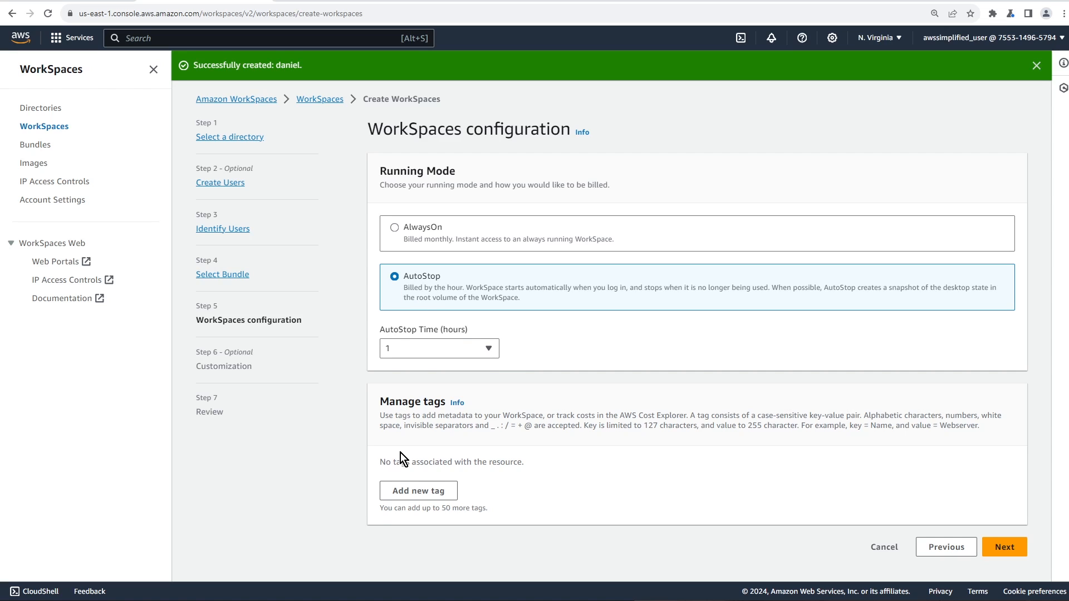
# In Customization, choose the 80 GB root and 10 GB user volume sizes
pyautogui.click(1009, 552)
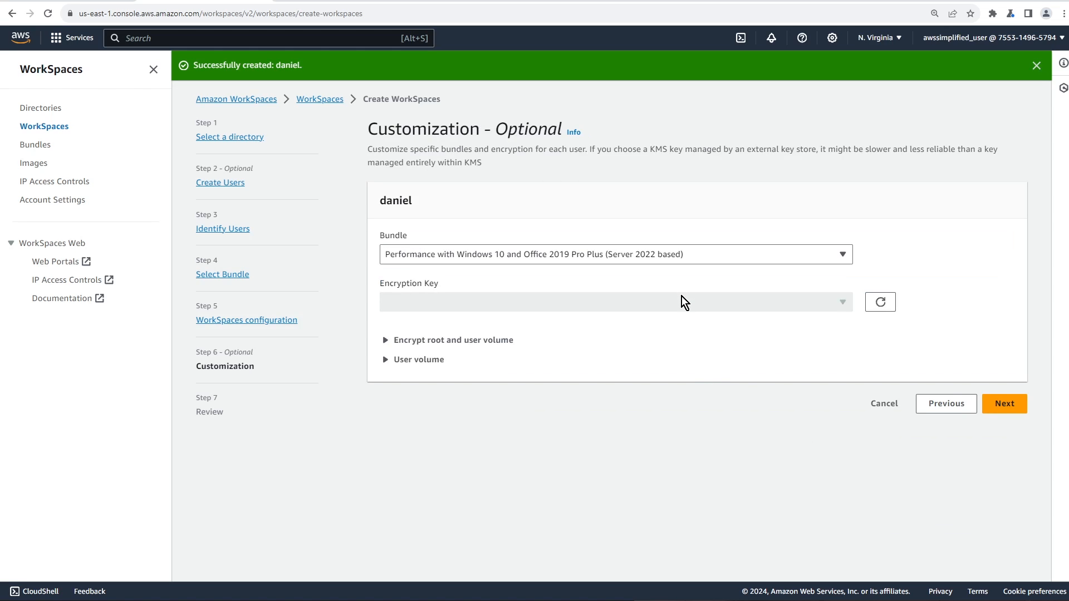
pyautogui.click(415, 341)
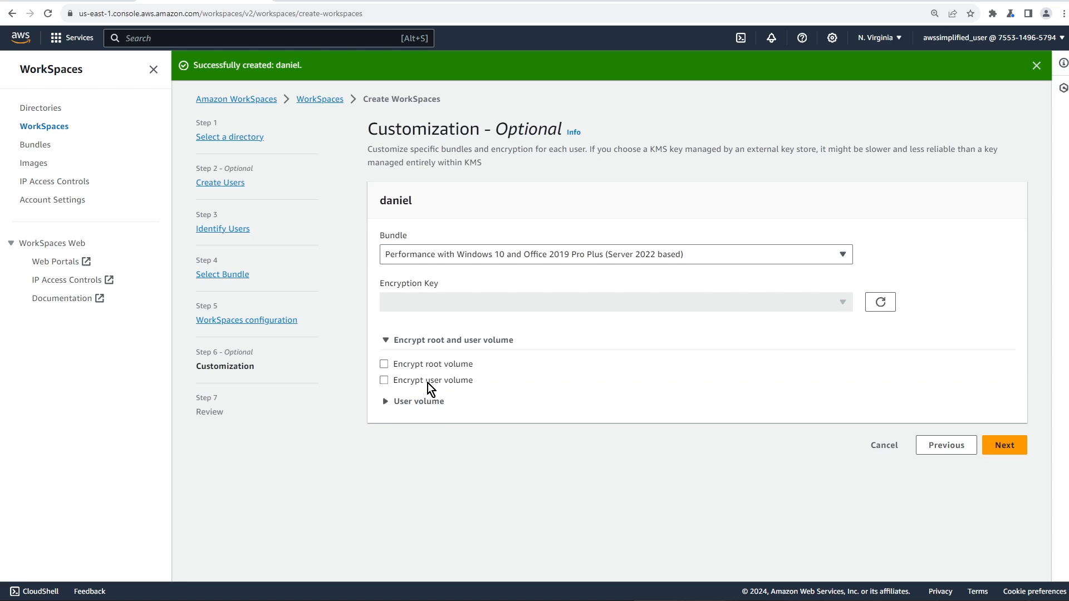
pyautogui.click(451, 341)
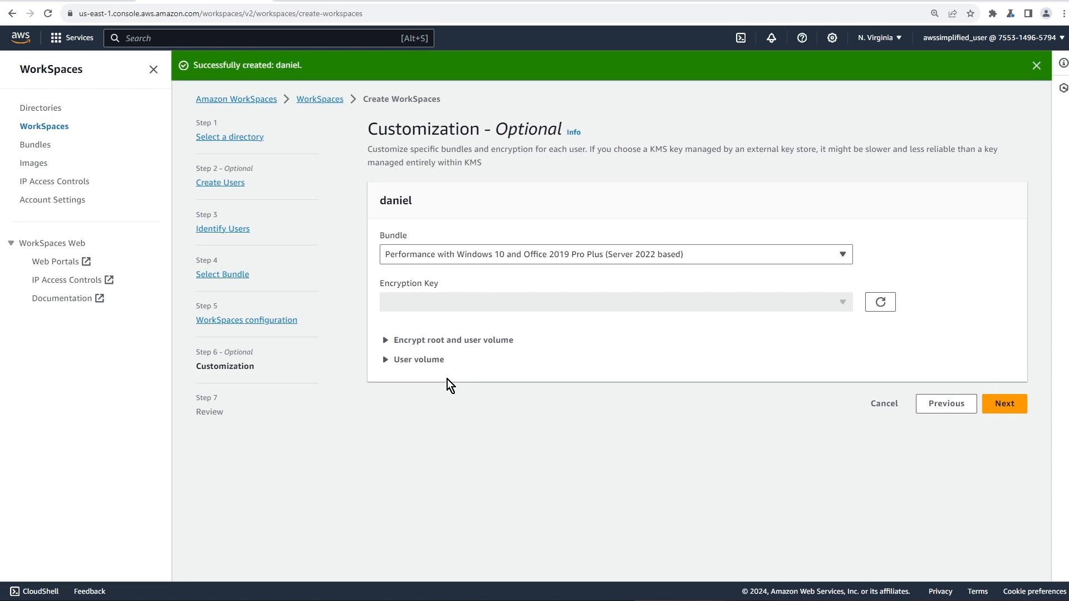
pyautogui.click(434, 362)
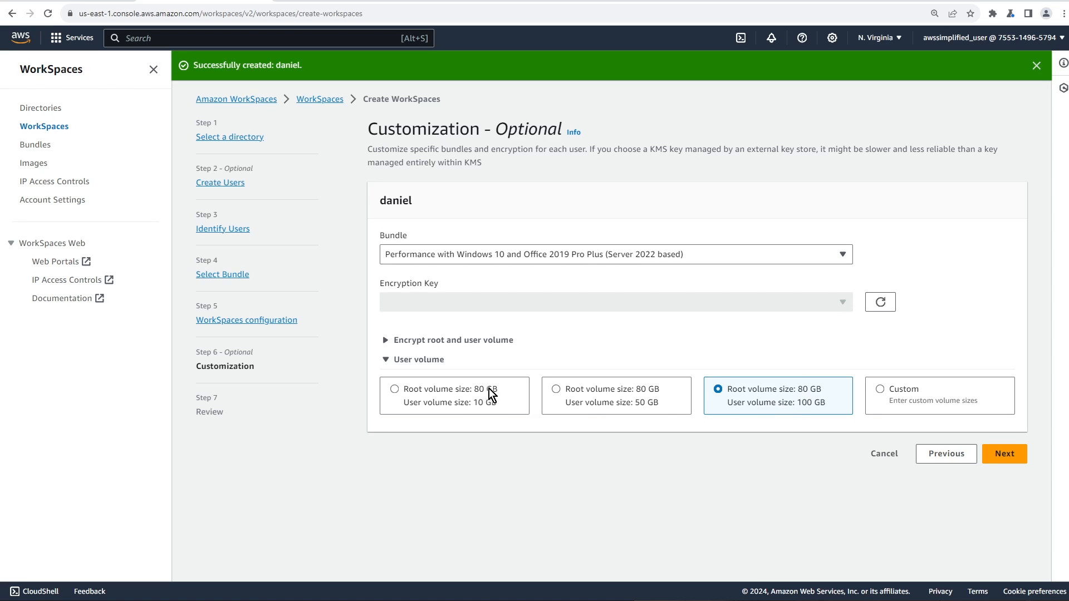
pyautogui.click(398, 392)
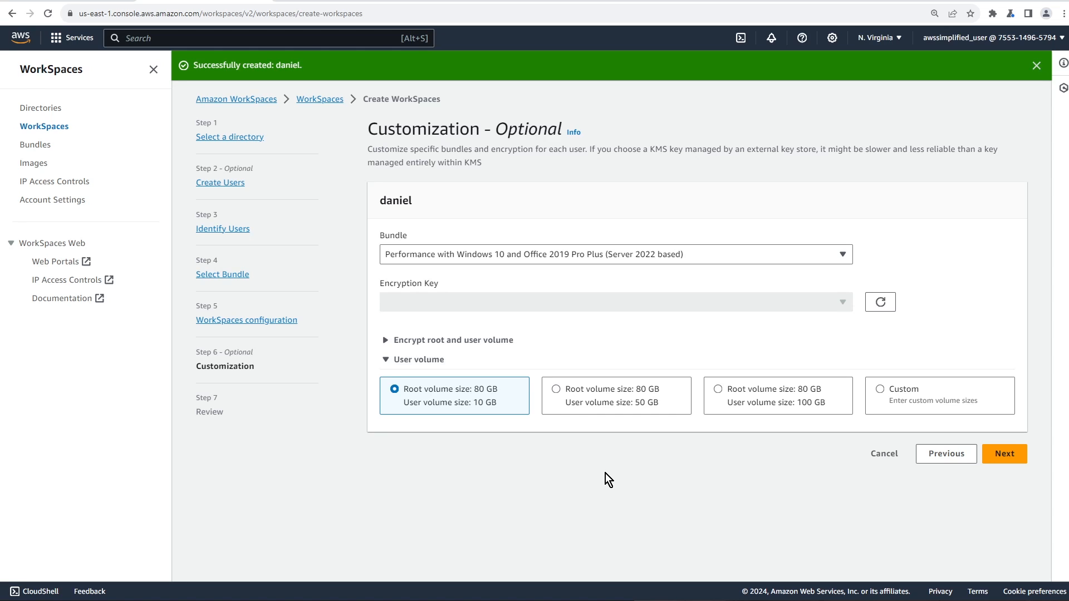
# Review the WorkSpace settings summary and create the WorkSpace
pyautogui.click(1004, 454)
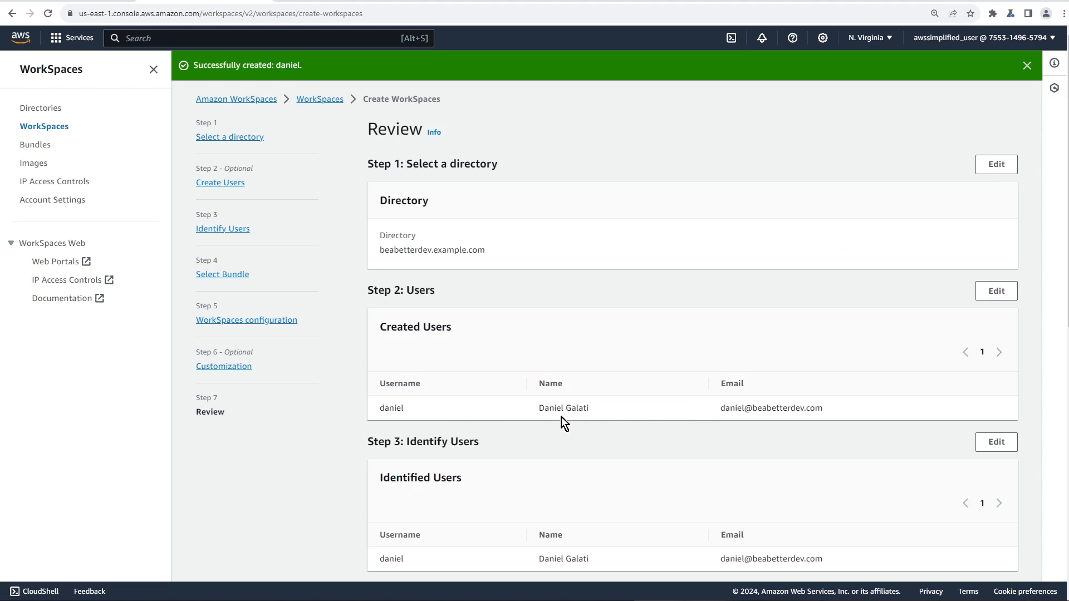
pyautogui.scroll(-3, 700, 422)
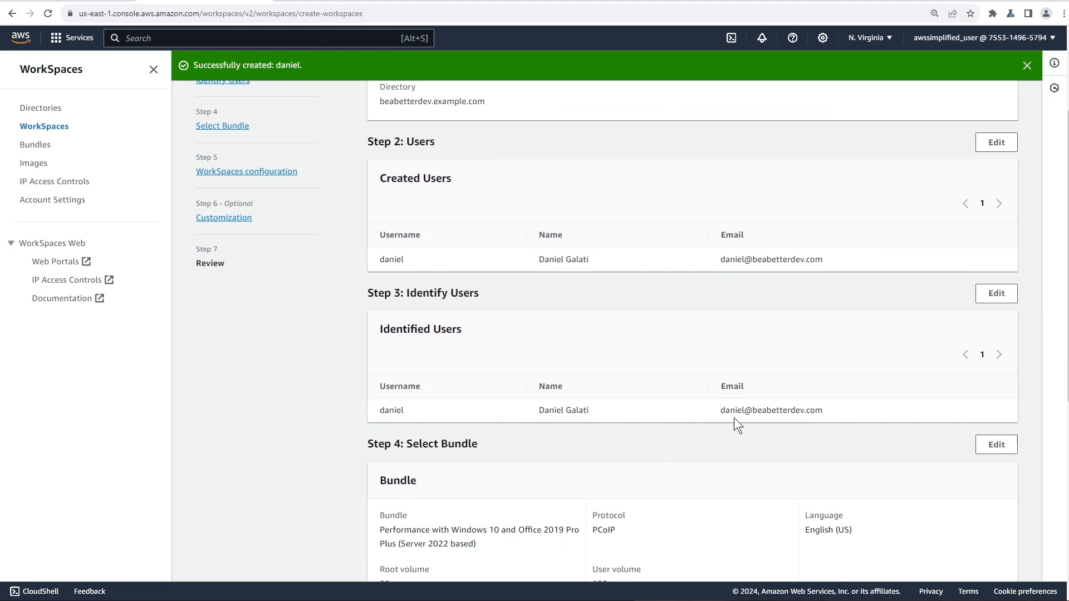
pyautogui.scroll(-3, 779, 446)
pyautogui.scroll(-2, 636, 335)
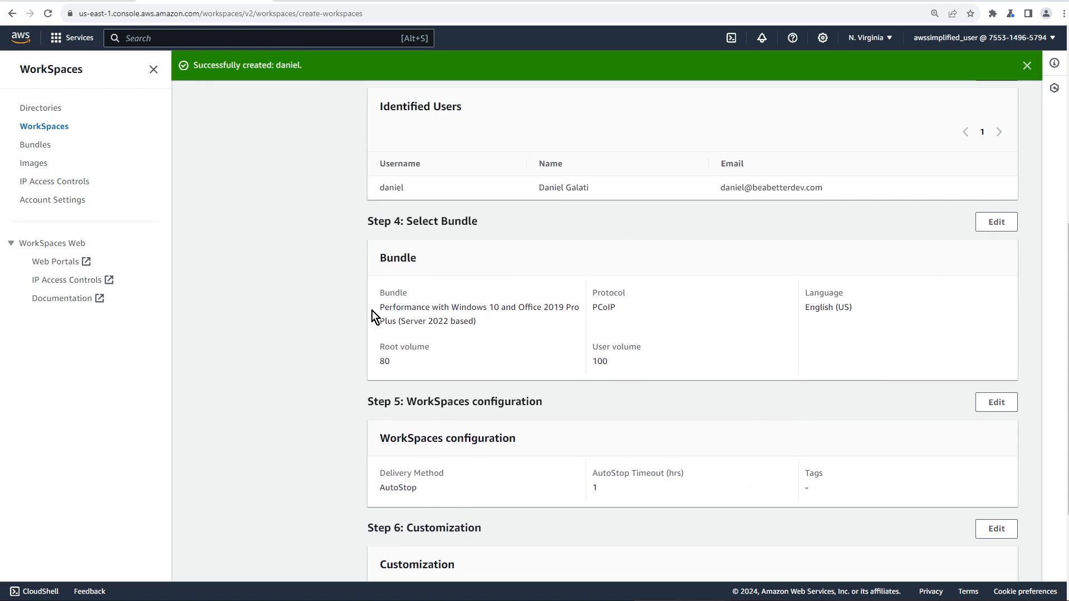
pyautogui.moveTo(372, 311); pyautogui.dragTo(510, 324)
pyautogui.click(500, 324)
pyautogui.scroll(-1, 686, 422)
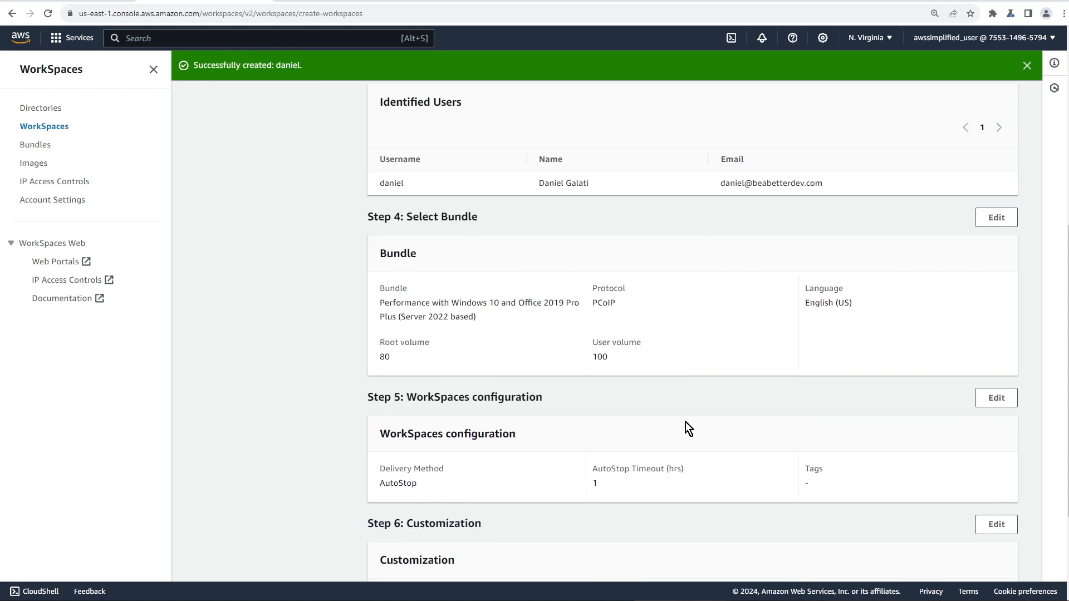
pyautogui.scroll(-3, 686, 422)
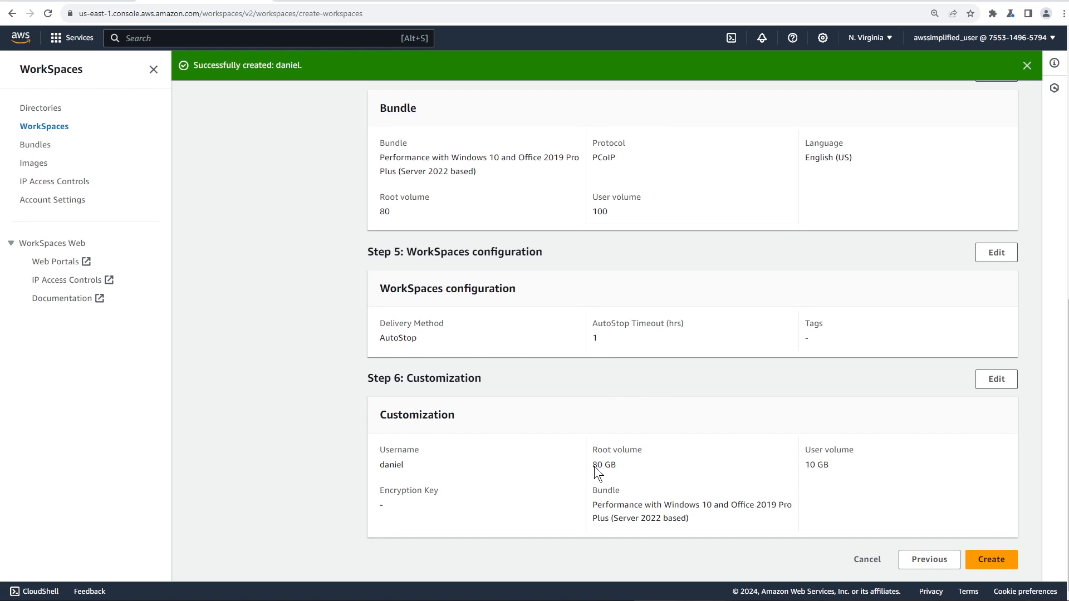
pyautogui.click(986, 559)
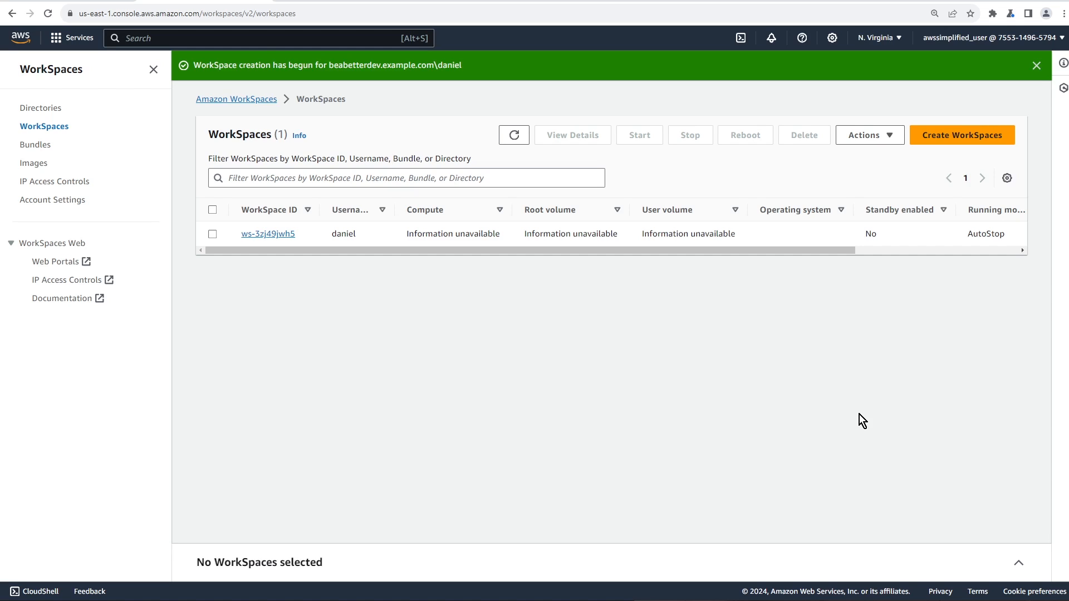
# Refresh the WorkSpaces list and watch ws-3zj49jwh5's Status column go from Pending to Available
pyautogui.click(514, 135)
pyautogui.moveTo(829, 245); pyautogui.dragTo(1028, 266)
pyautogui.click(830, 241)
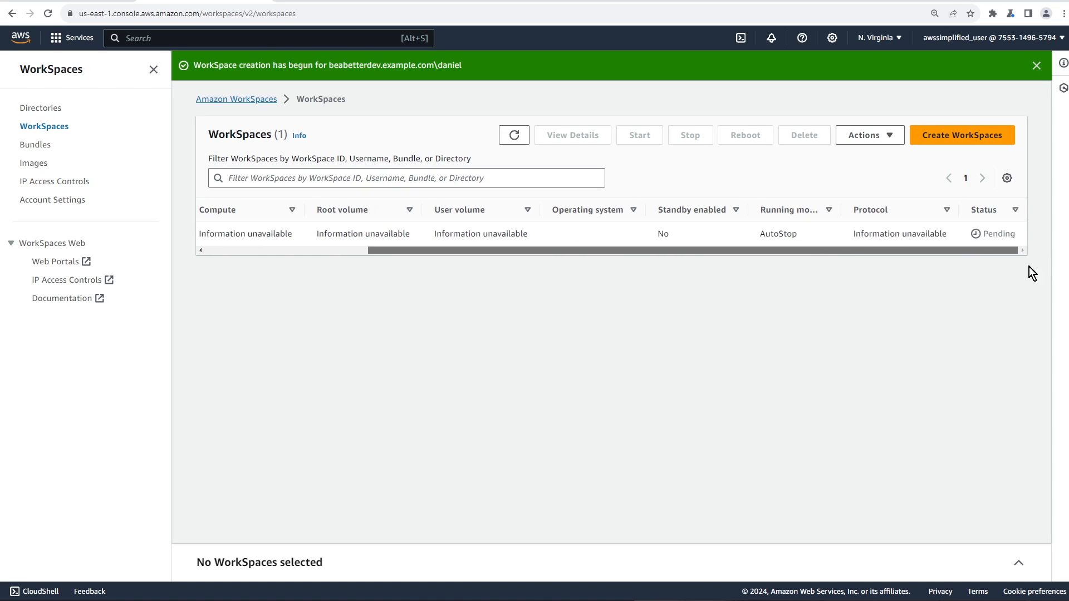
pyautogui.doubleClick(1001, 235)
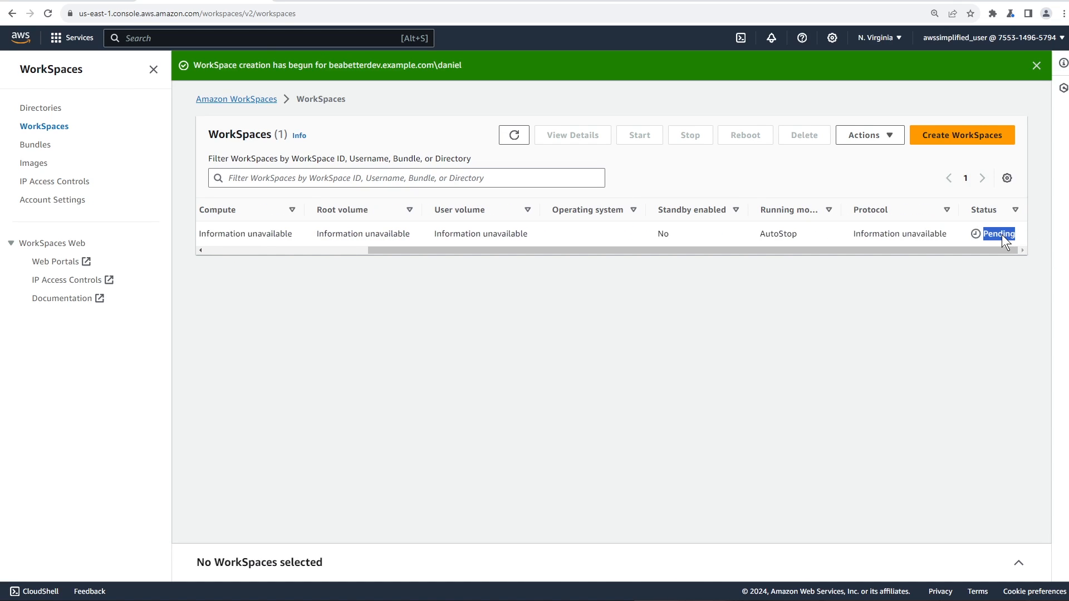
pyautogui.click(985, 288)
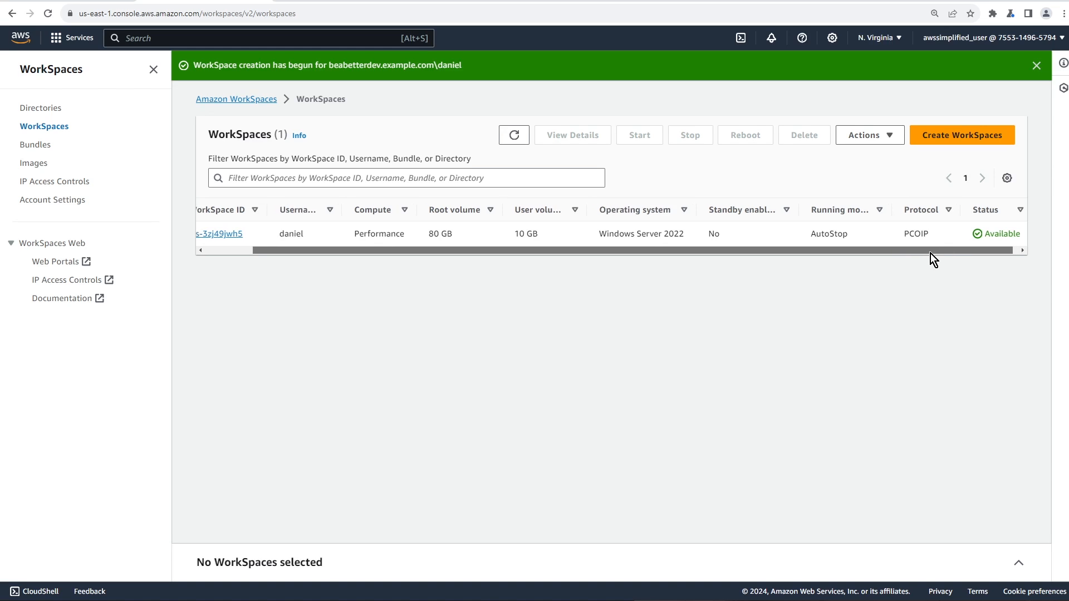
pyautogui.moveTo(930, 253); pyautogui.dragTo(864, 258)
pyautogui.click(213, 234)
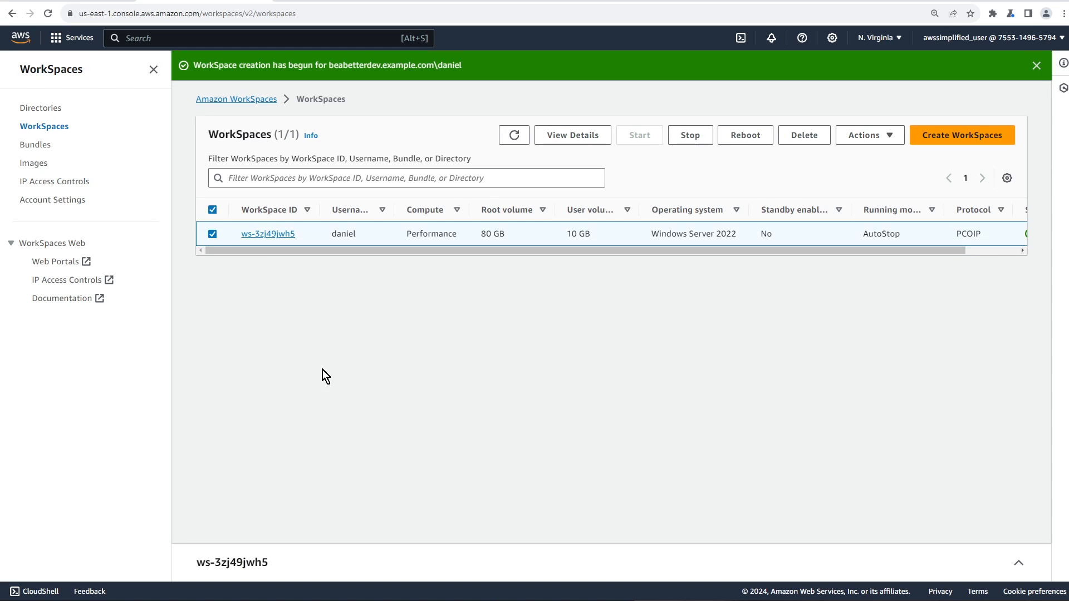
pyautogui.click(289, 560)
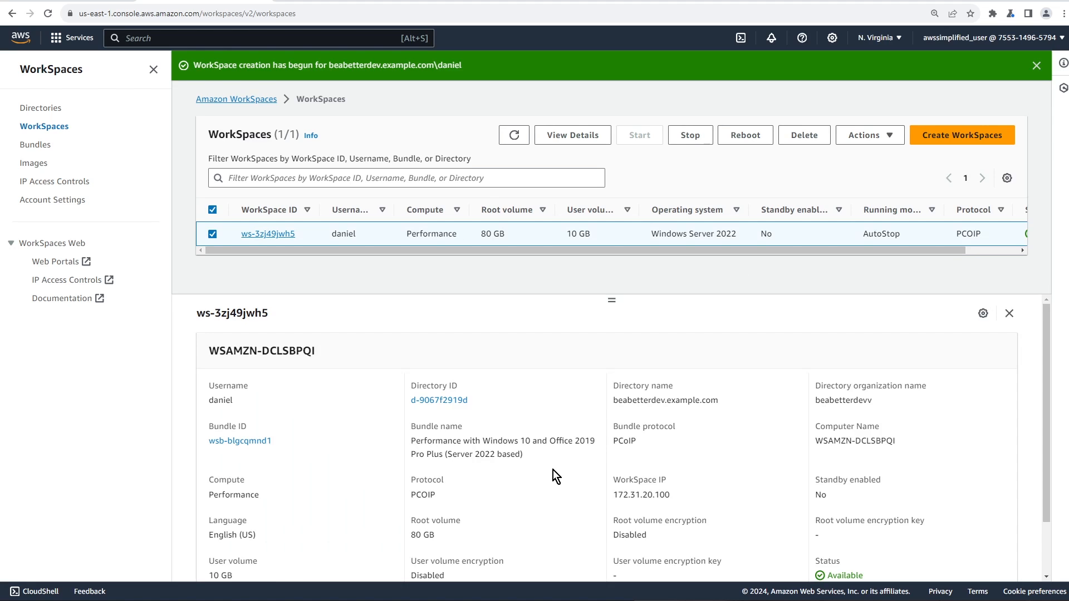
pyautogui.scroll(-1, 551, 471)
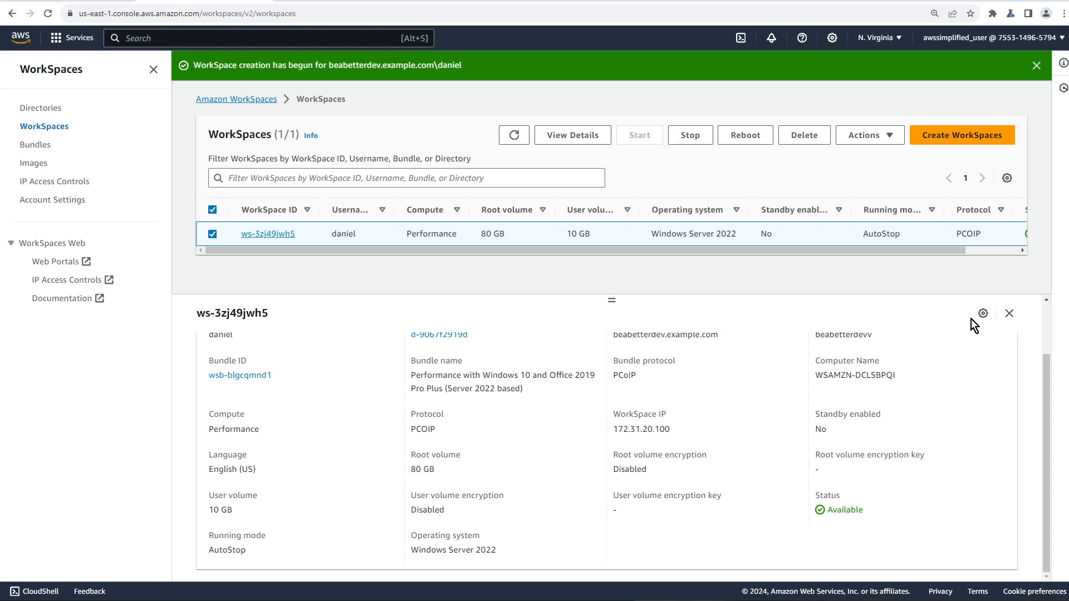
pyautogui.click(1010, 314)
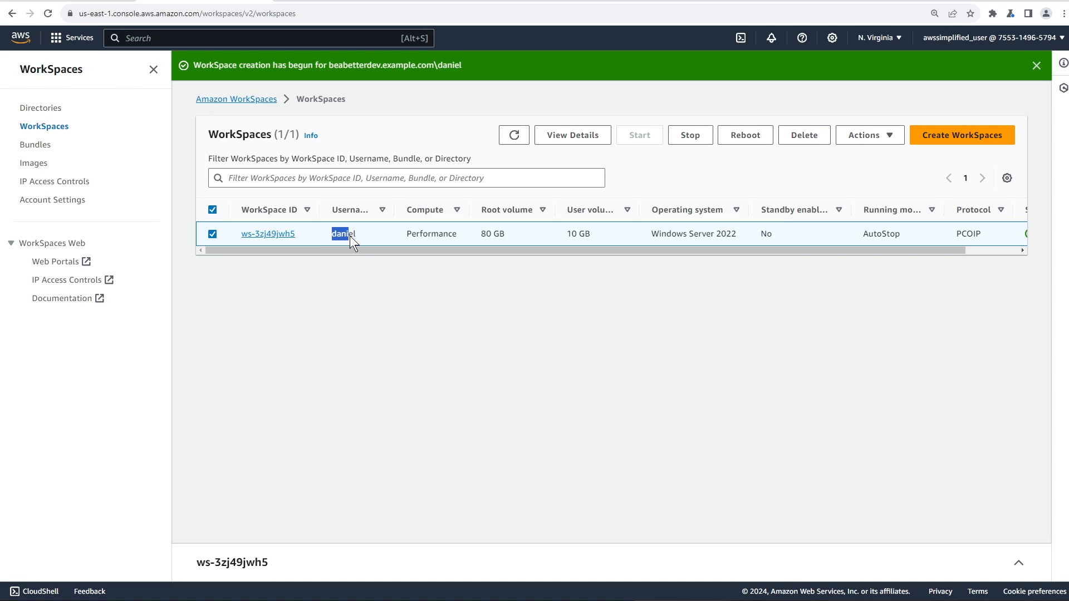
pyautogui.moveTo(349, 235); pyautogui.dragTo(359, 236)
pyautogui.click(441, 269)
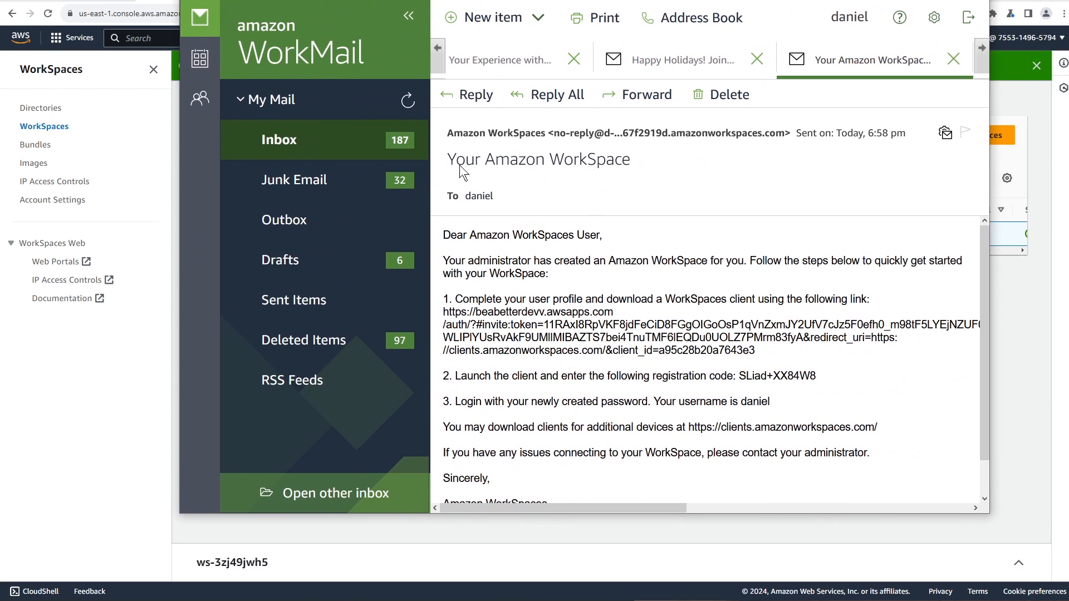
# Select the full invitation link in the 'Your Amazon WorkSpace' email
pyautogui.moveTo(456, 162); pyautogui.dragTo(630, 161)
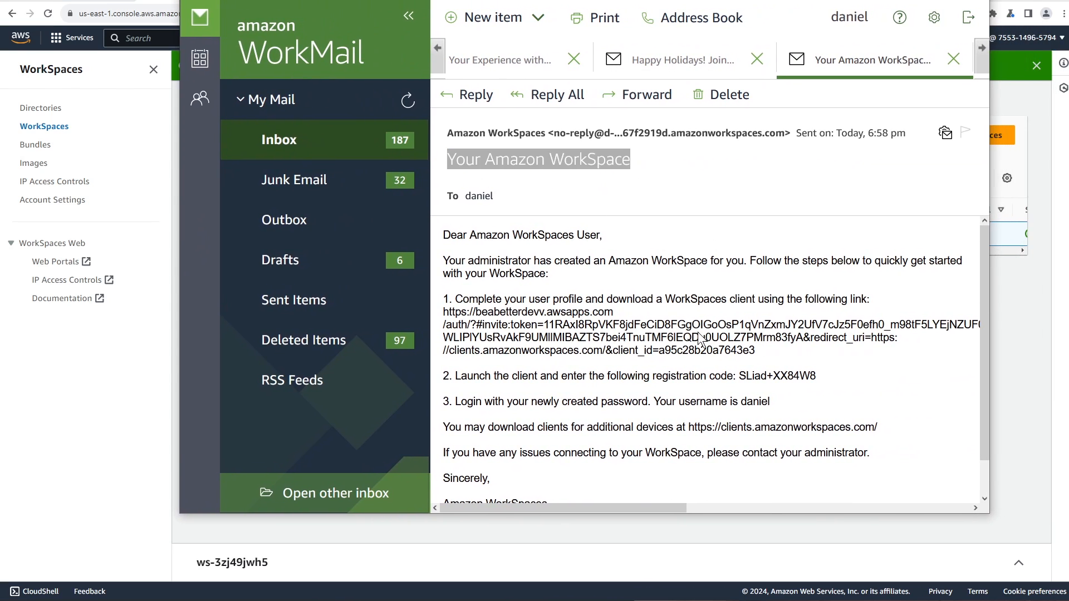
pyautogui.scroll(-1, 559, 363)
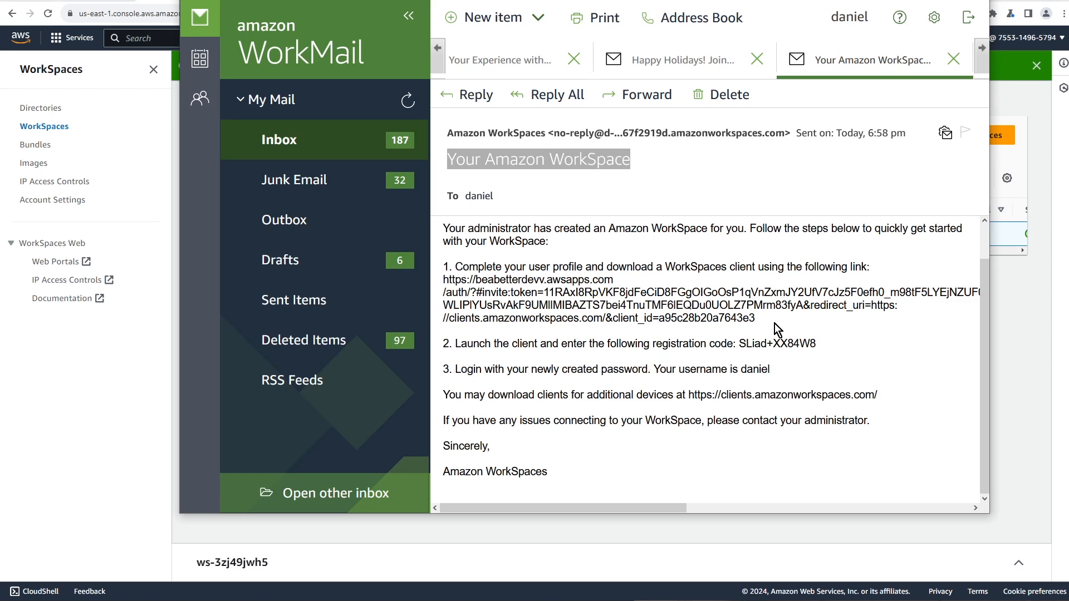
pyautogui.moveTo(757, 319); pyautogui.dragTo(439, 282)
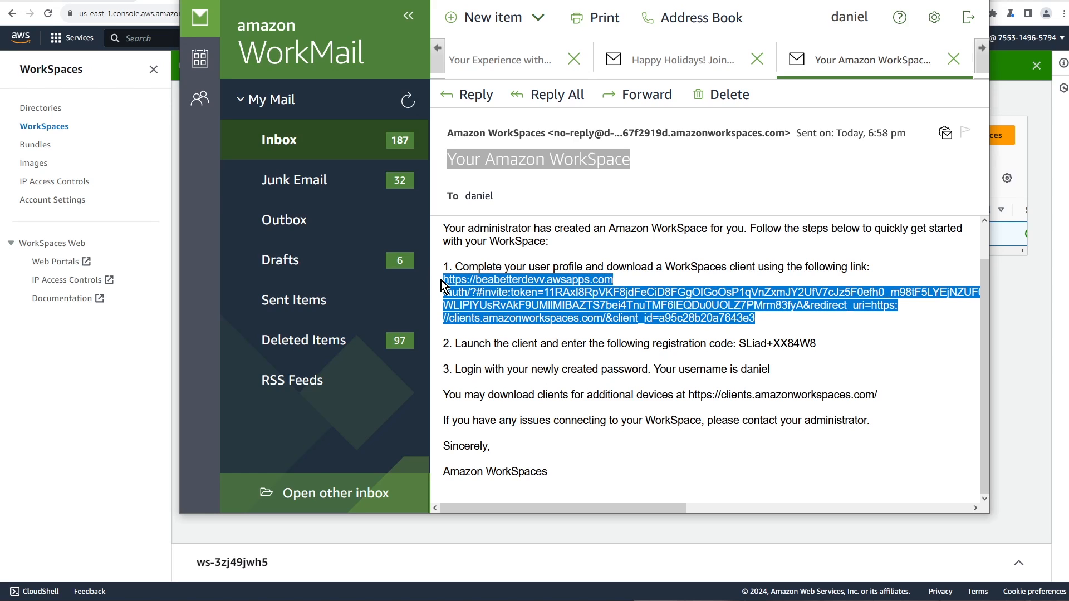
# Open the copied invitation link in a new browser tab
pyautogui.hotkey('ctrl', 't')
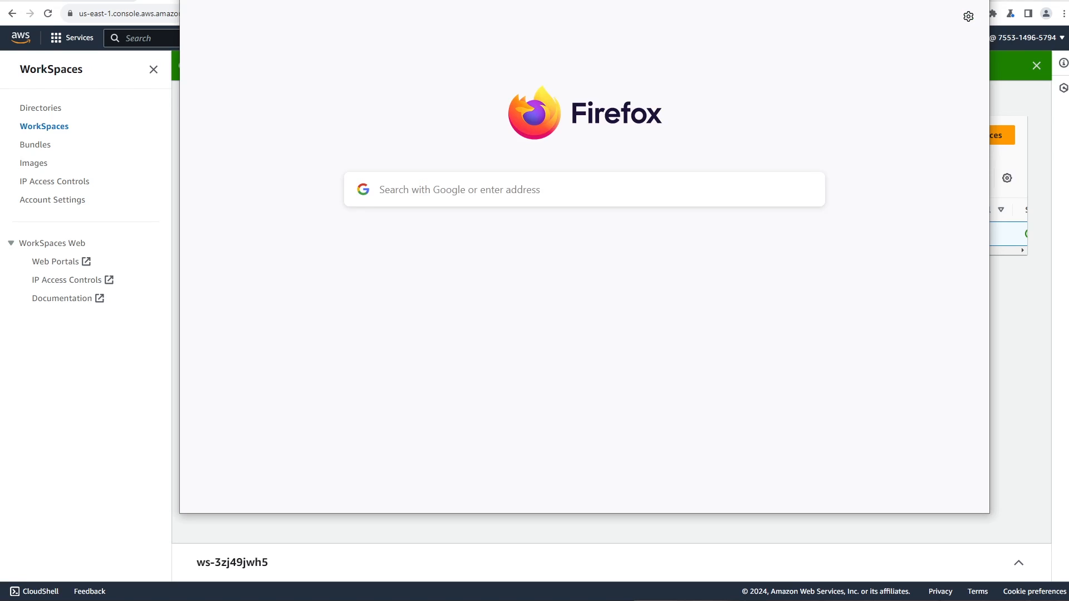
pyautogui.hotkey('ctrl', 'v')
pyautogui.press('Return')
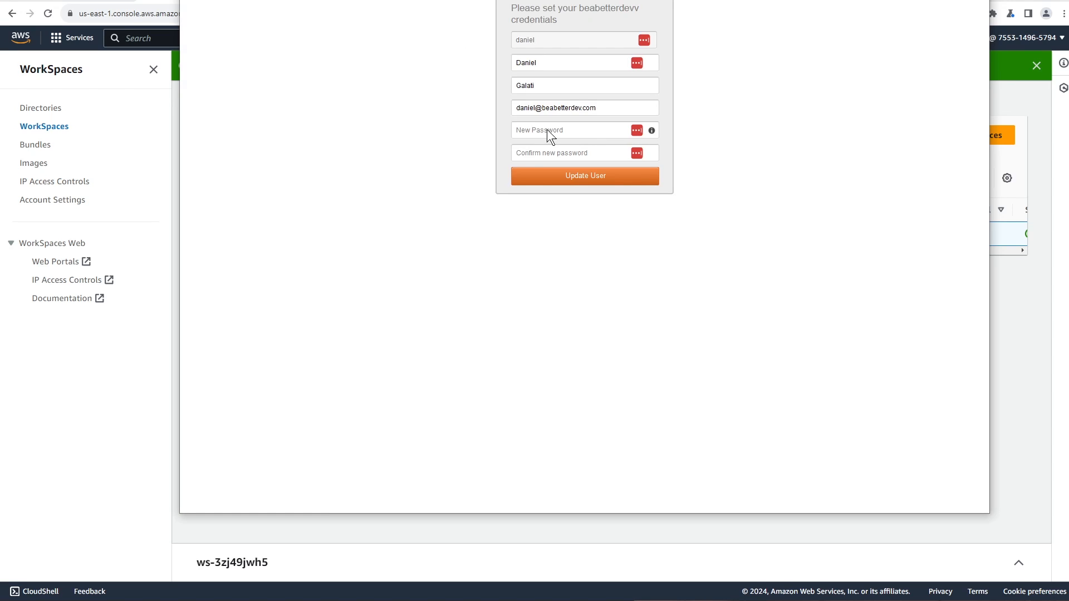
# Enter and confirm the user's new password, then save it with Update User
pyautogui.click(561, 127)
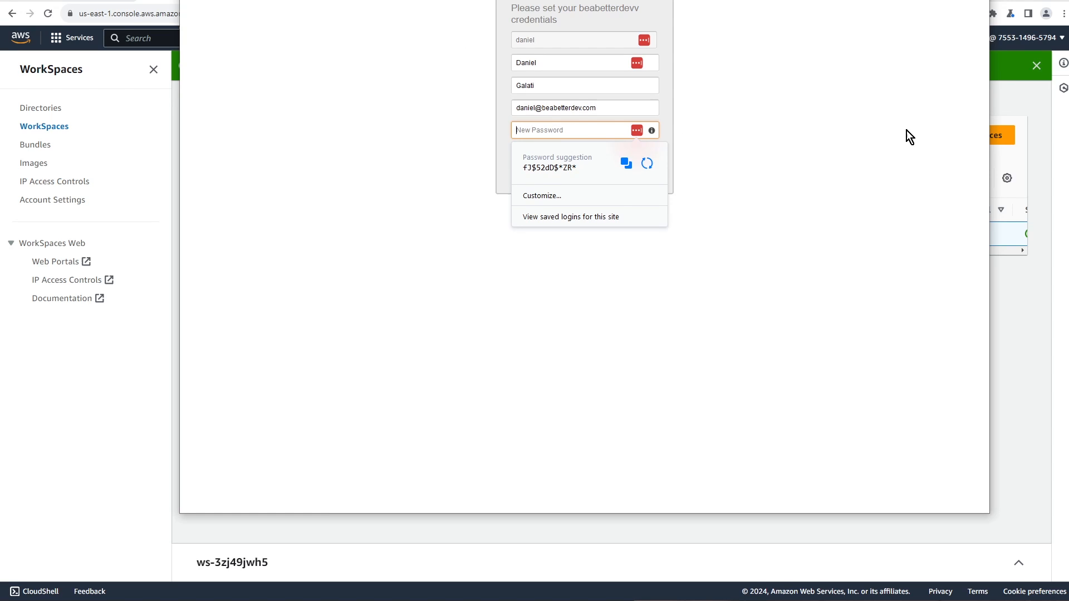
pyautogui.write('••••••••••')
pyautogui.click(554, 153)
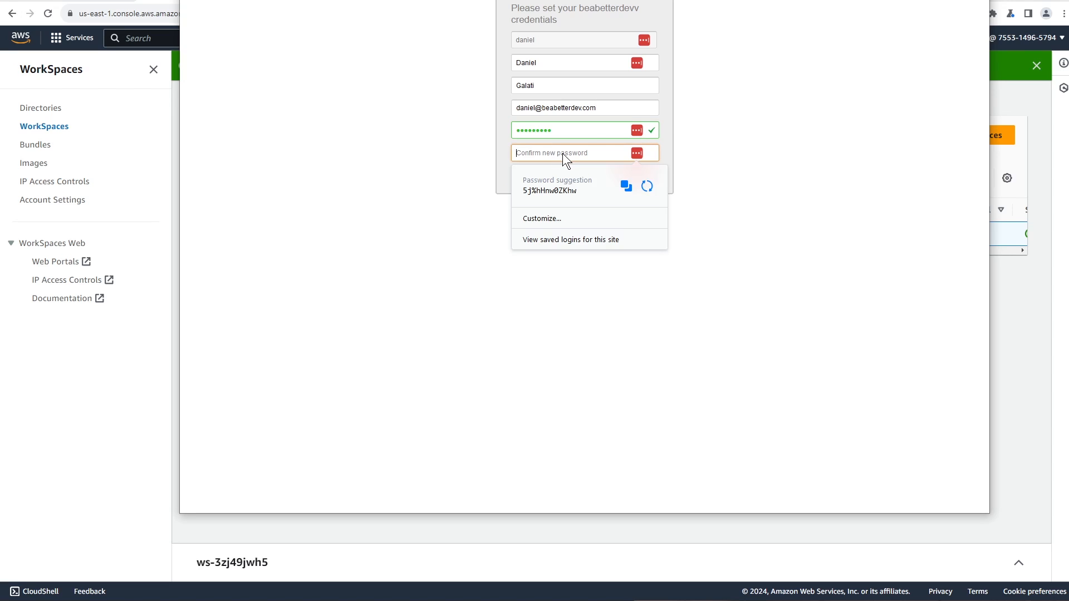
pyautogui.write('•••••••••')
pyautogui.click(627, 158)
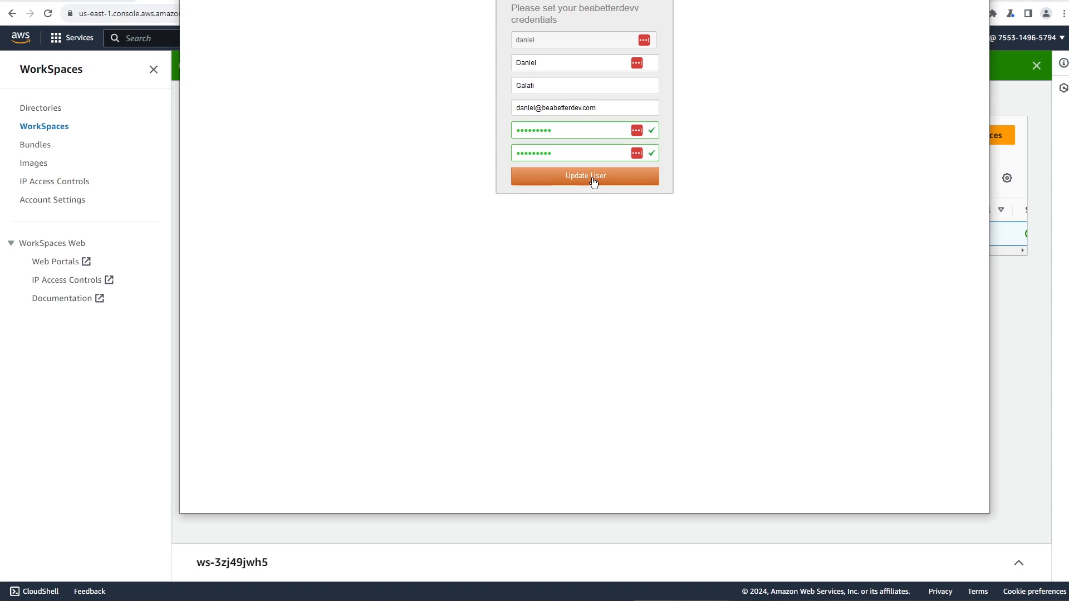
pyautogui.click(593, 178)
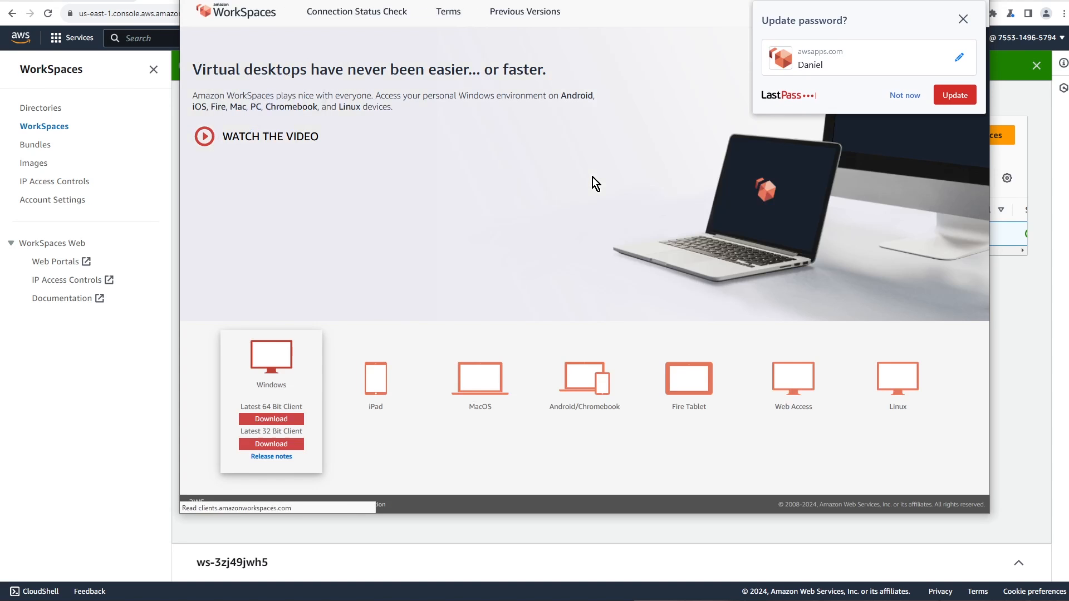
# Dismiss the LastPass update prompt and launch the Windows WorkSpaces client from the download page
pyautogui.click(963, 19)
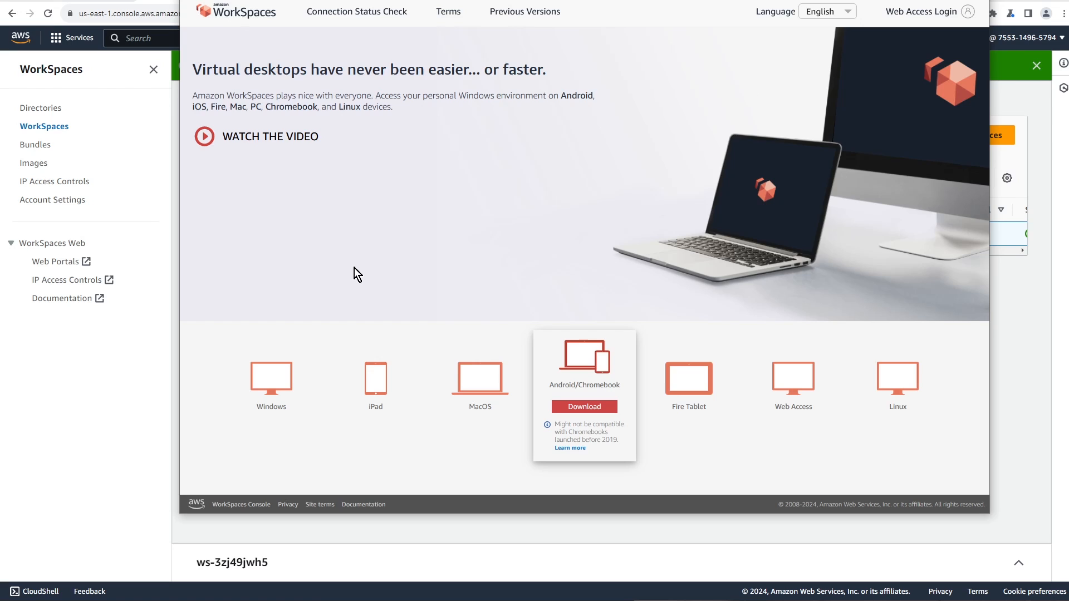
pyautogui.moveTo(306, 342)
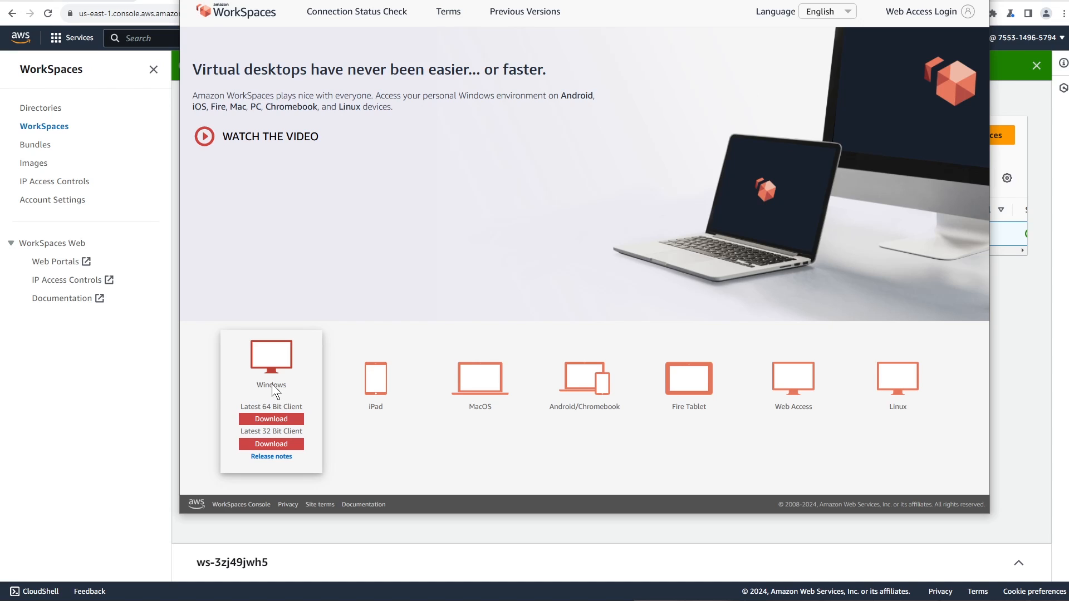
pyautogui.moveTo(378, 397)
pyautogui.moveTo(553, 384)
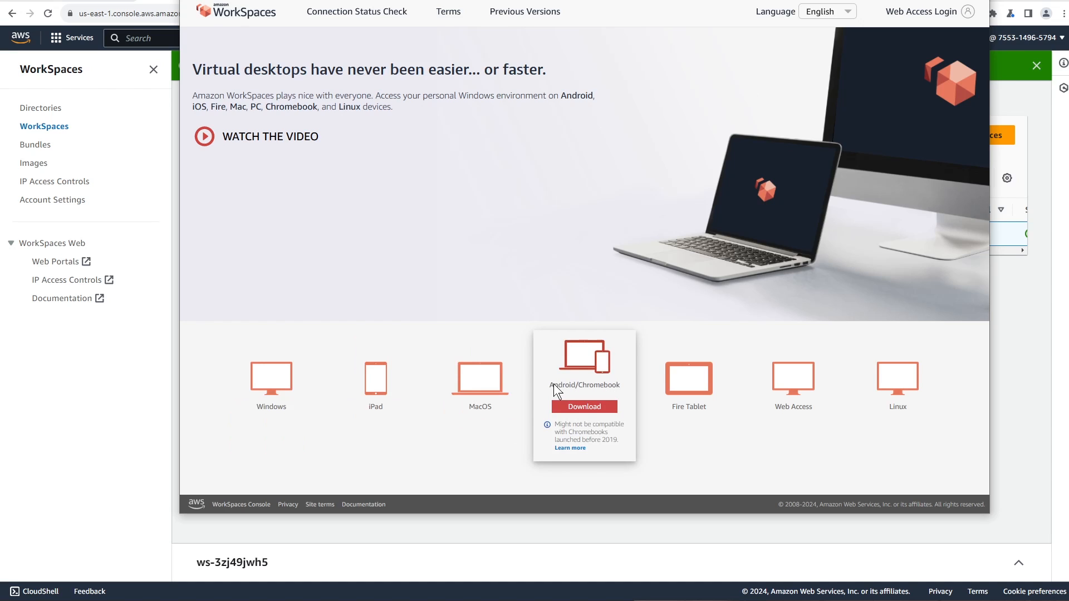
pyautogui.moveTo(770, 379)
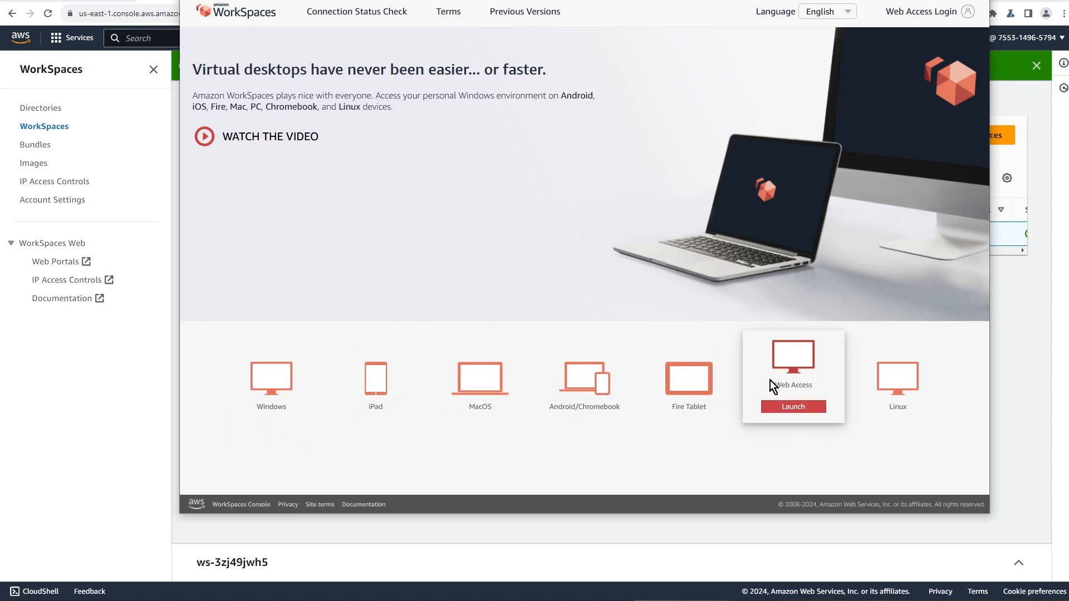
pyautogui.moveTo(880, 387)
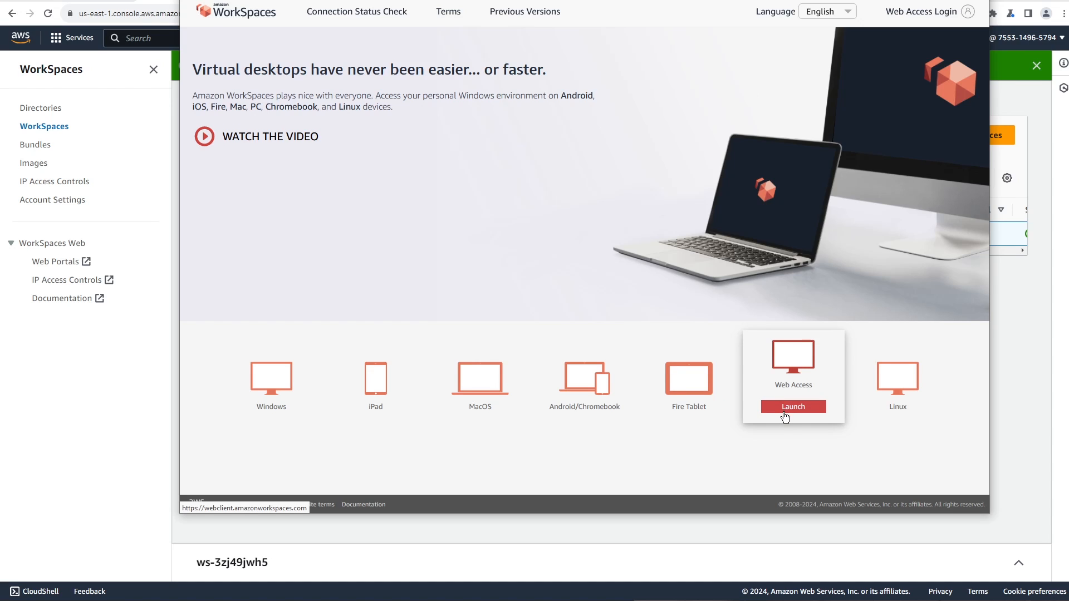
pyautogui.moveTo(282, 425)
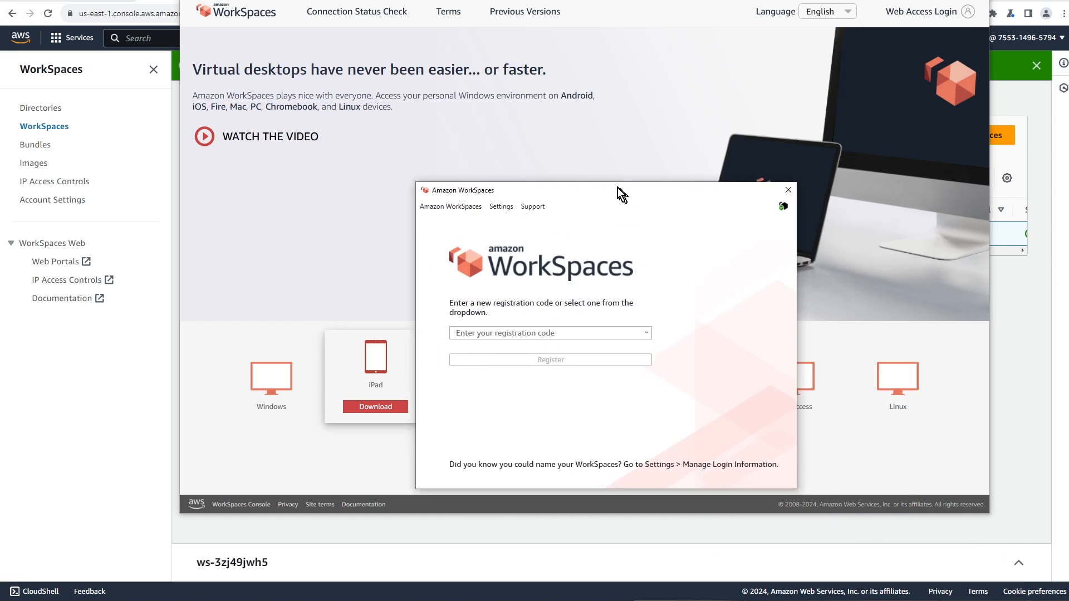
# Copy the registration code from the invitation email and register the WorkSpaces client with it
pyautogui.moveTo(617, 189); pyautogui.dragTo(599, 143)
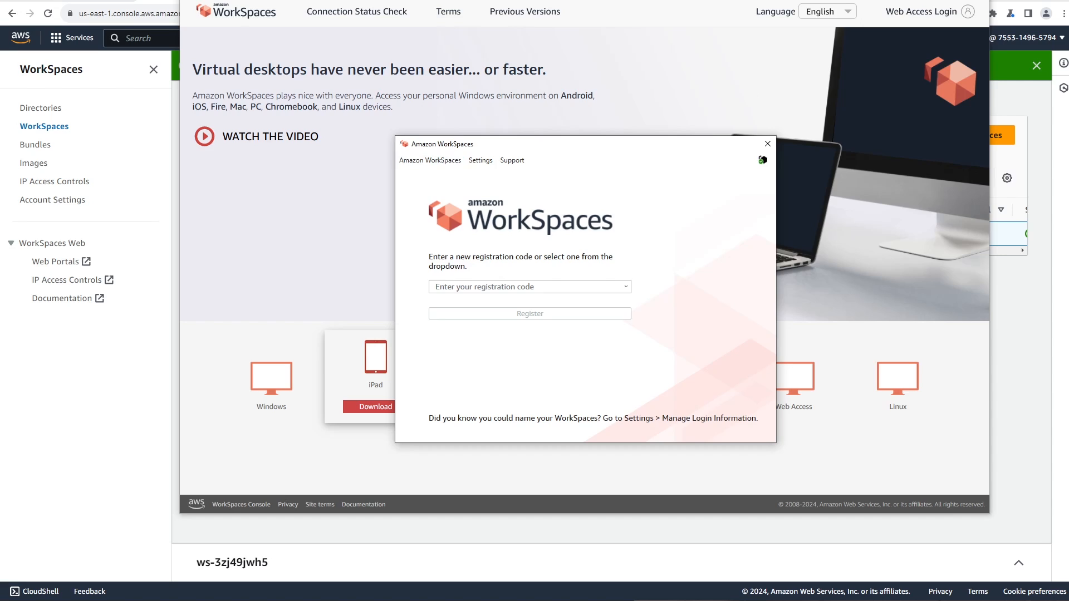
pyautogui.hotkey('alt', 'Tab')
pyautogui.click(739, 346)
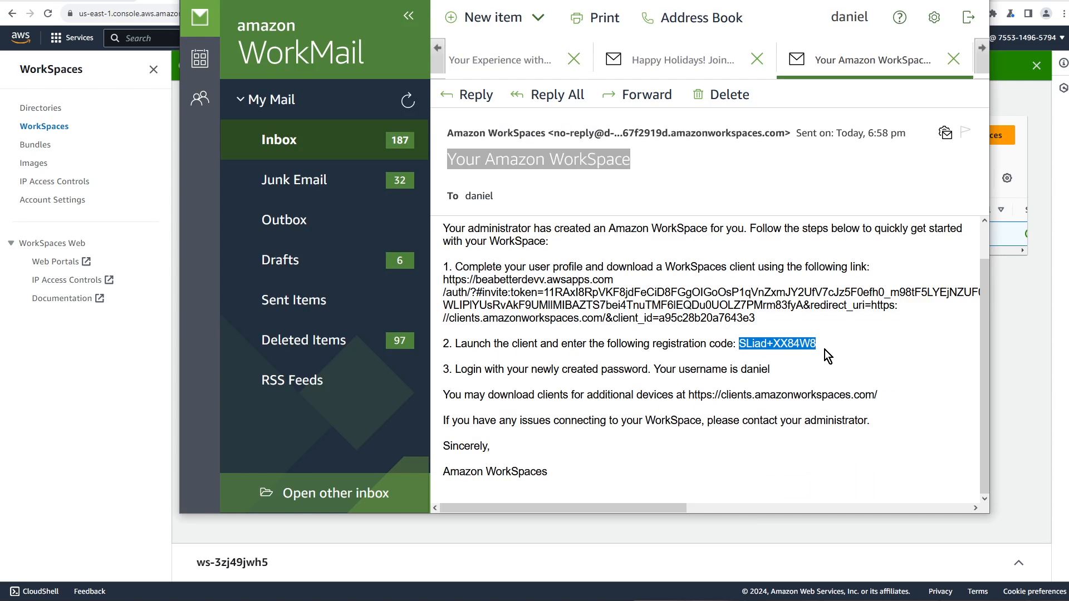
pyautogui.hotkey('alt', 'Tab')
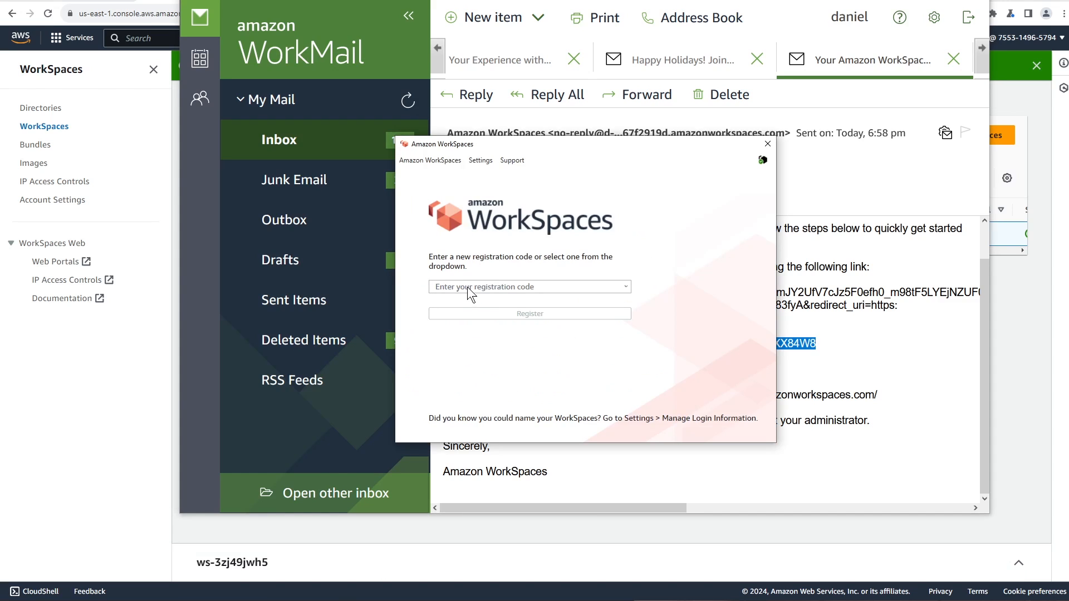
pyautogui.write('SLiad+XX84W8')
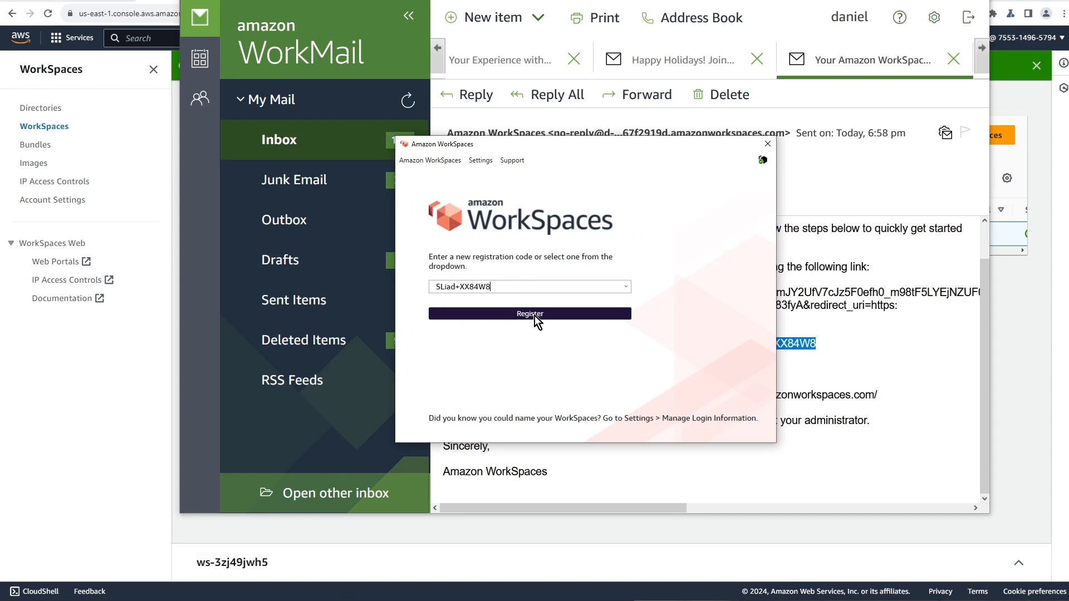
pyautogui.click(535, 315)
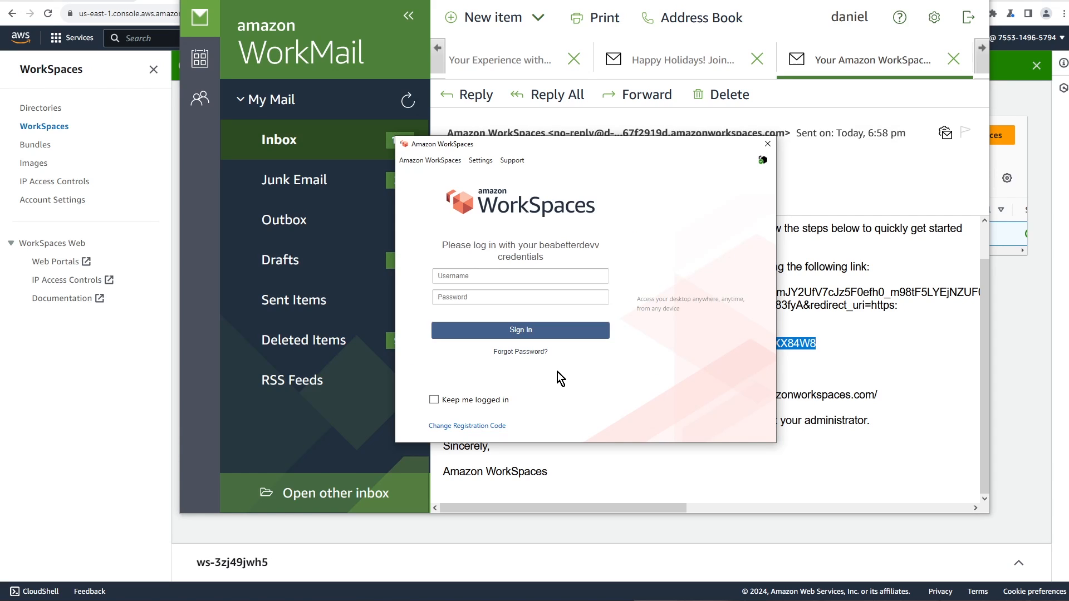
# Sign in with the user's username and password, with Keep me logged in ticked
pyautogui.click(455, 279)
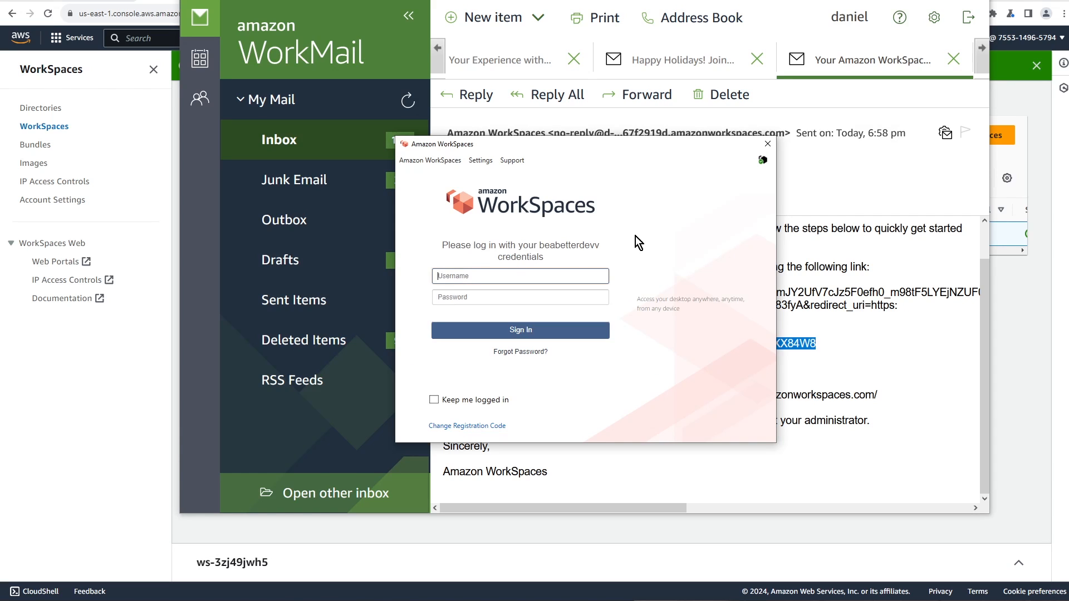
pyautogui.write('daniel')
pyautogui.press('Tab')
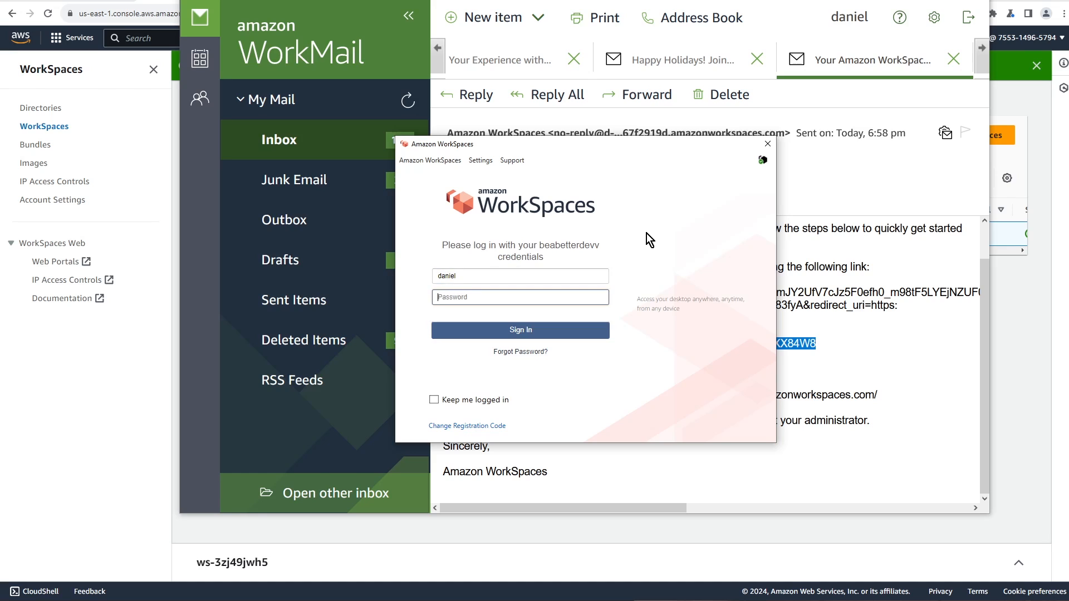
pyautogui.write('Passwor')
pyautogui.click(435, 400)
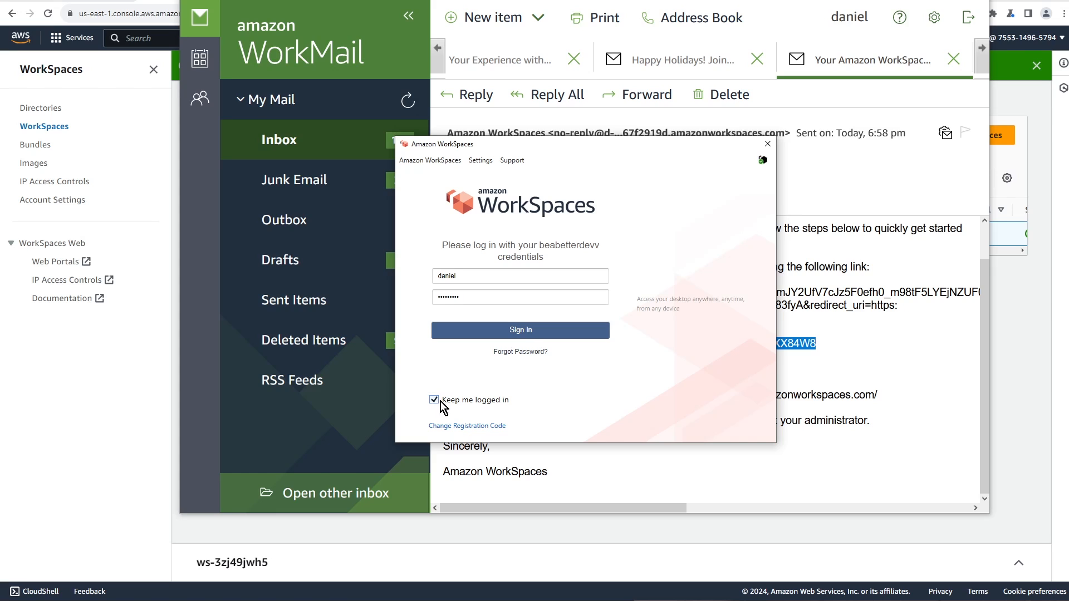
pyautogui.click(532, 334)
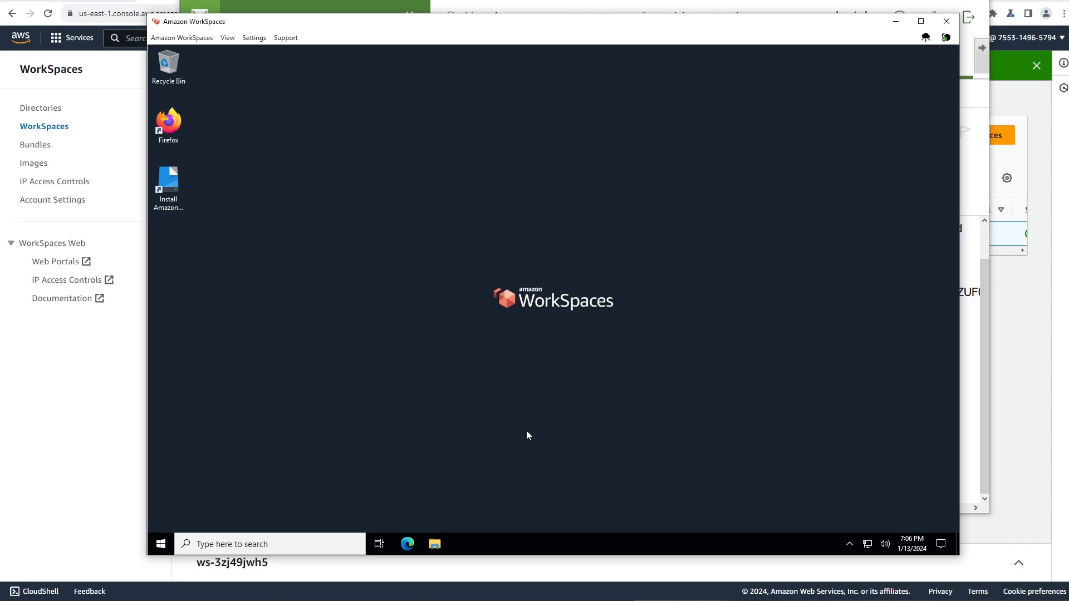
# Open File Explorer from the remote desktop's taskbar once the WorkSpace loads
pyautogui.click(438, 545)
pyautogui.click(435, 548)
# Browse File Explorer to Desktop, then the empty Downloads folder, and open the Start menu
pyautogui.moveTo(433, 545)
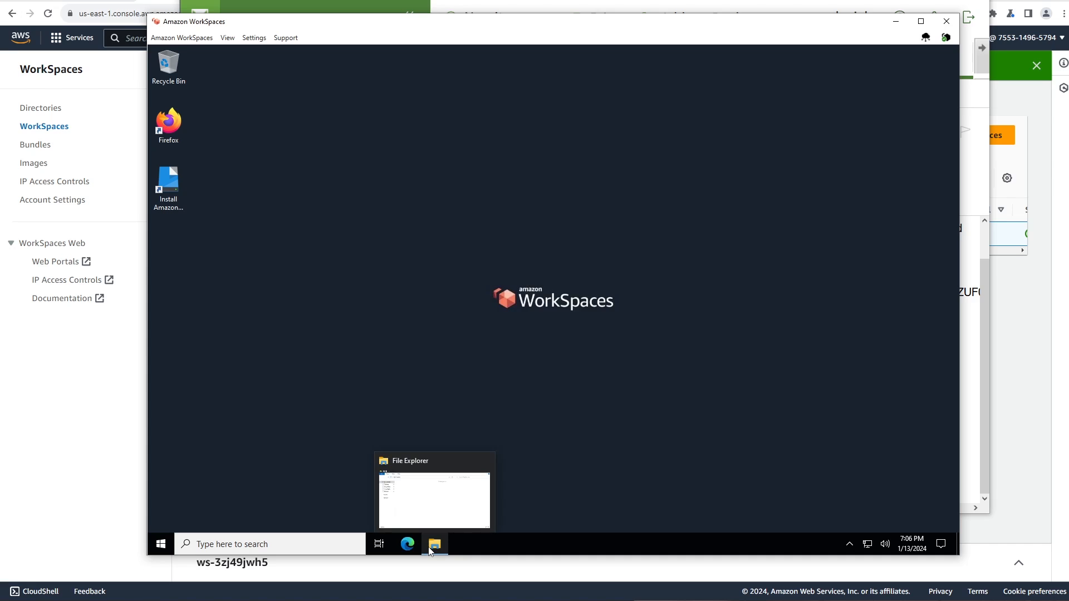
pyautogui.click(446, 513)
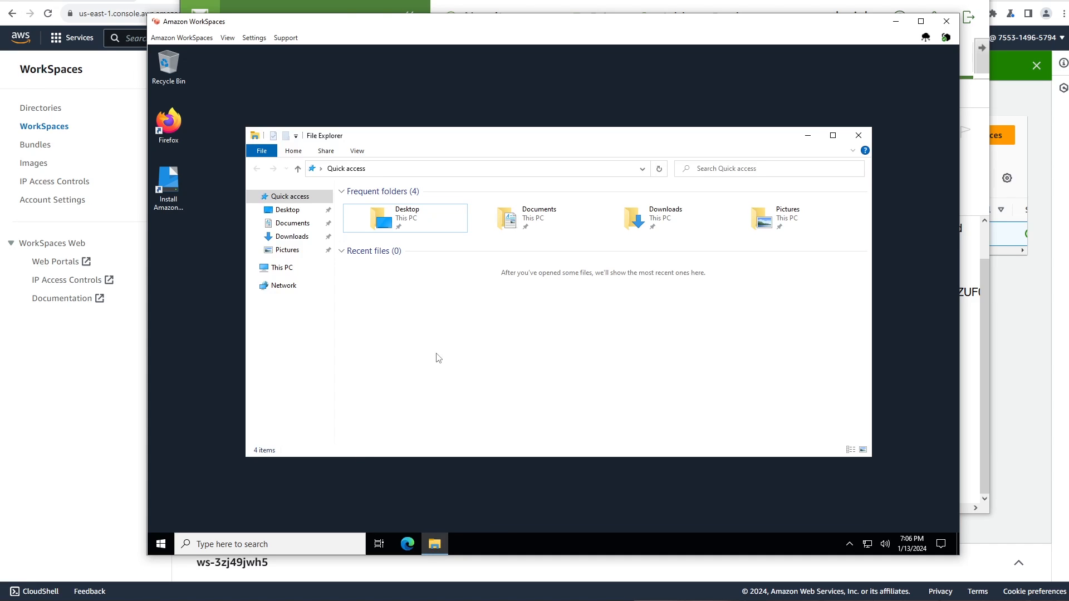
pyautogui.click(282, 211)
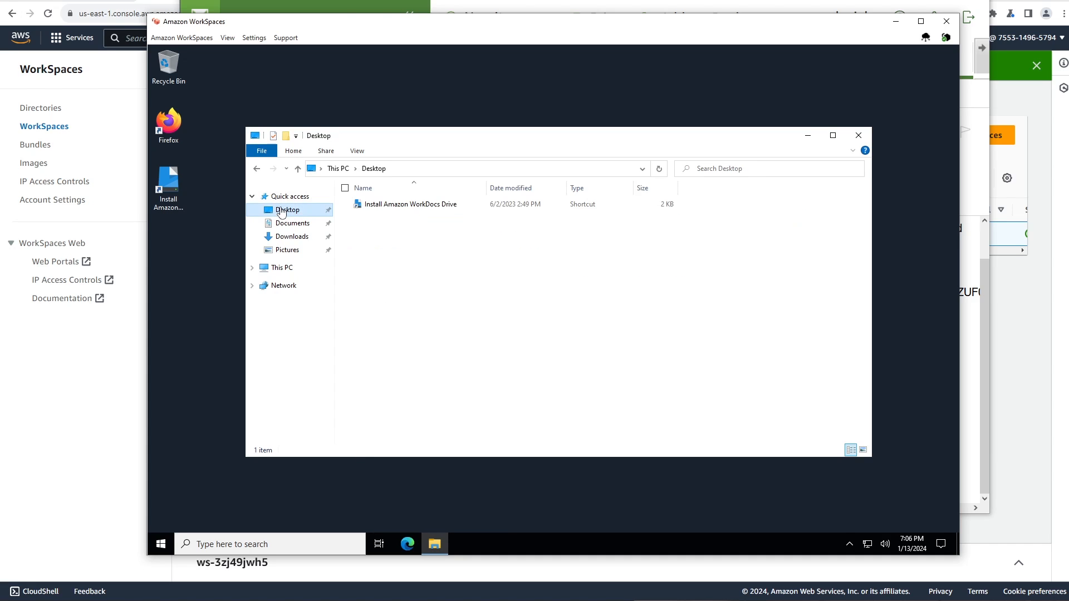
pyautogui.click(288, 238)
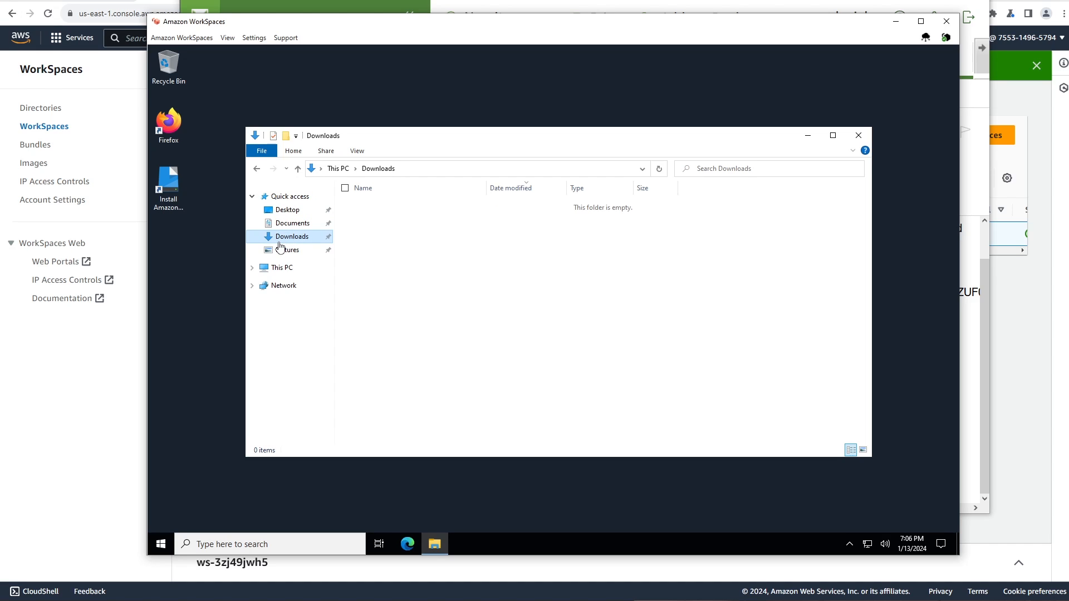
pyautogui.click(164, 545)
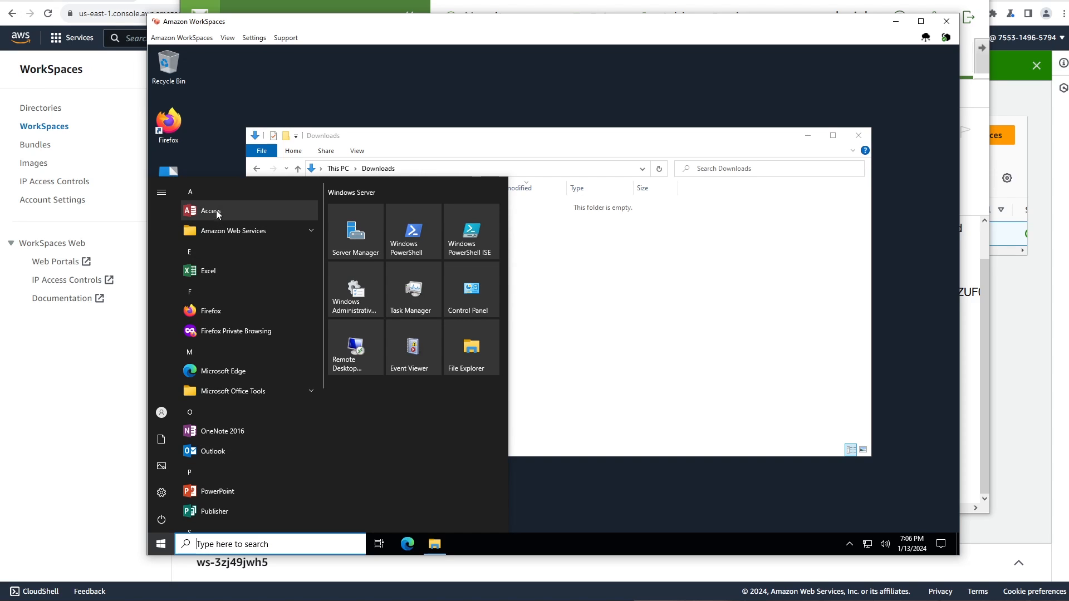
# Scroll through the Start menu's app list, then return to the Downloads window
pyautogui.scroll(-4, 249, 427)
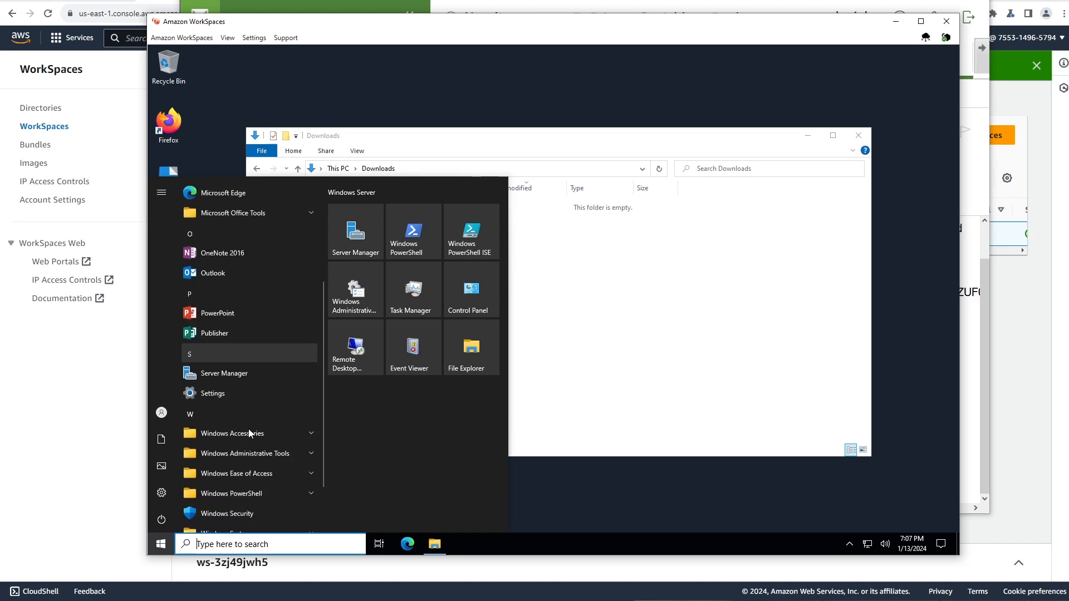
pyautogui.scroll(2, 265, 451)
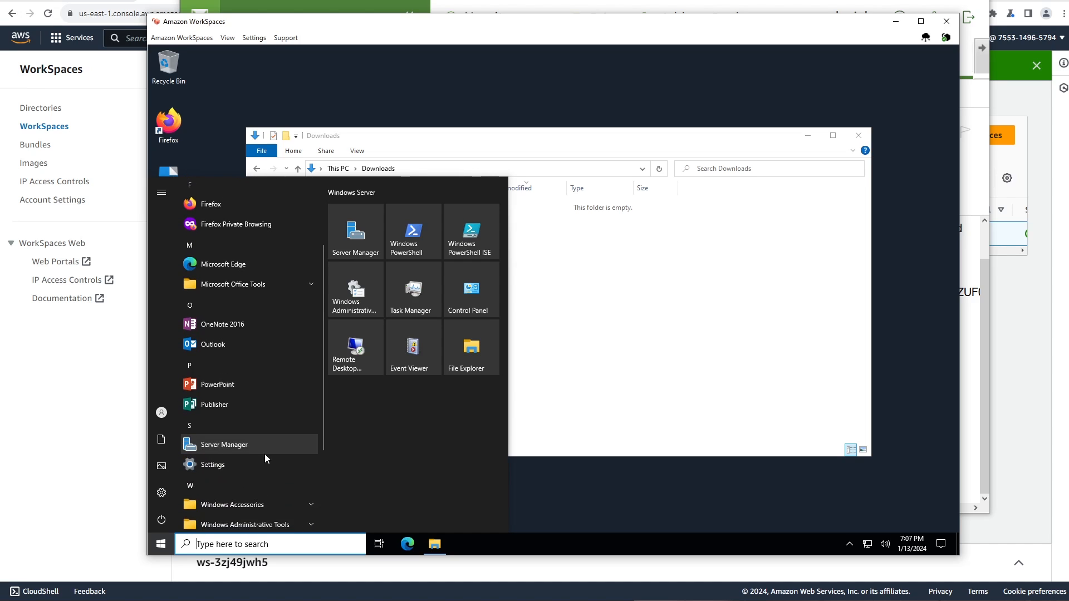
pyautogui.click(626, 412)
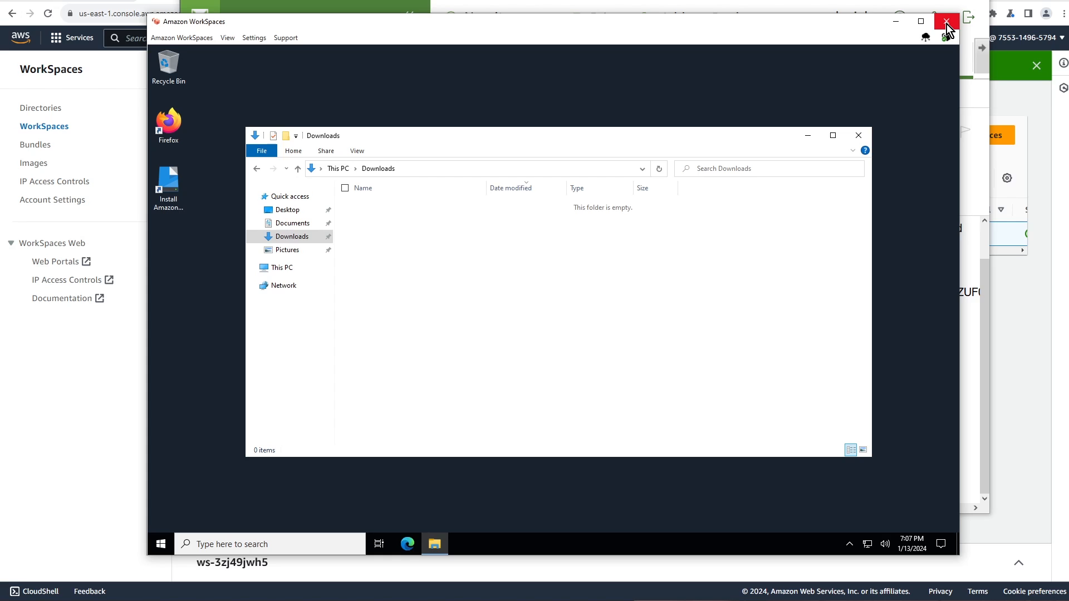
# End the WorkSpaces session and close the client and WorkMail windows to return to the console
pyautogui.click(946, 23)
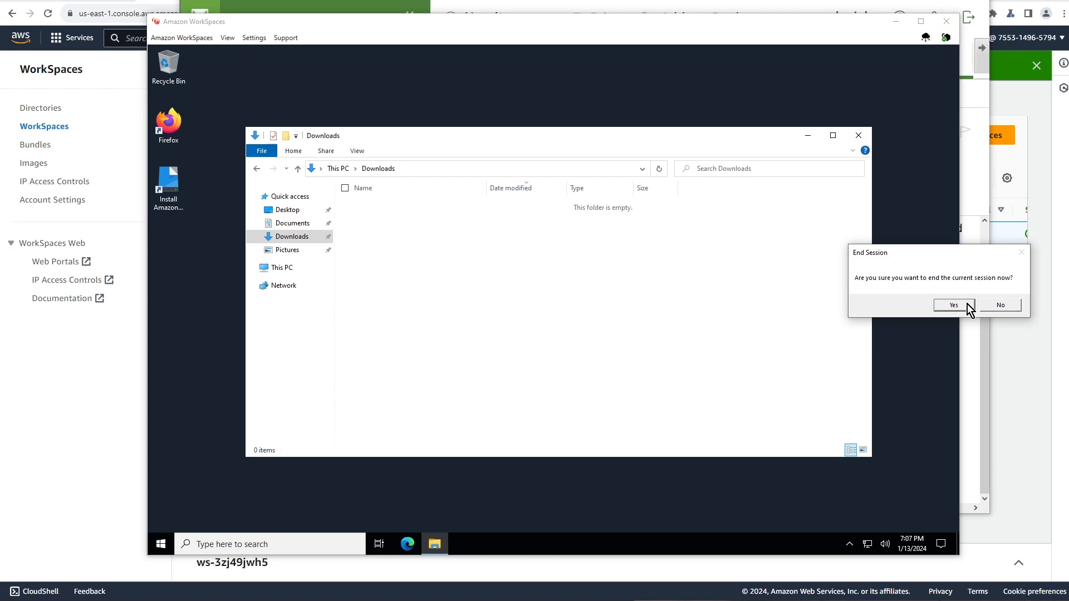
pyautogui.click(954, 305)
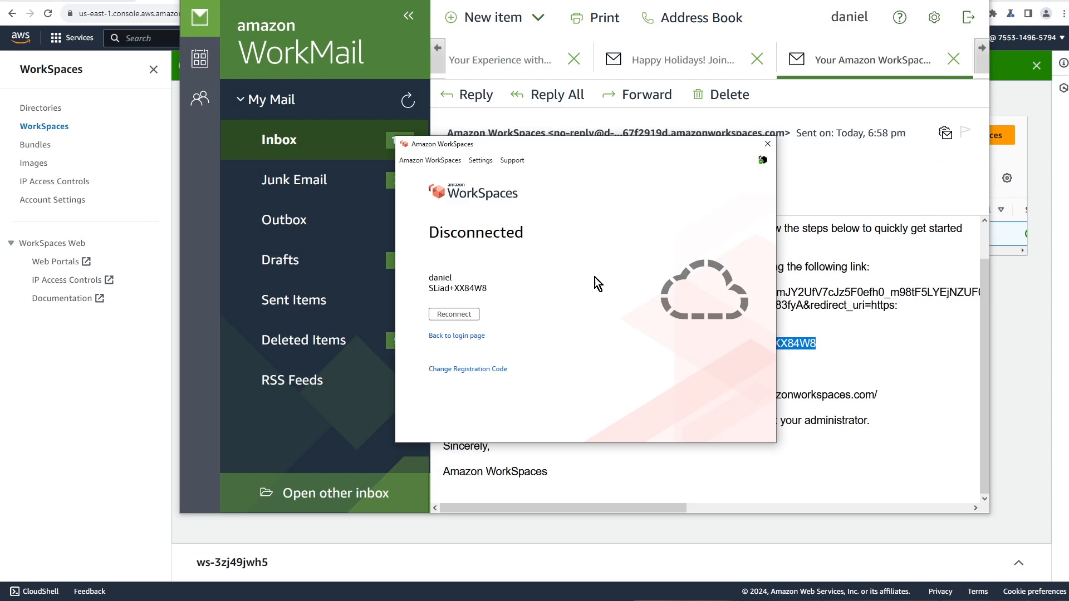
pyautogui.click(768, 144)
pyautogui.click(919, 0)
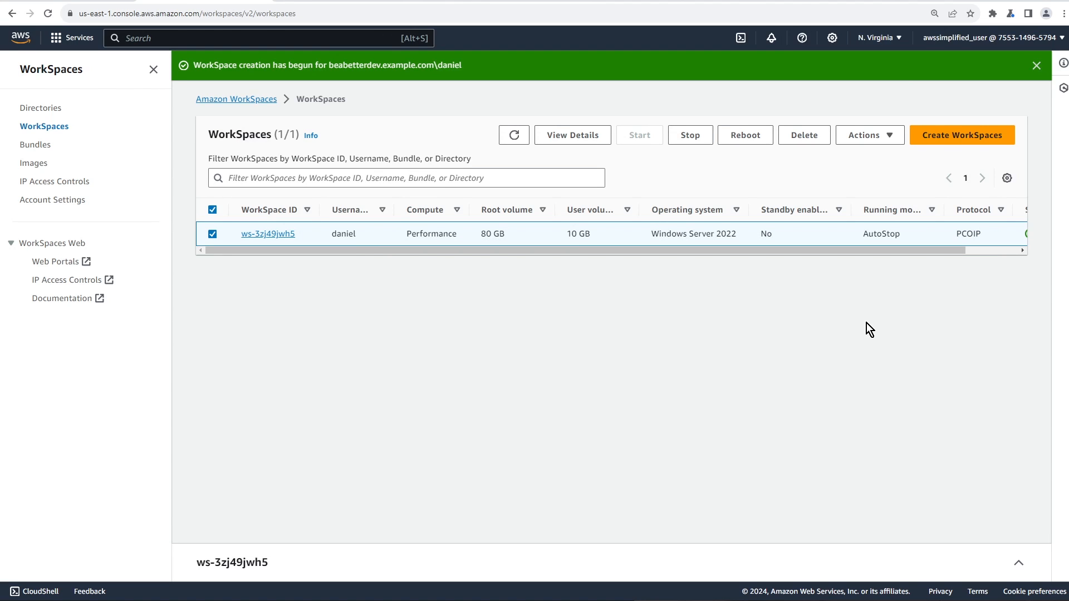
pyautogui.moveTo(870, 252); pyautogui.dragTo(747, 265)
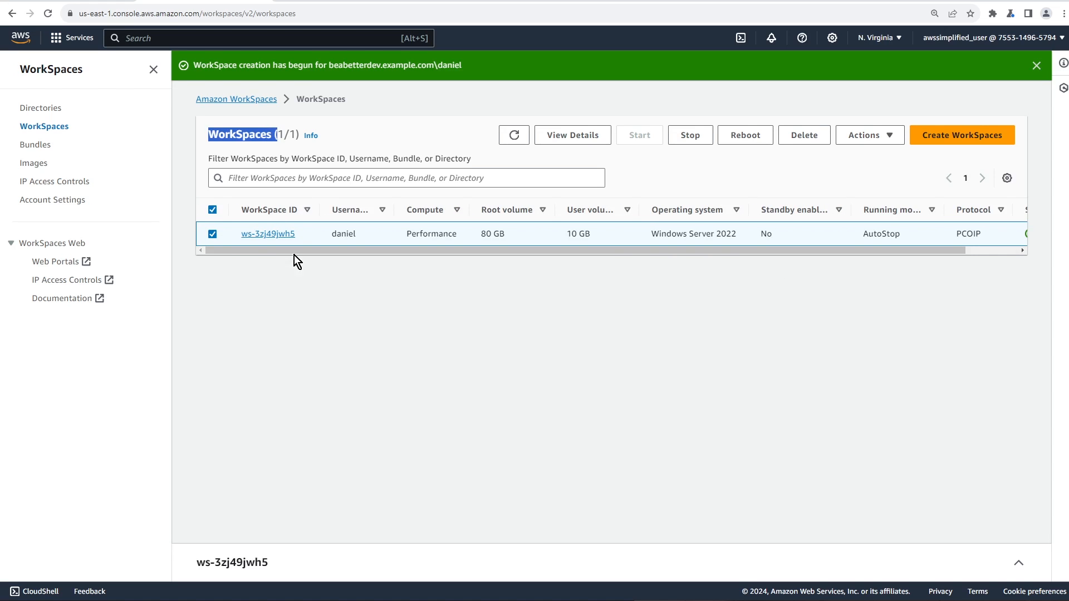
# Delete WorkSpace ws-3zj49jwh5, confirming with 'Delete', so its status reads Terminating
pyautogui.click(216, 264)
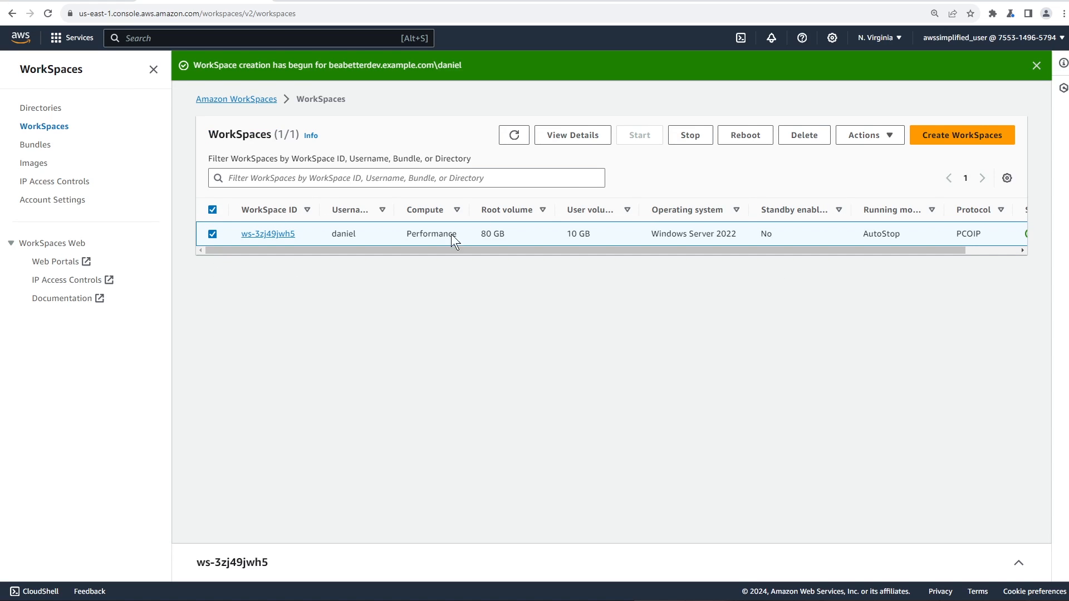
pyautogui.click(799, 137)
pyautogui.click(581, 413)
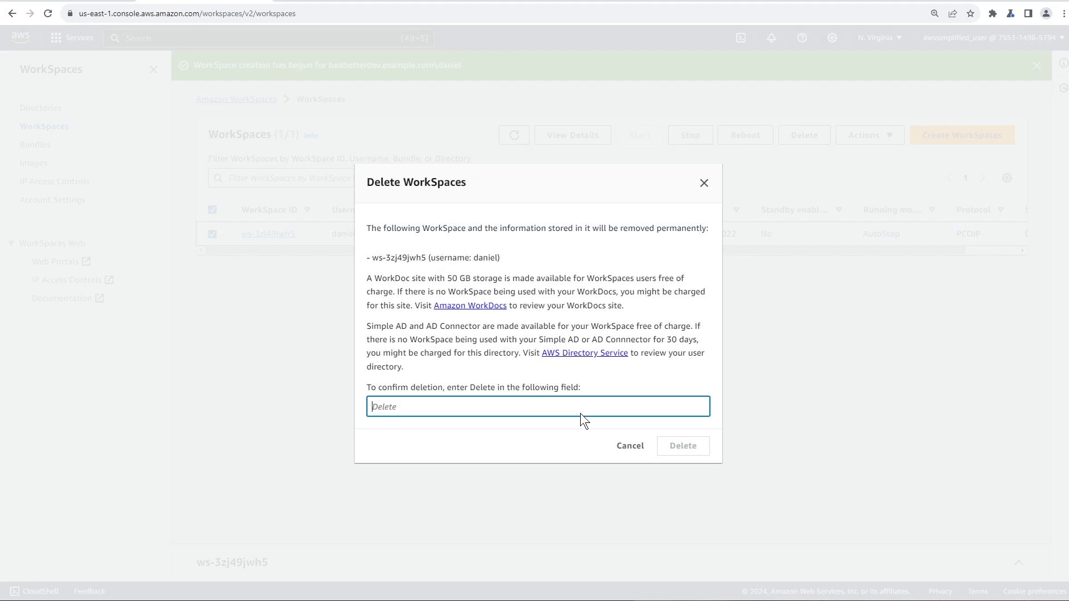
pyautogui.write('Delete')
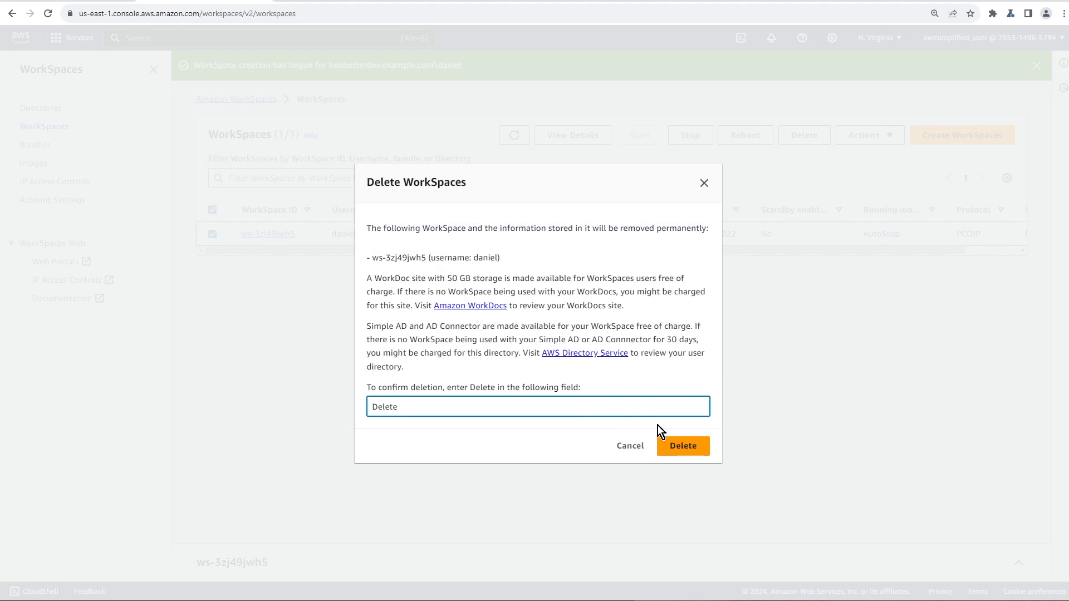
pyautogui.click(686, 445)
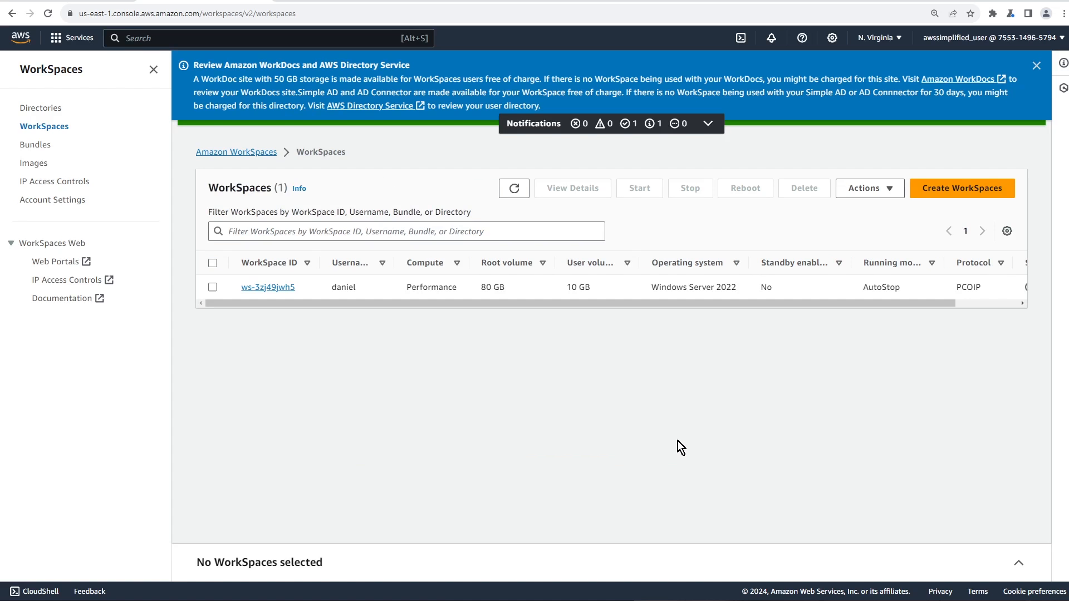
pyautogui.moveTo(810, 303); pyautogui.dragTo(969, 311)
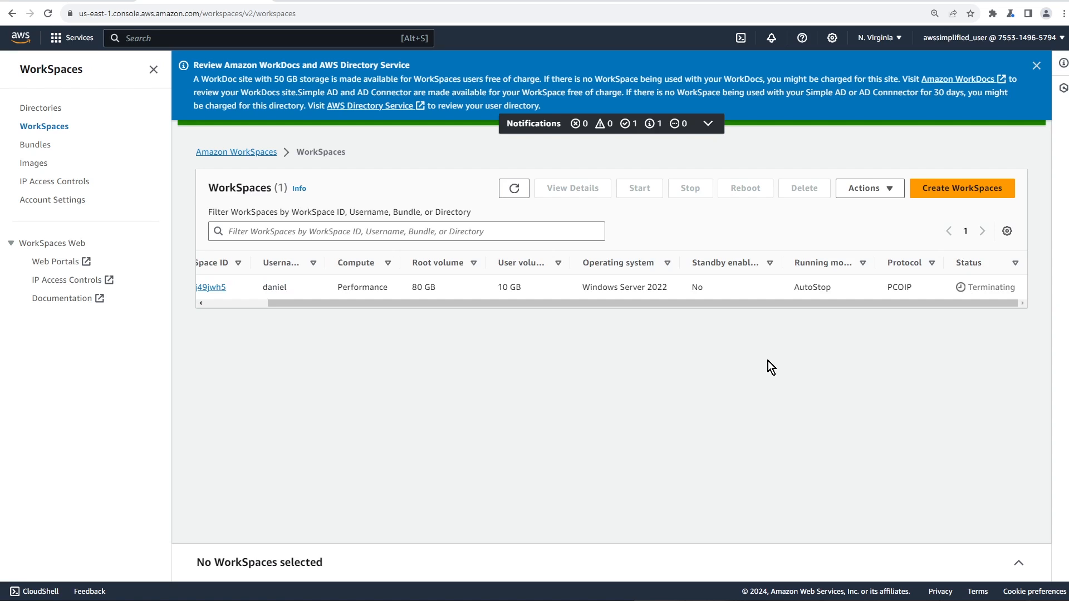
# Attempt to deregister the beabetterdev.example.com directory, then cancel so it stays registered and Active
pyautogui.click(49, 111)
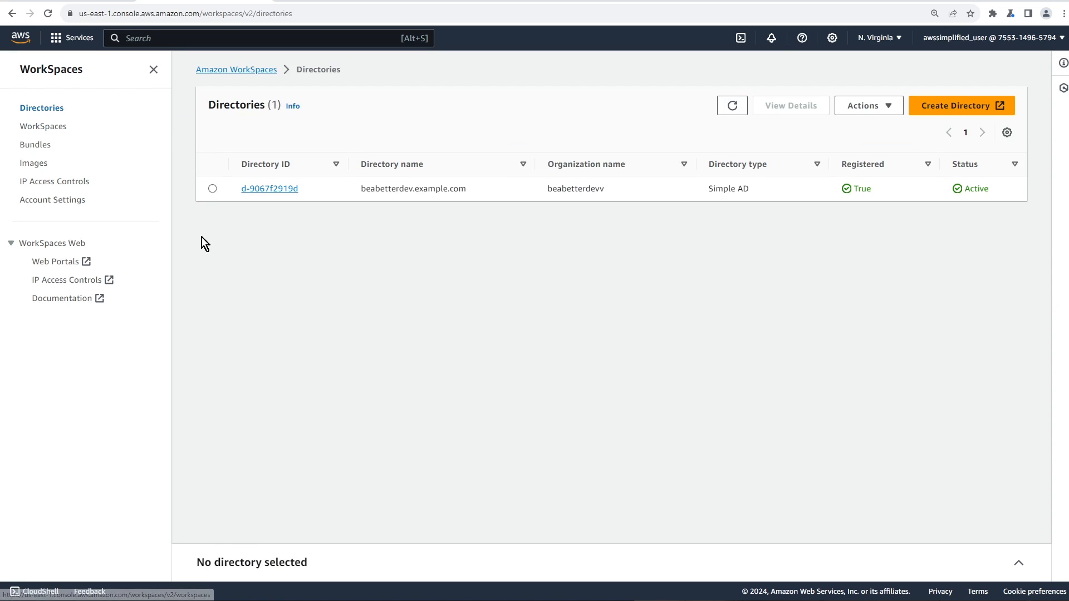
pyautogui.click(212, 189)
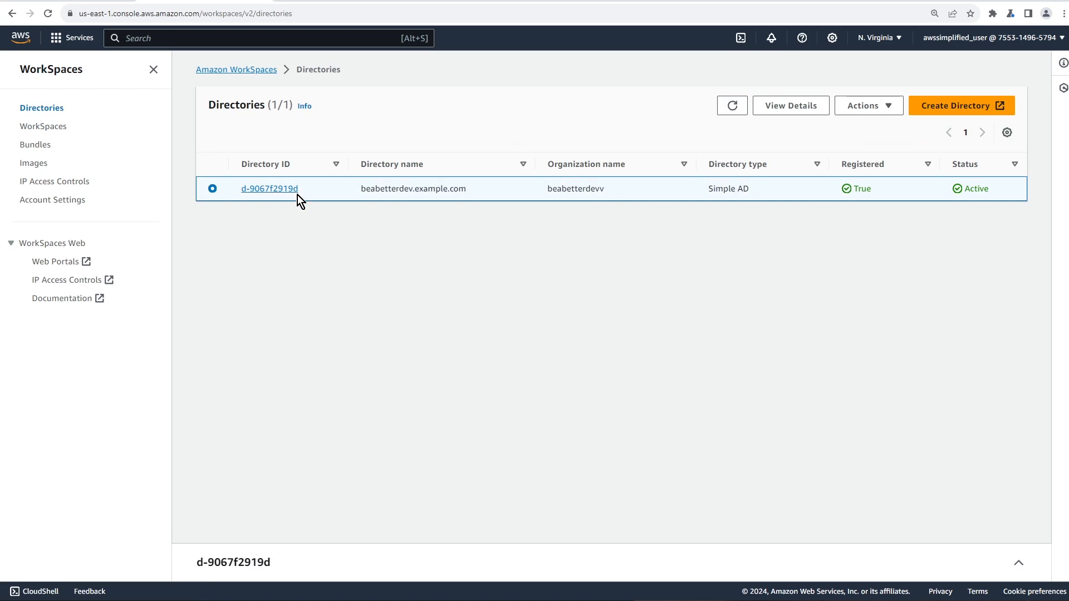
pyautogui.click(871, 106)
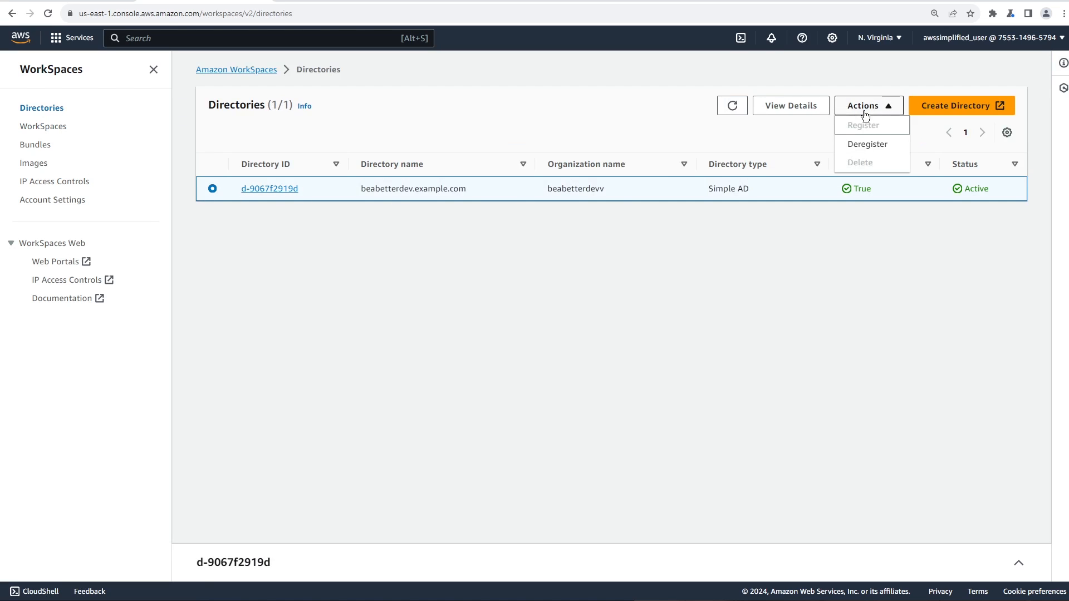
pyautogui.click(881, 149)
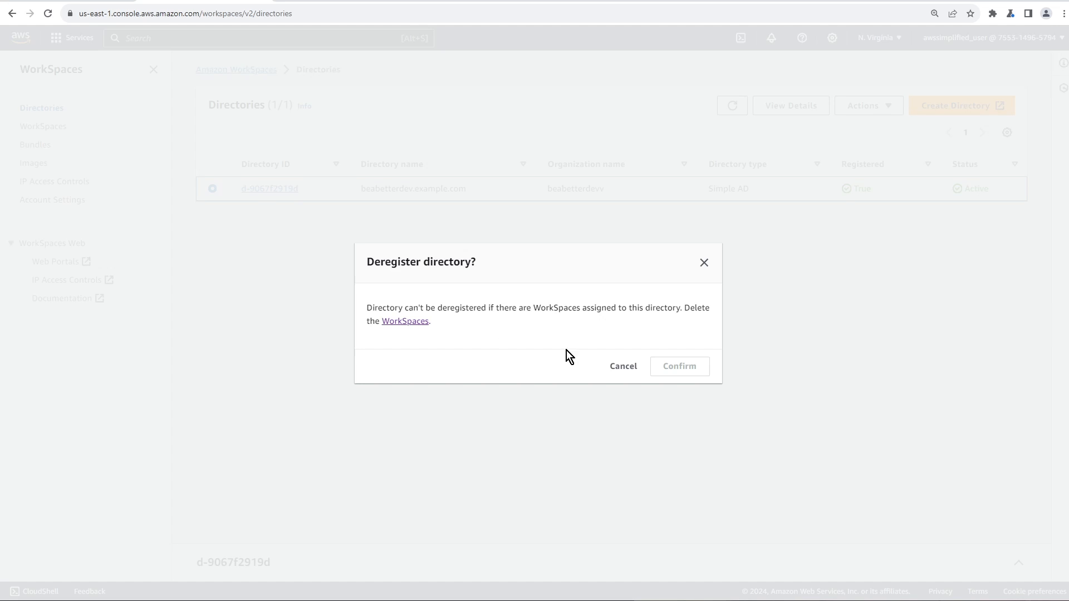
pyautogui.click(618, 365)
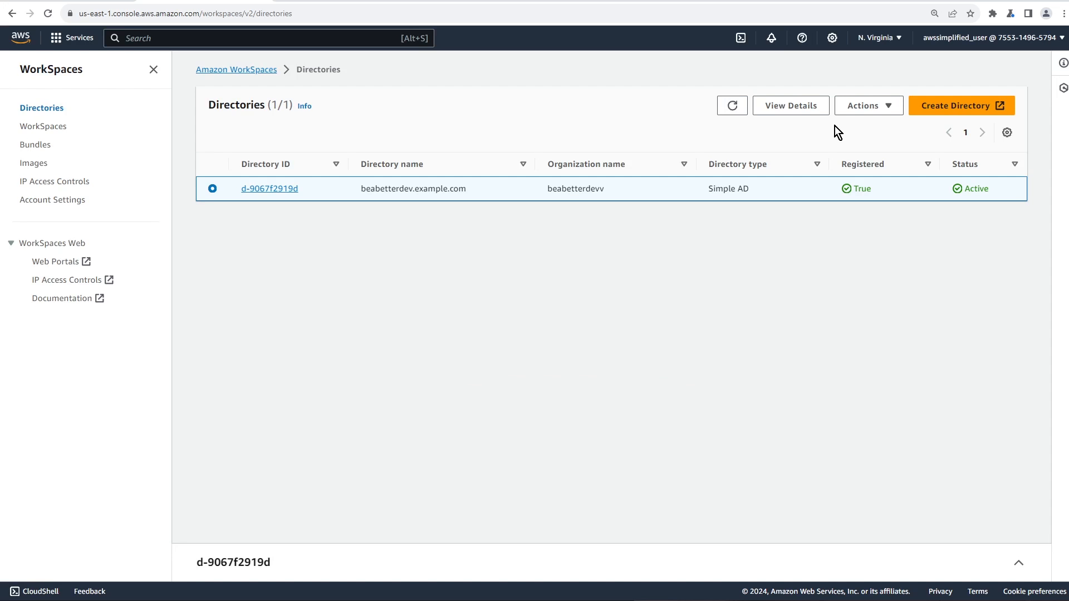
pyautogui.click(845, 109)
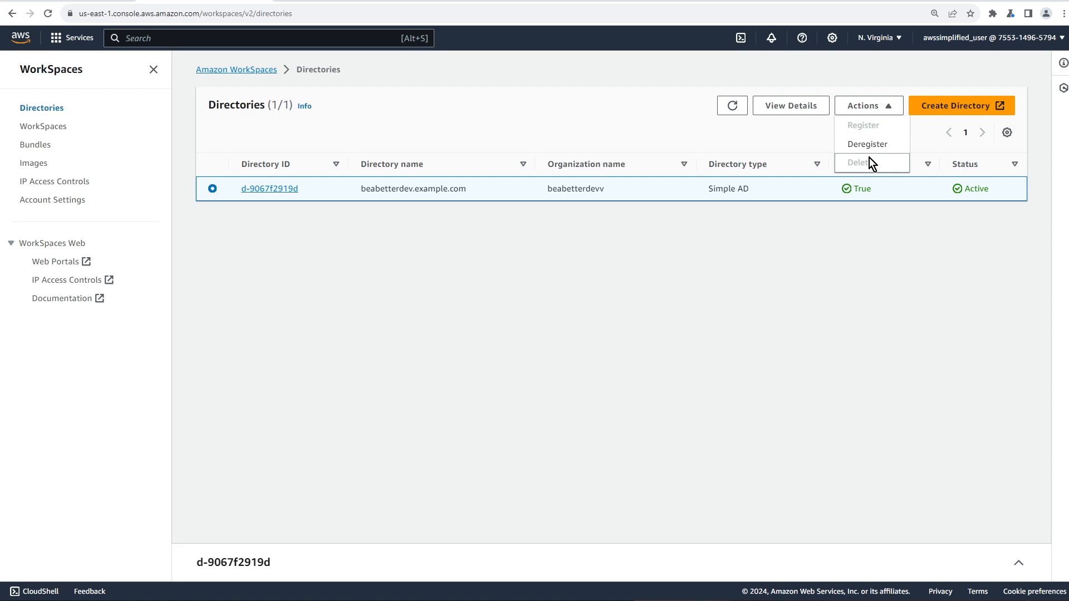
pyautogui.click(582, 277)
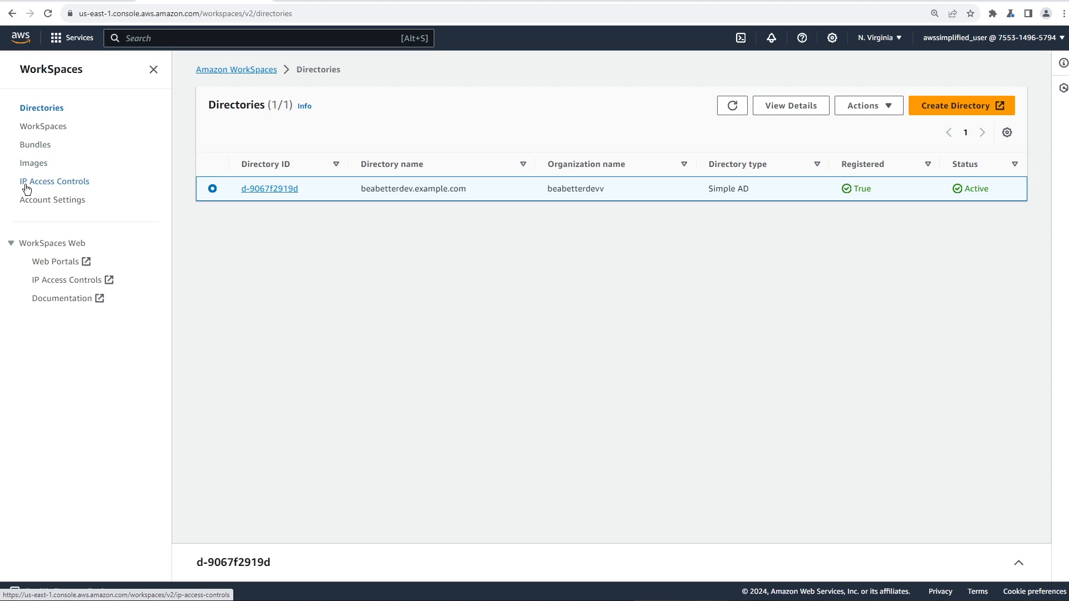
# Check the empty custom Bundles list, then the IP access control groups page showing zero groups
pyautogui.click(39, 147)
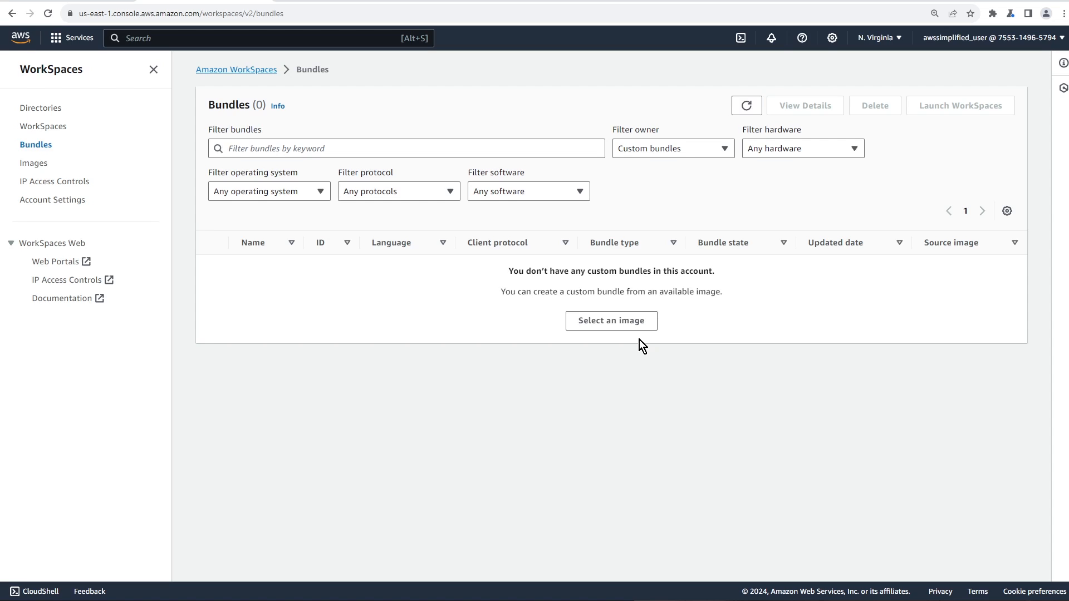
pyautogui.click(59, 182)
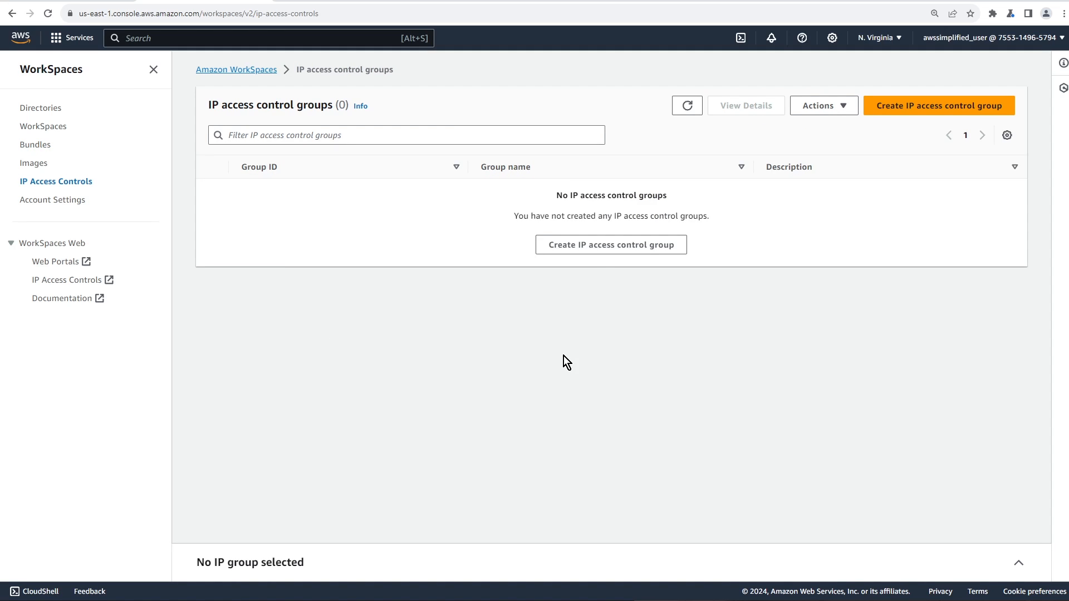
# Look over the Create IP access control group form and Account Settings, then return to the empty WorkSpaces list
pyautogui.click(606, 248)
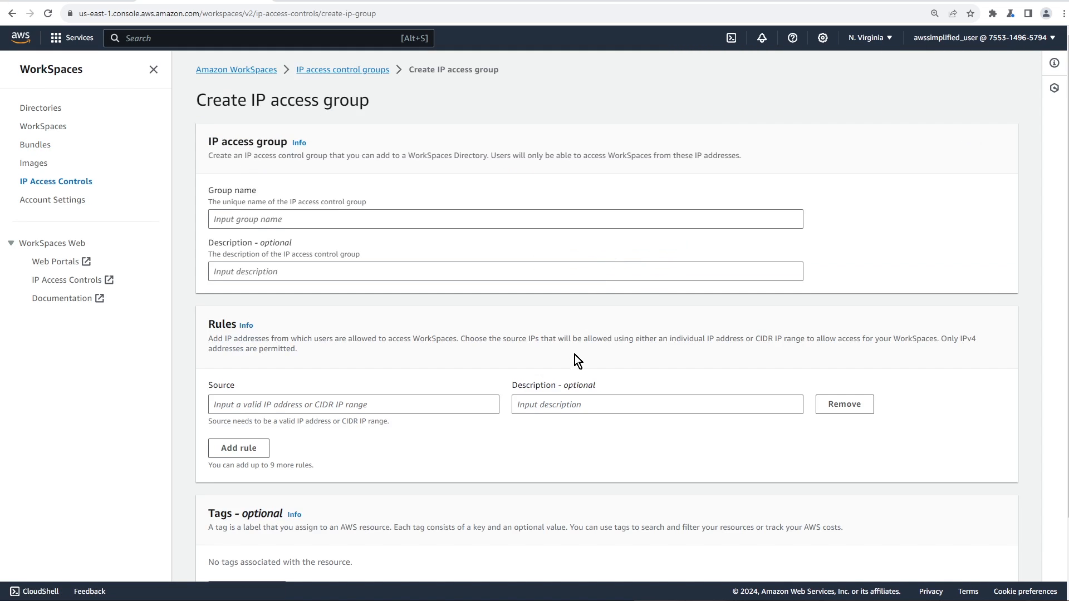
pyautogui.scroll(-1, 573, 353)
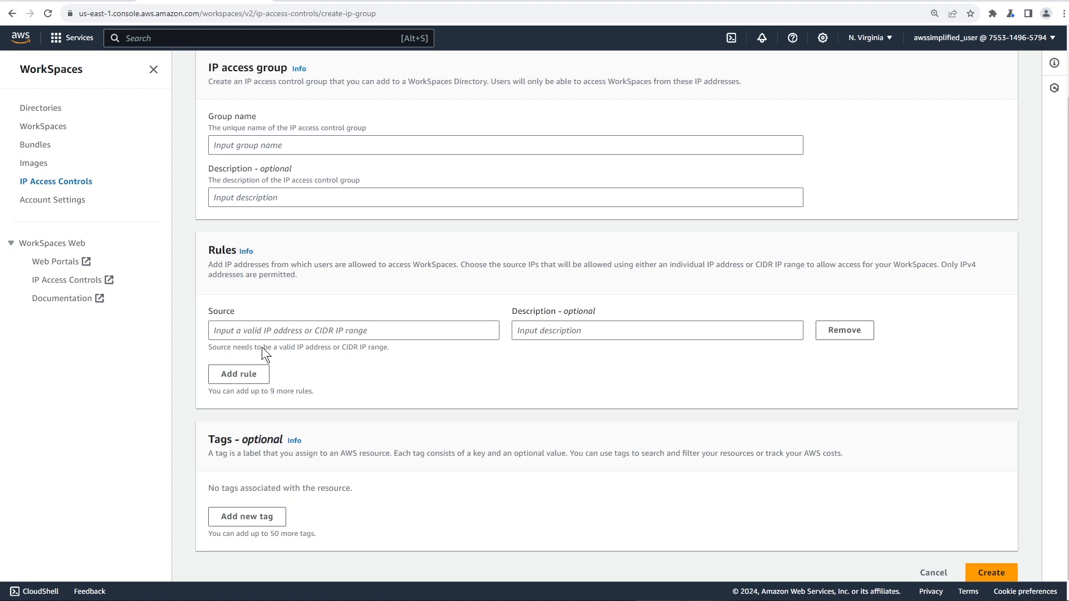
pyautogui.click(68, 198)
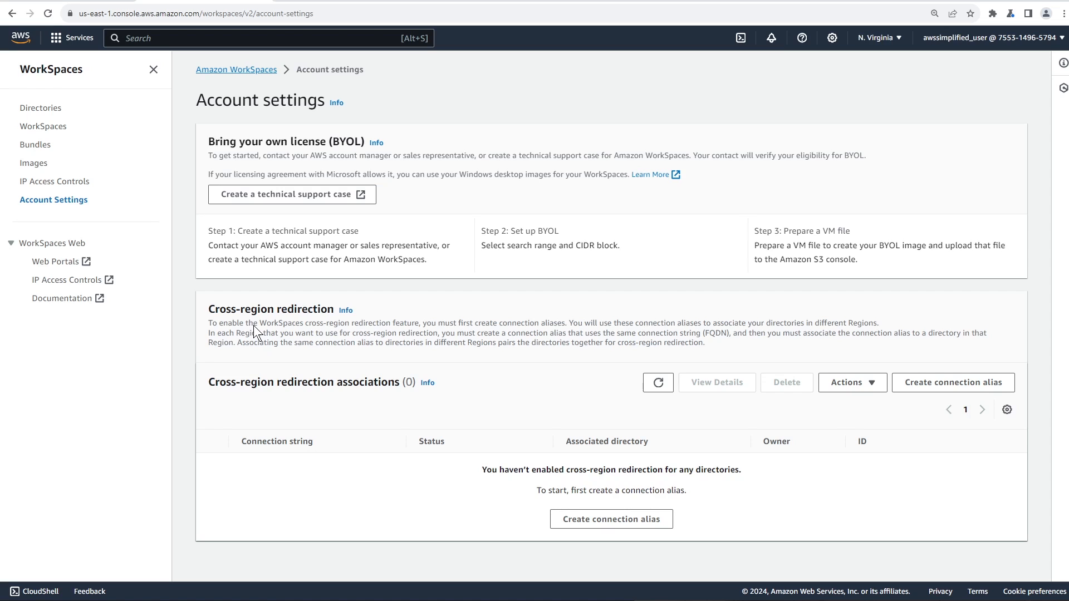
pyautogui.click(39, 127)
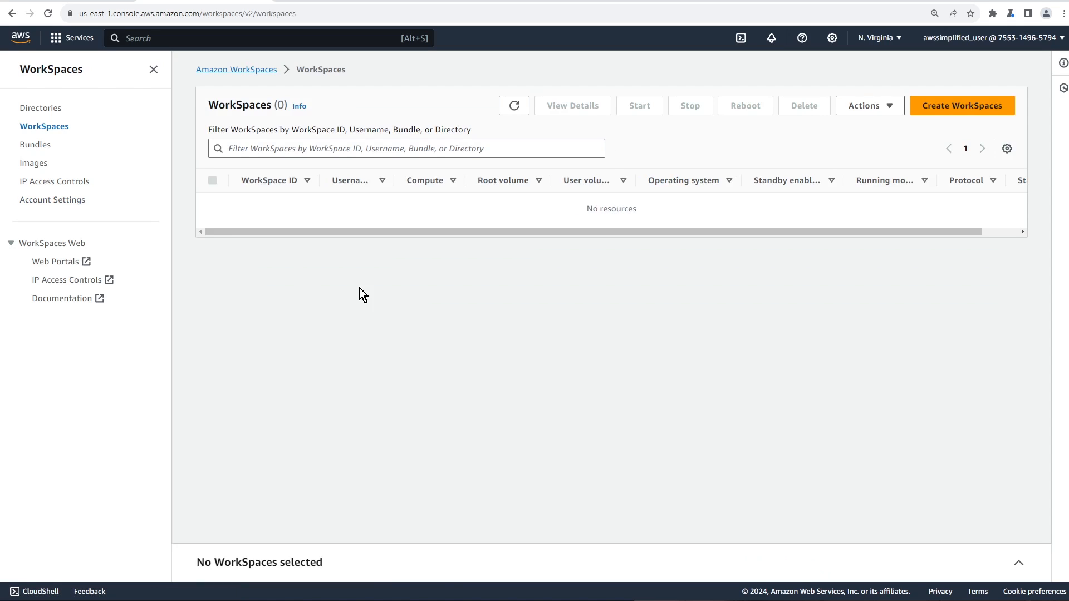